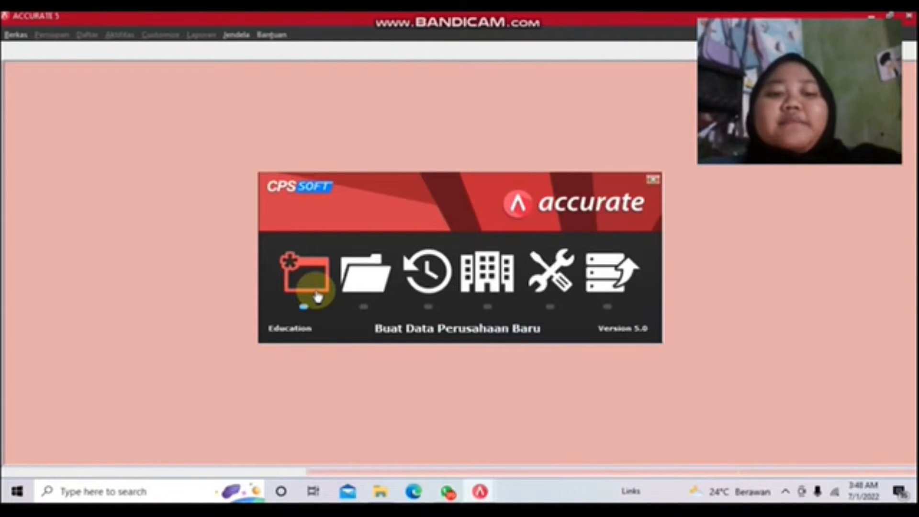
# Step: Create a new company database file named PT BUANA in the PT BUANA PERJUANGAN folder
pyautogui.click(316, 295)
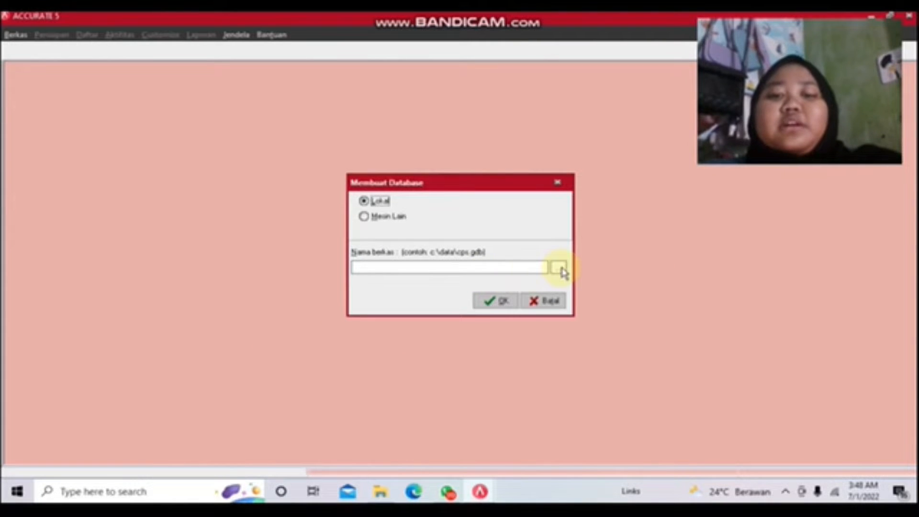
pyautogui.click(561, 270)
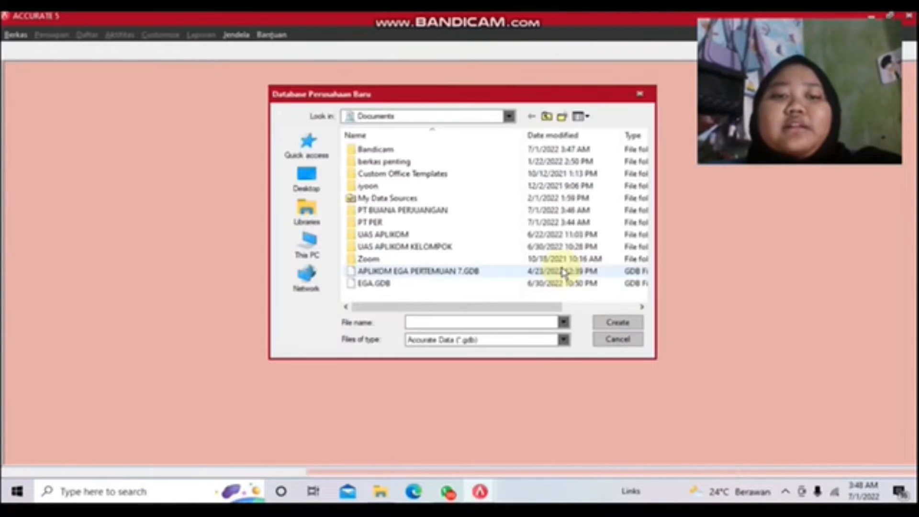
pyautogui.doubleClick(493, 210)
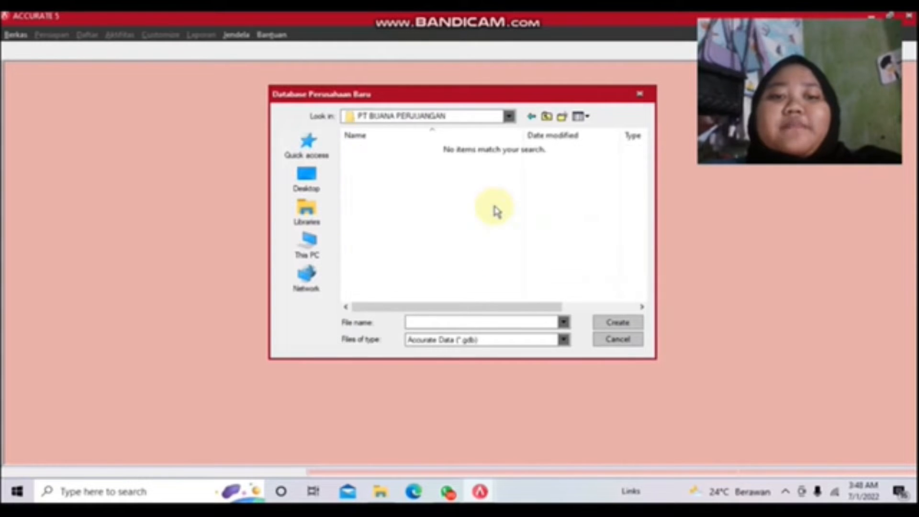
pyautogui.click(467, 322)
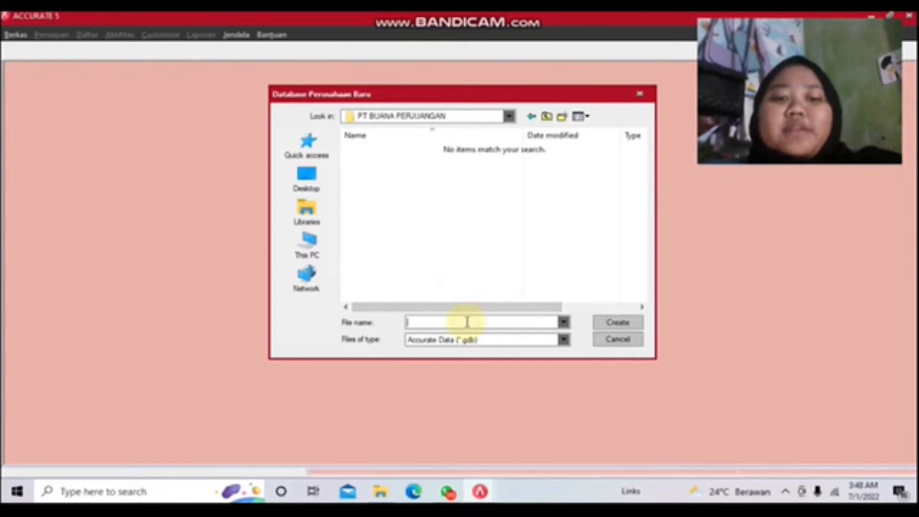
pyautogui.write('PT')
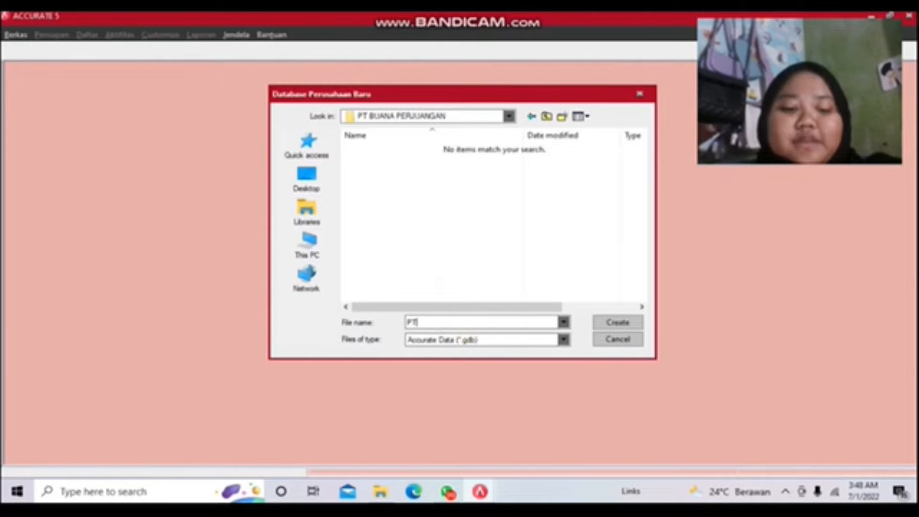
pyautogui.write(' BUANA')
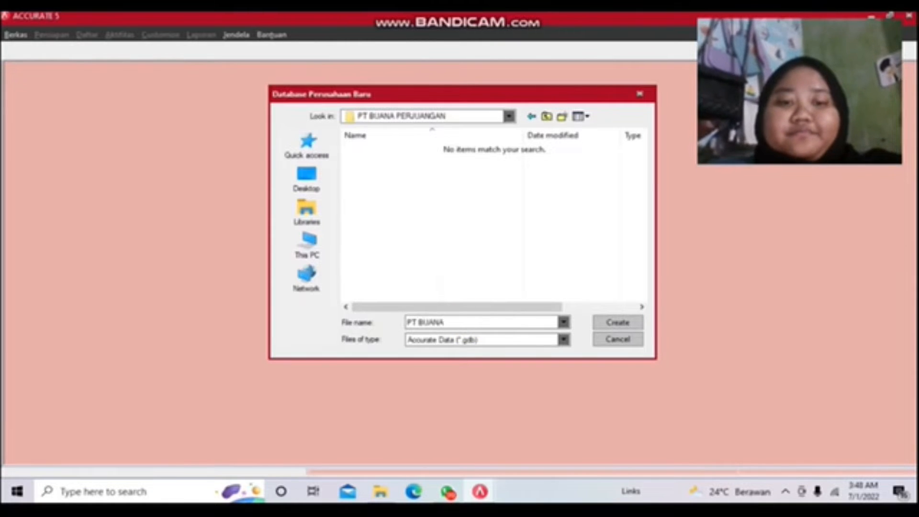
pyautogui.click(609, 323)
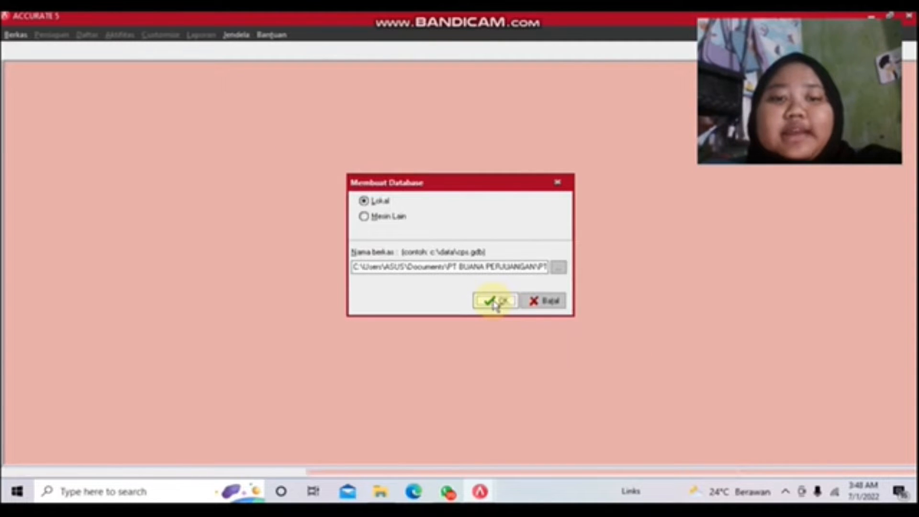
pyautogui.click(495, 302)
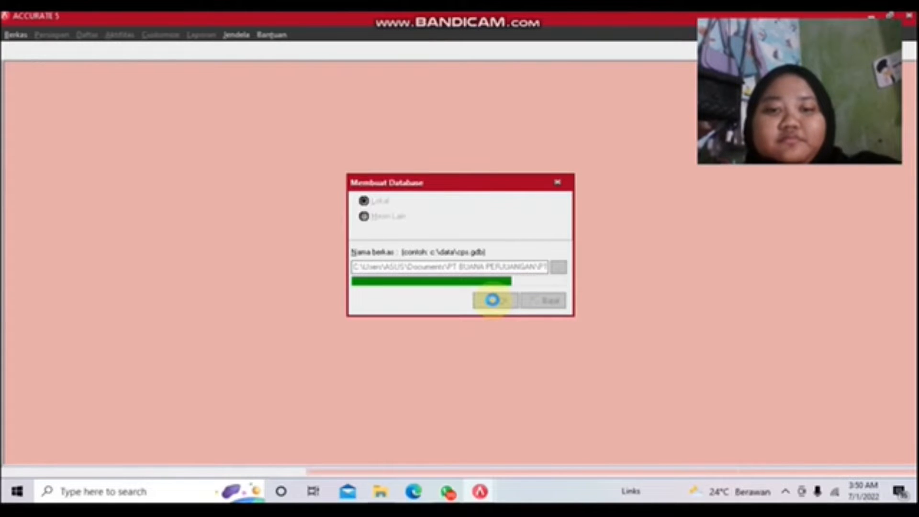
# Step: Log in as the default supervisor by copying the user name into the password field
pyautogui.doubleClick(480, 239)
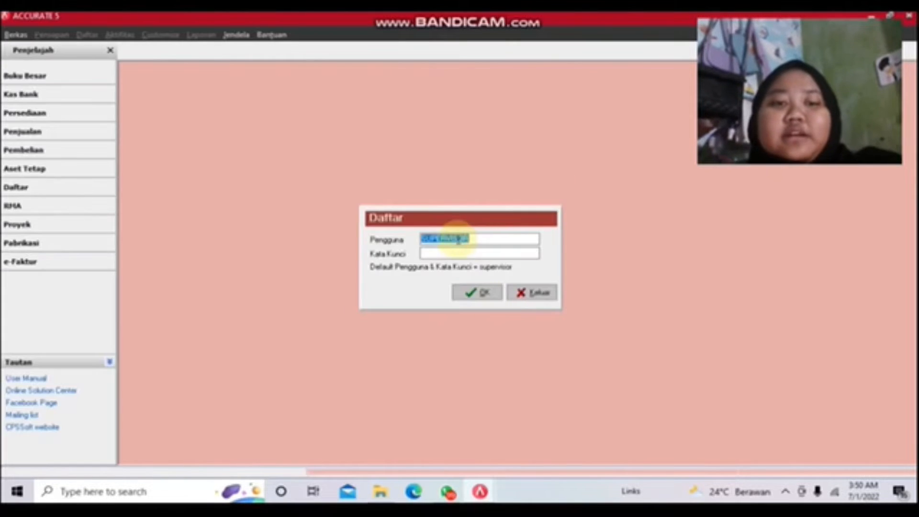
pyautogui.rightClick(459, 240)
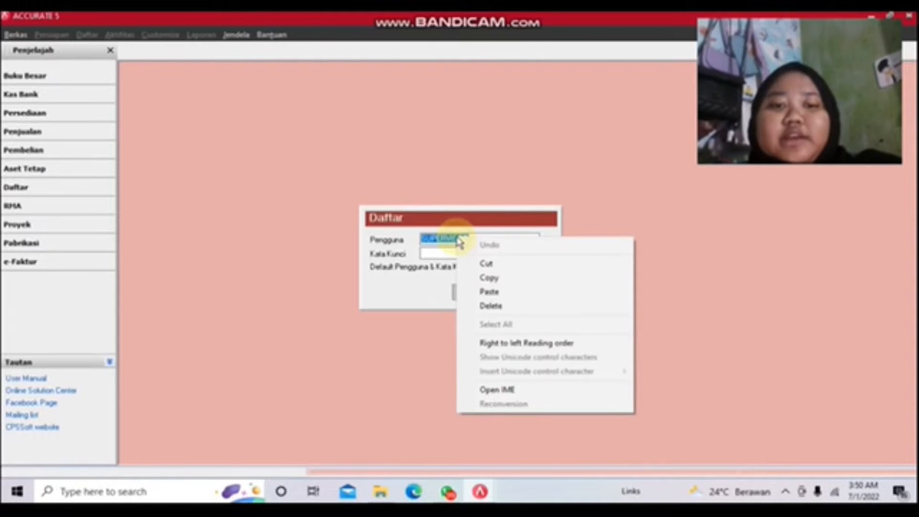
pyautogui.click(492, 278)
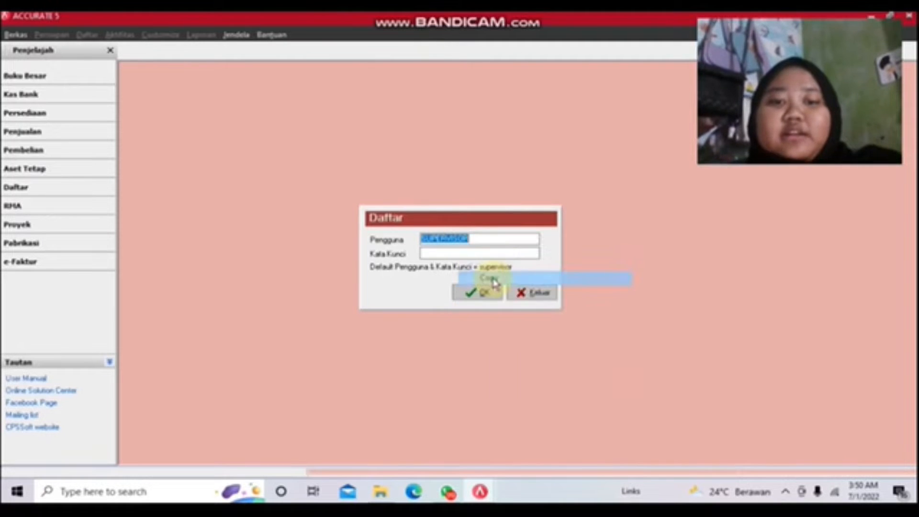
pyautogui.click(474, 255)
pyautogui.rightClick(471, 255)
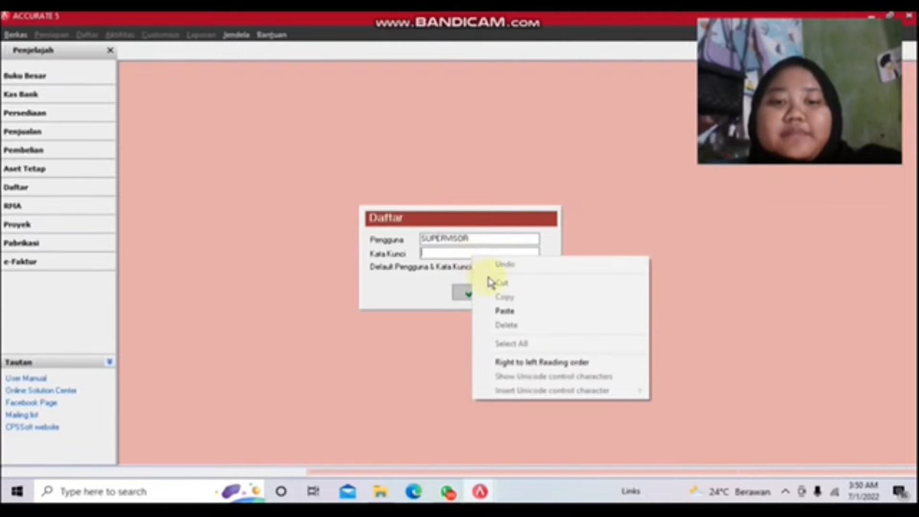
pyautogui.click(507, 312)
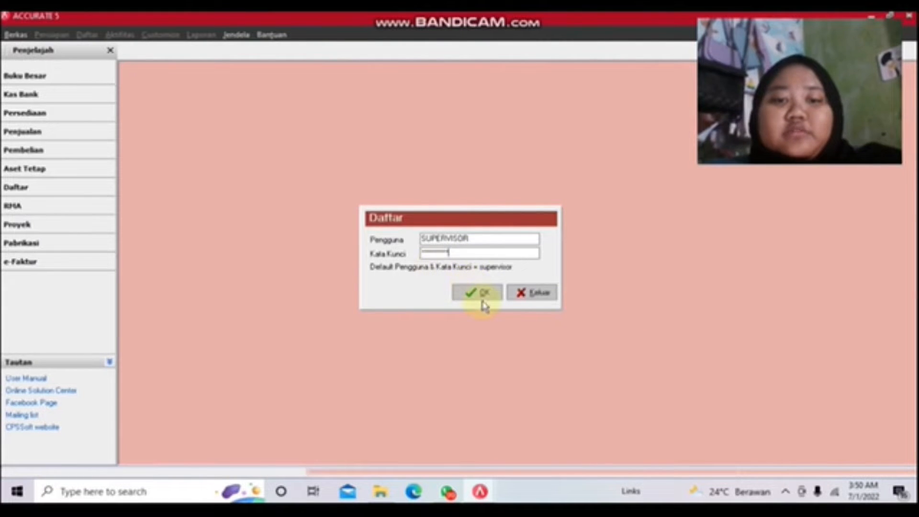
pyautogui.click(480, 292)
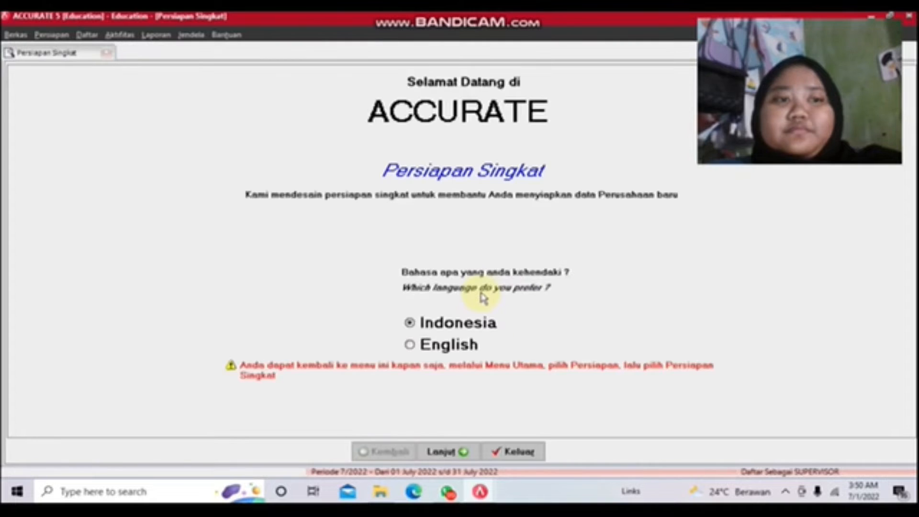
# Step: Keep Indonesian, choose Persiapan Standar, and confirm starting the standard setup
pyautogui.click(458, 454)
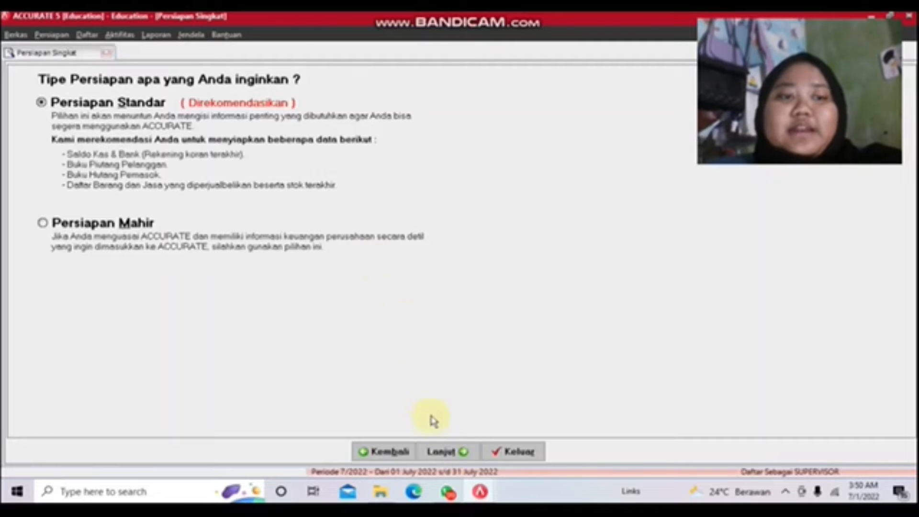
pyautogui.click(441, 451)
pyautogui.click(432, 285)
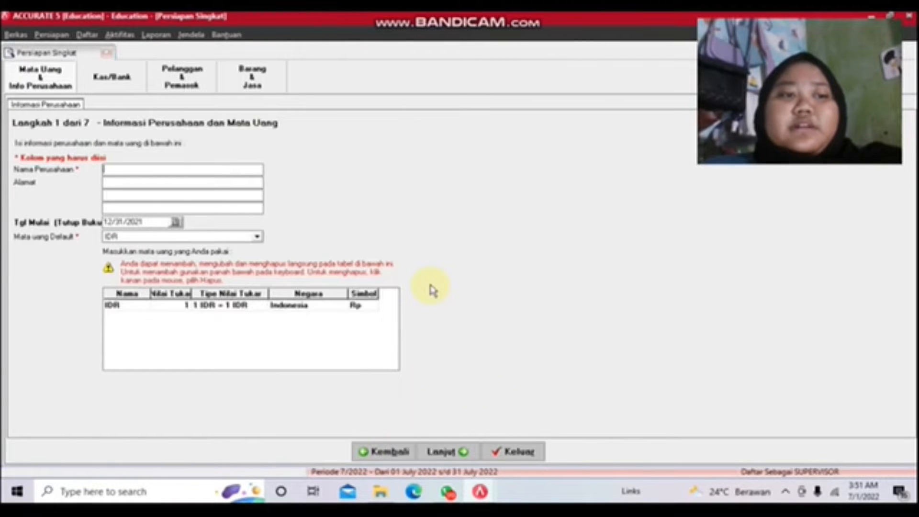
# Step: Enter company name PT. BUANA PERJUANGAN and begin the address with Telukjambe timur
pyautogui.click(161, 169)
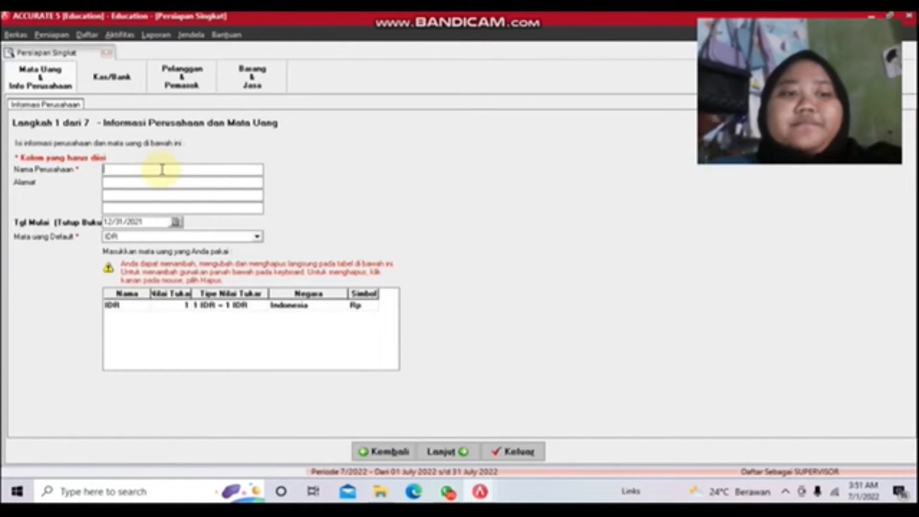
pyautogui.write('P')
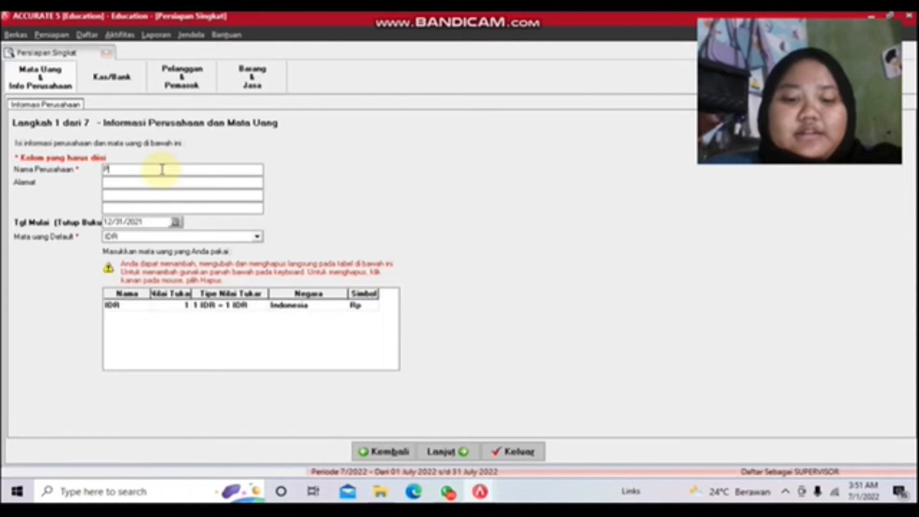
pyautogui.write('T.')
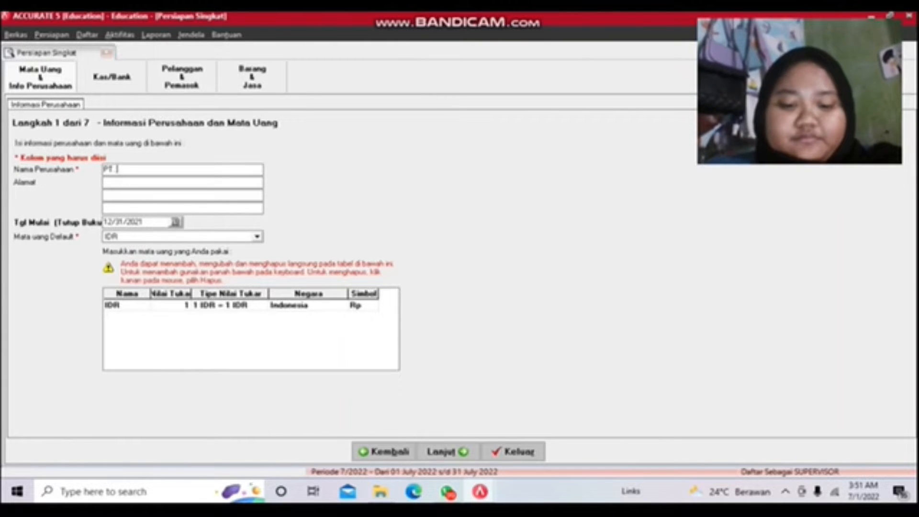
pyautogui.write('UANA PERJUANGAN')
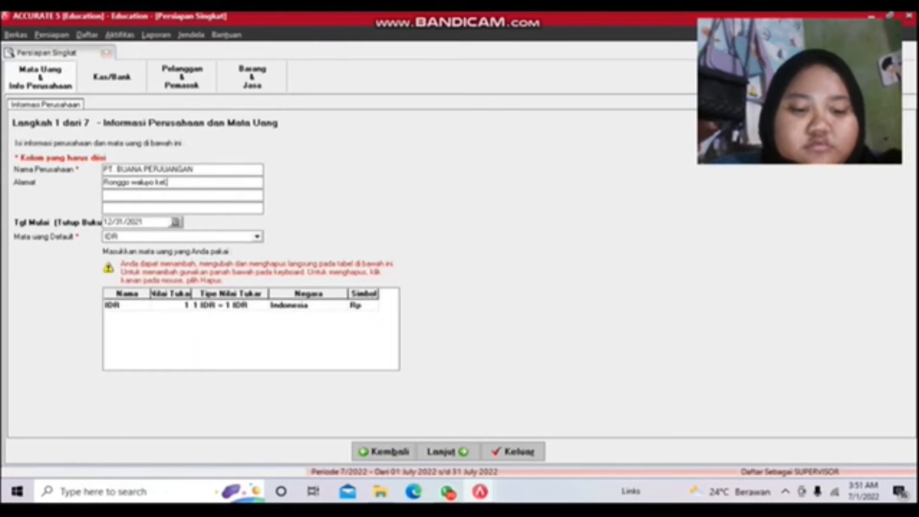
pyautogui.write('.Telukja')
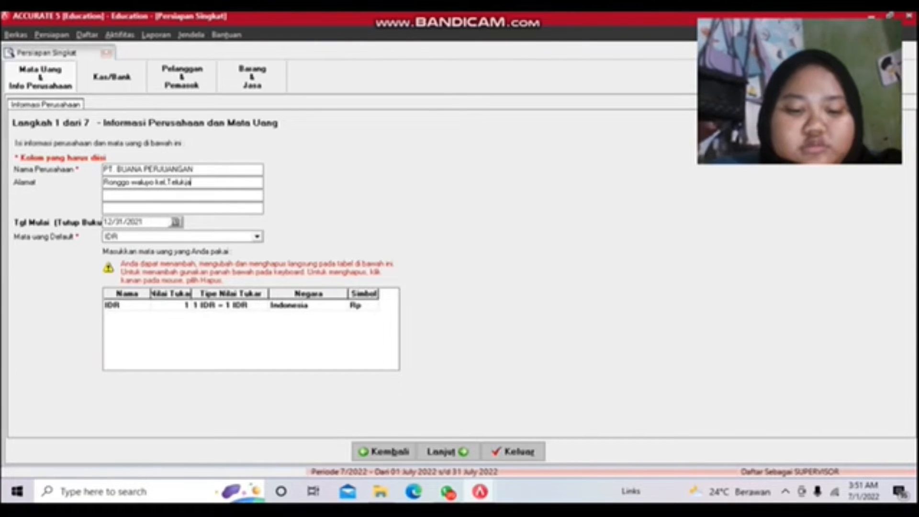
pyautogui.write('mbe timu')
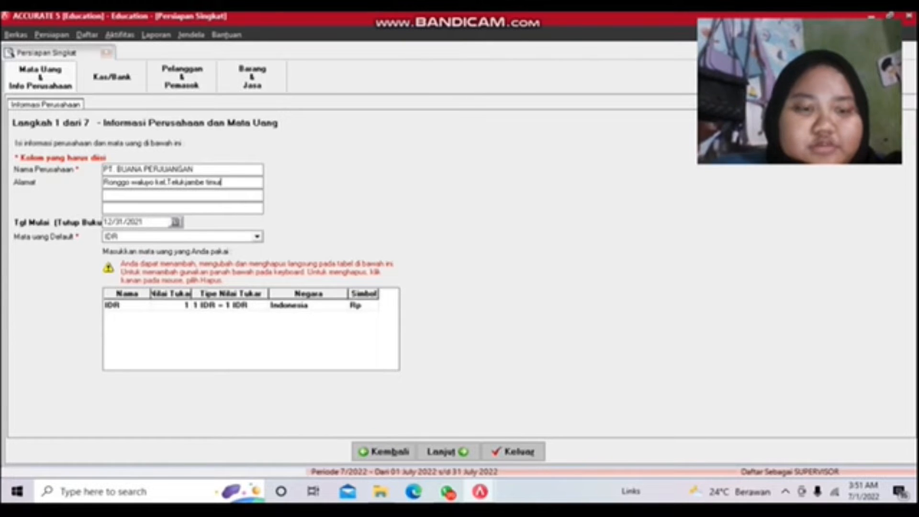
pyautogui.write('r')
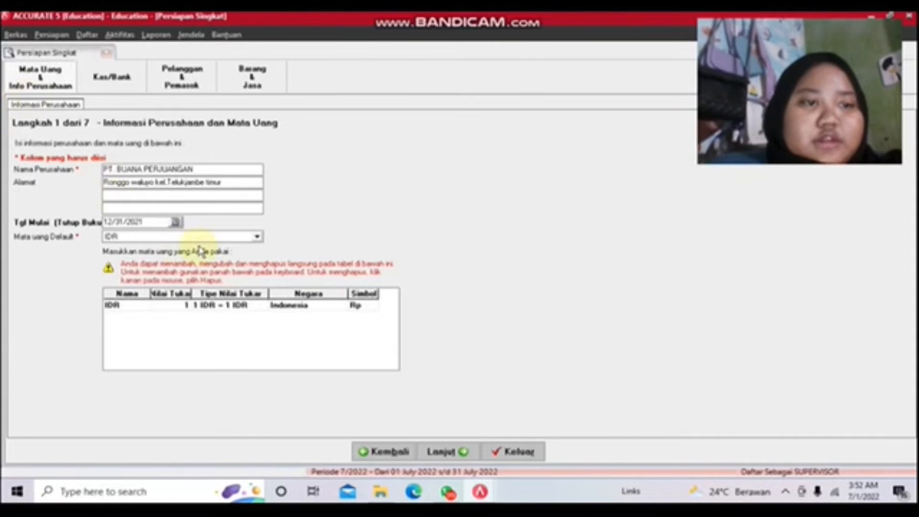
# Step: Pick a January 2021 start date and save the company information
pyautogui.click(177, 223)
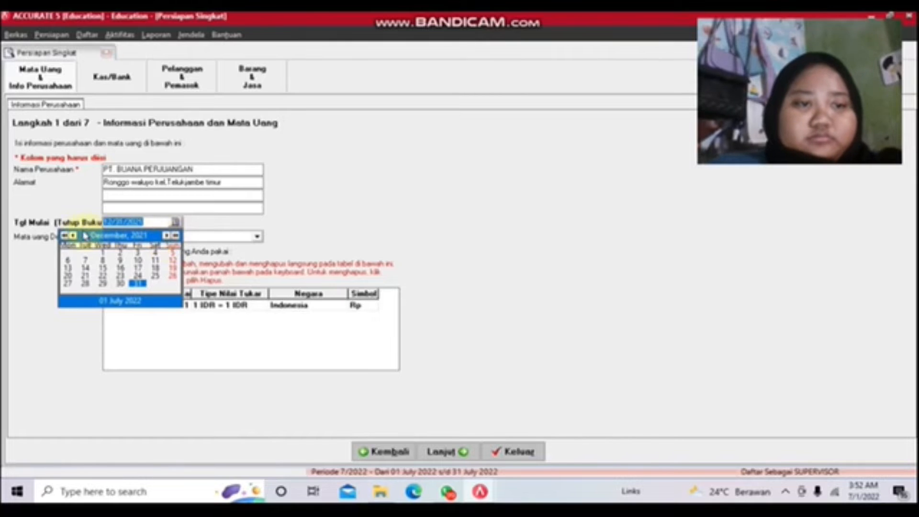
pyautogui.click(65, 235)
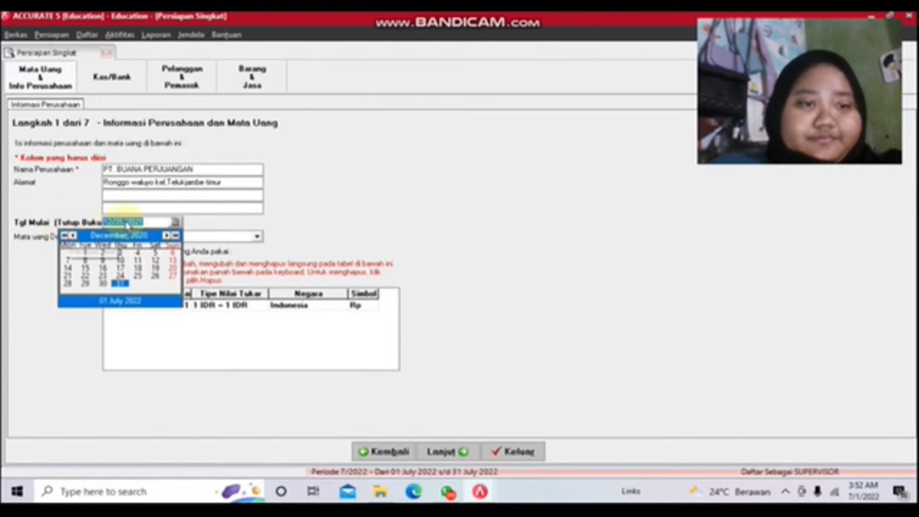
pyautogui.click(167, 236)
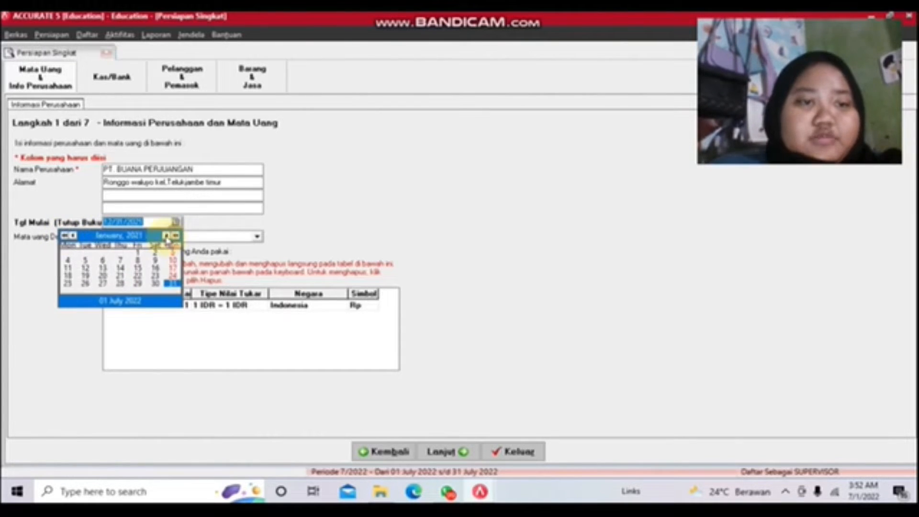
pyautogui.click(138, 255)
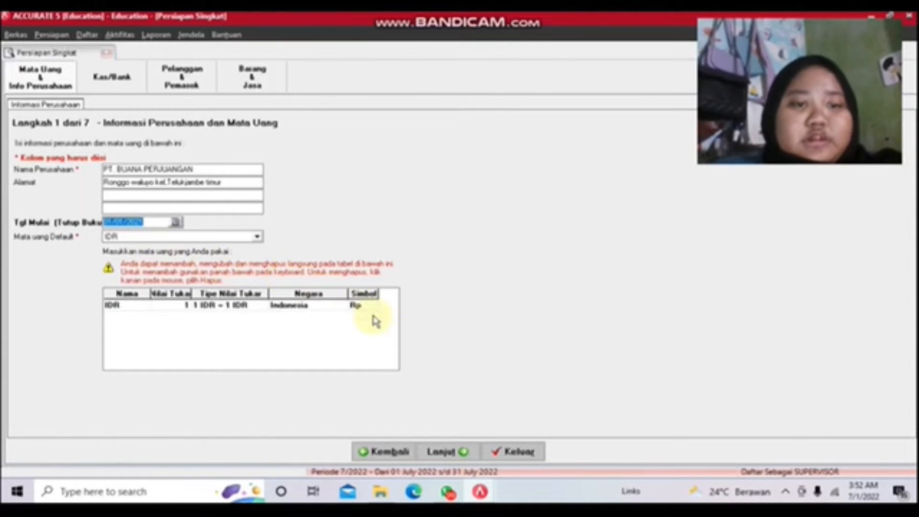
pyautogui.click(453, 451)
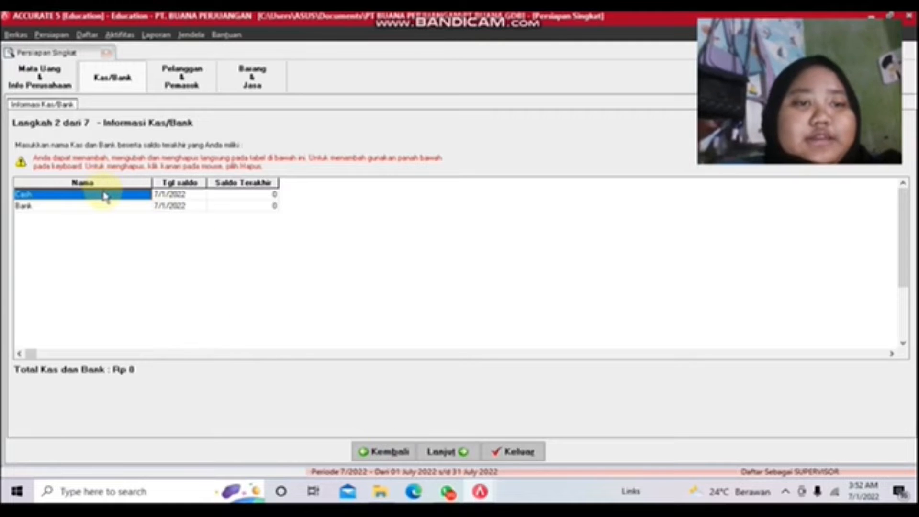
# Step: Give Cash a balance date of 1/1/2021 and an opening balance of 20,000,000
pyautogui.click(181, 194)
pyautogui.click(192, 194)
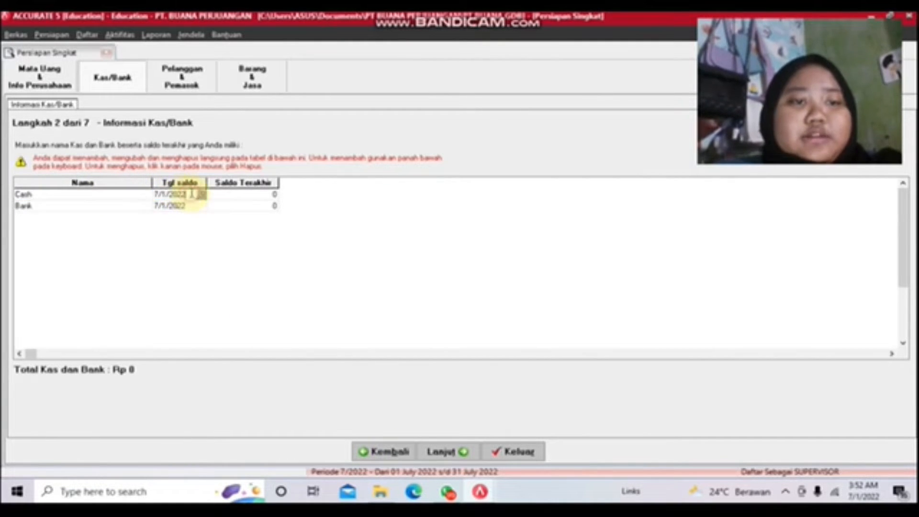
pyautogui.click(201, 194)
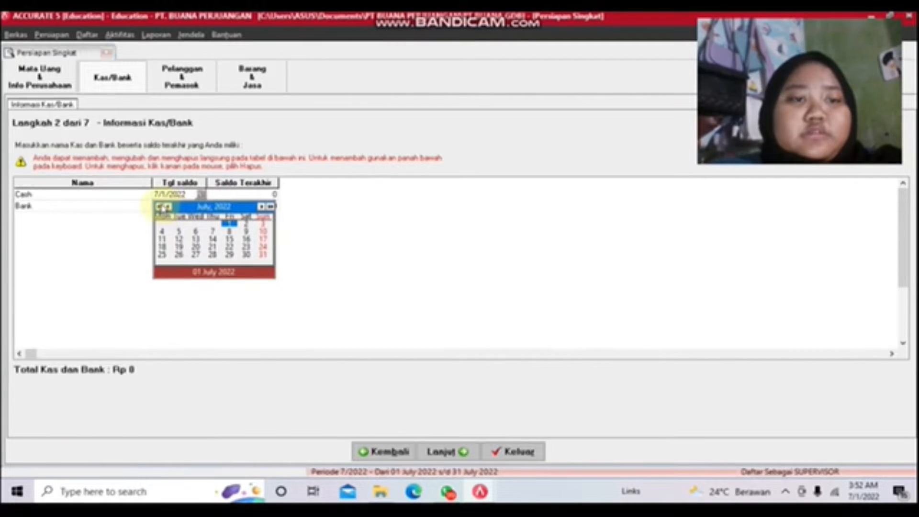
pyautogui.click(165, 206)
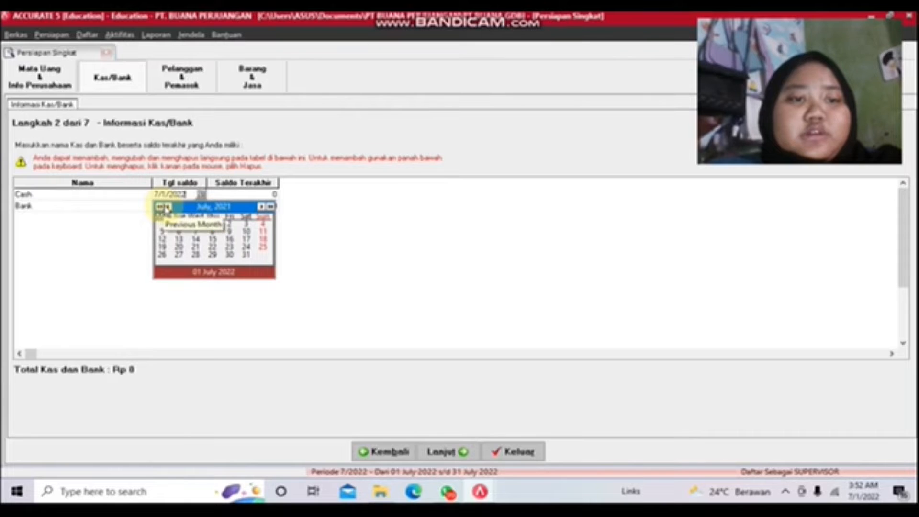
pyautogui.click(168, 207)
pyautogui.click(166, 207)
pyautogui.click(166, 207)
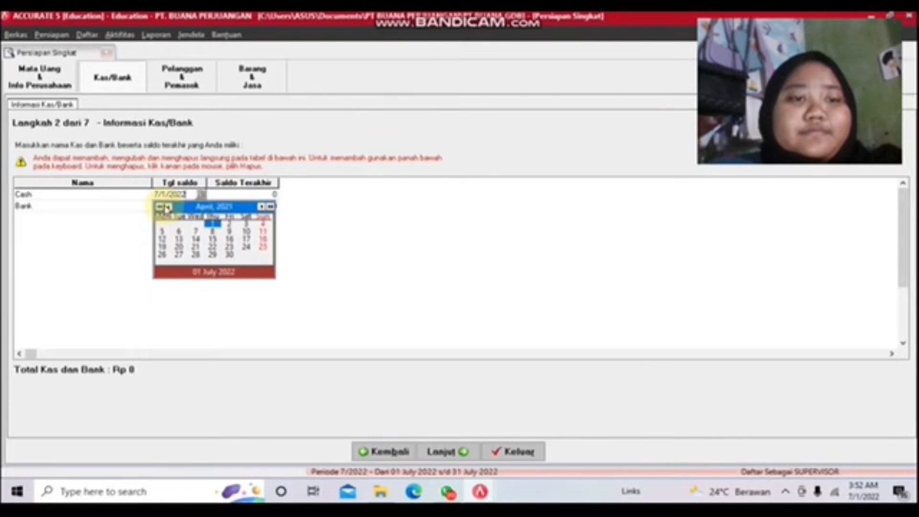
pyautogui.click(166, 207)
pyautogui.click(166, 206)
pyautogui.click(166, 207)
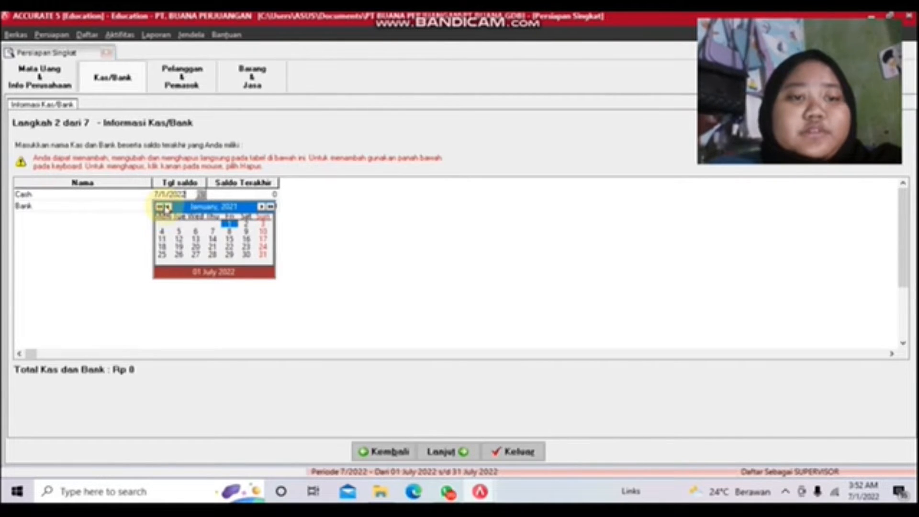
pyautogui.click(227, 223)
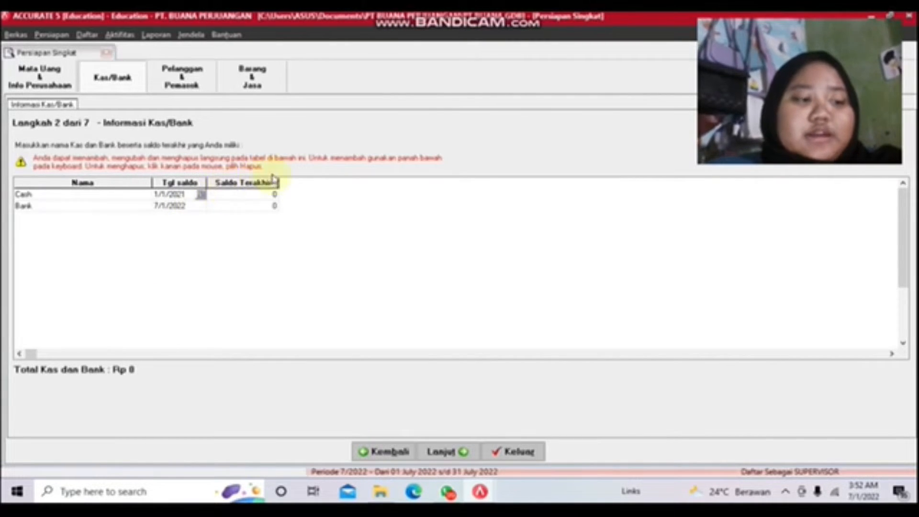
pyautogui.click(255, 198)
pyautogui.write('2')
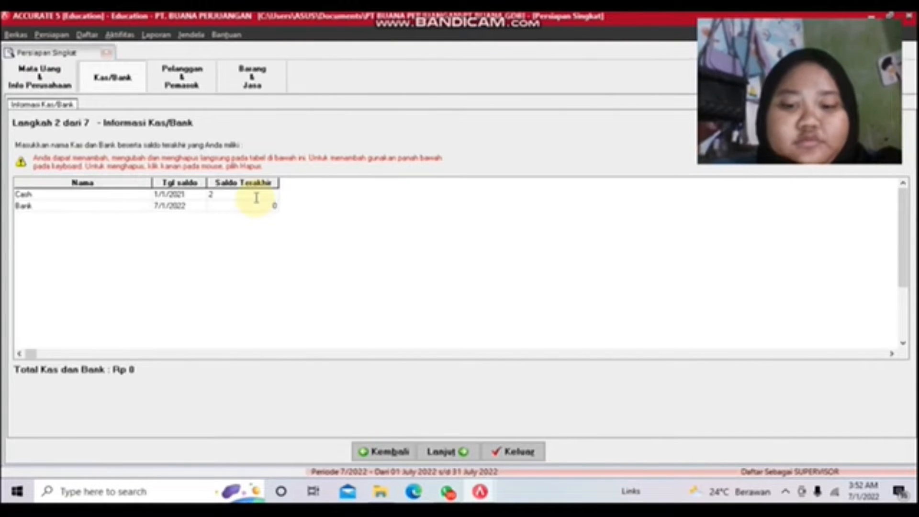
pyautogui.write('0000000')
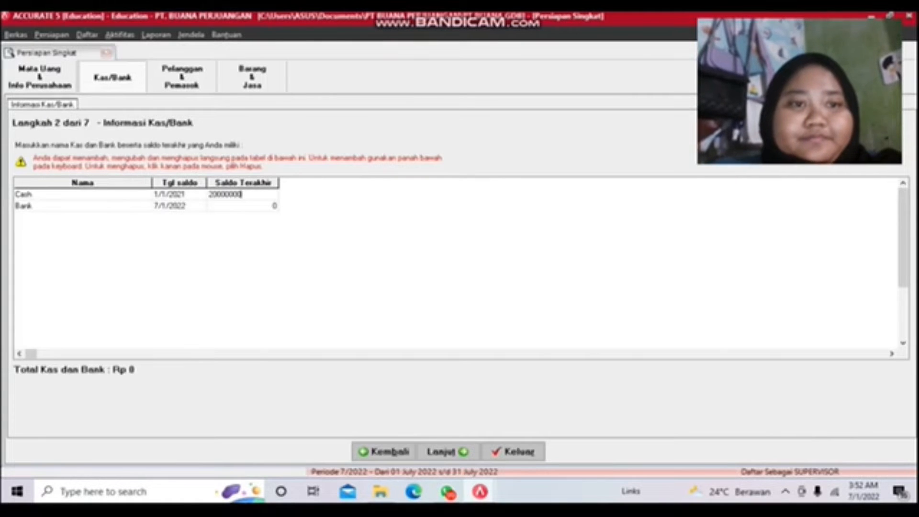
pyautogui.click(257, 203)
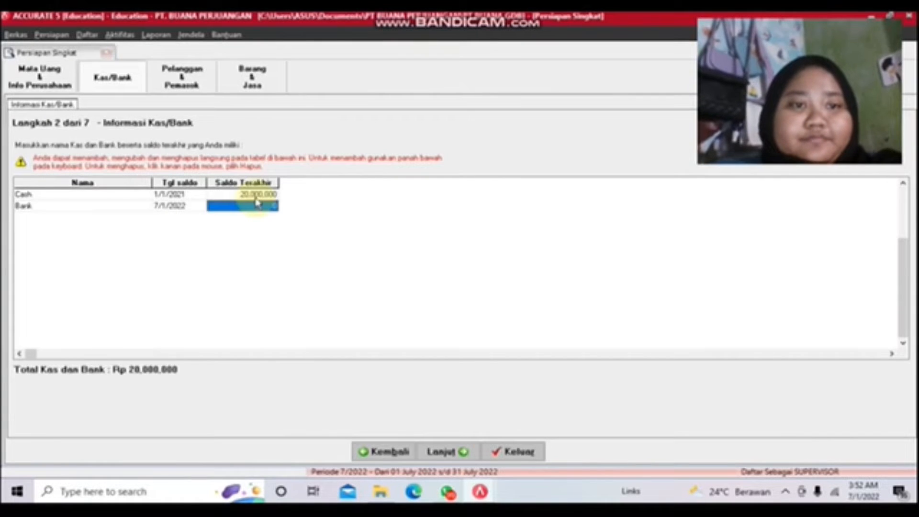
# Step: Give Bank a balance date of 1/1/2021 and an opening balance of 200,000,000
pyautogui.click(180, 207)
pyautogui.click(199, 211)
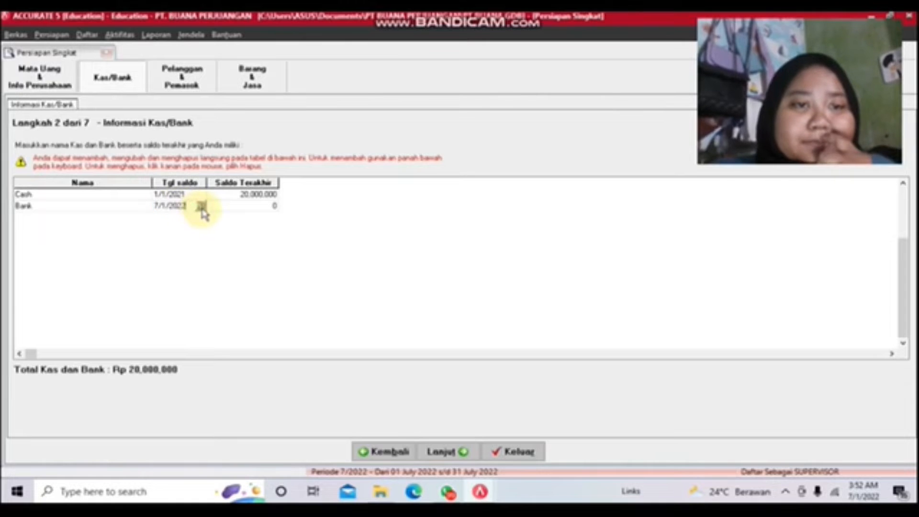
pyautogui.click(202, 207)
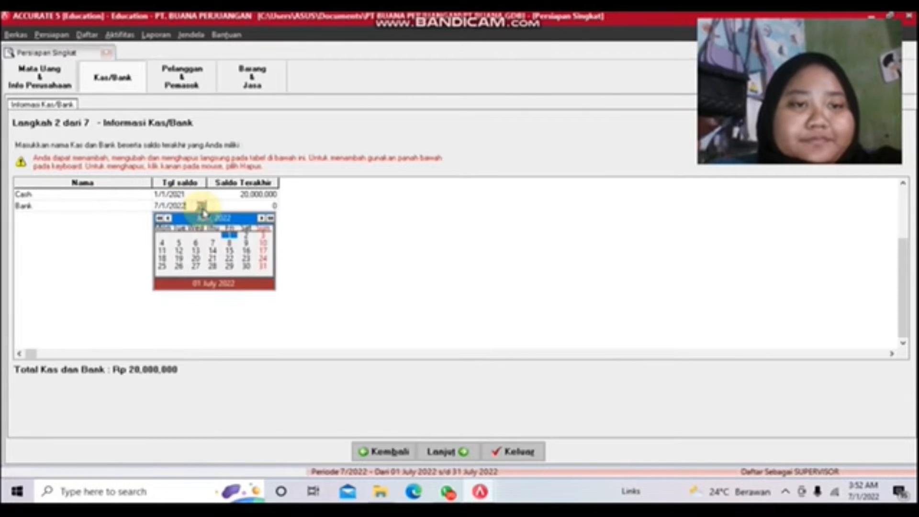
pyautogui.click(164, 218)
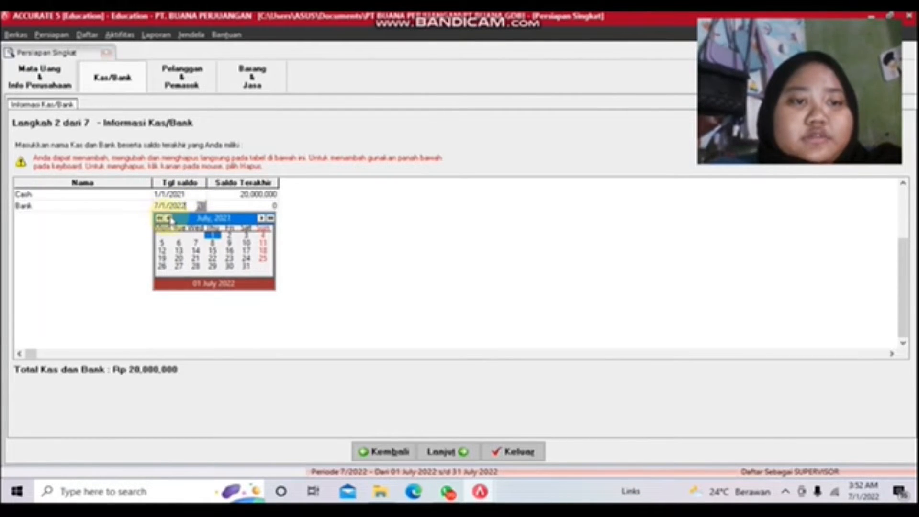
pyautogui.click(169, 219)
pyautogui.click(169, 218)
pyautogui.click(169, 219)
pyautogui.click(170, 220)
pyautogui.click(170, 220)
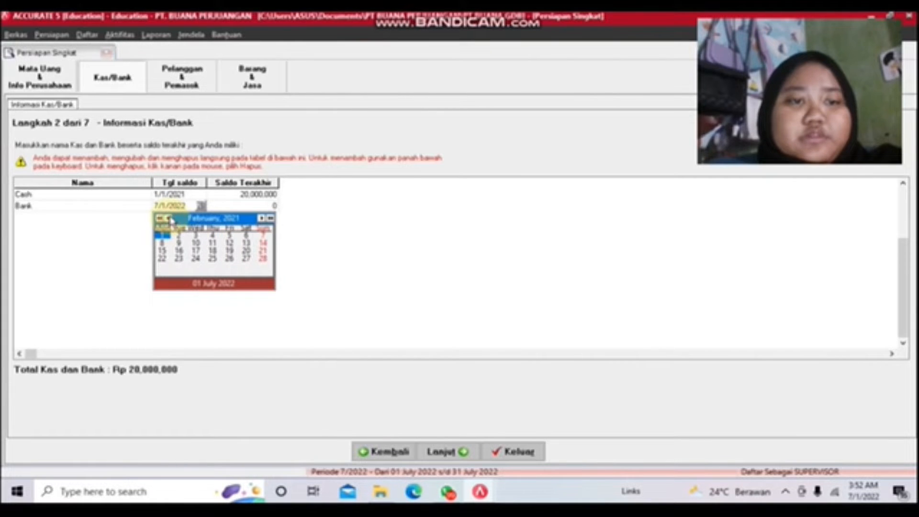
pyautogui.click(170, 220)
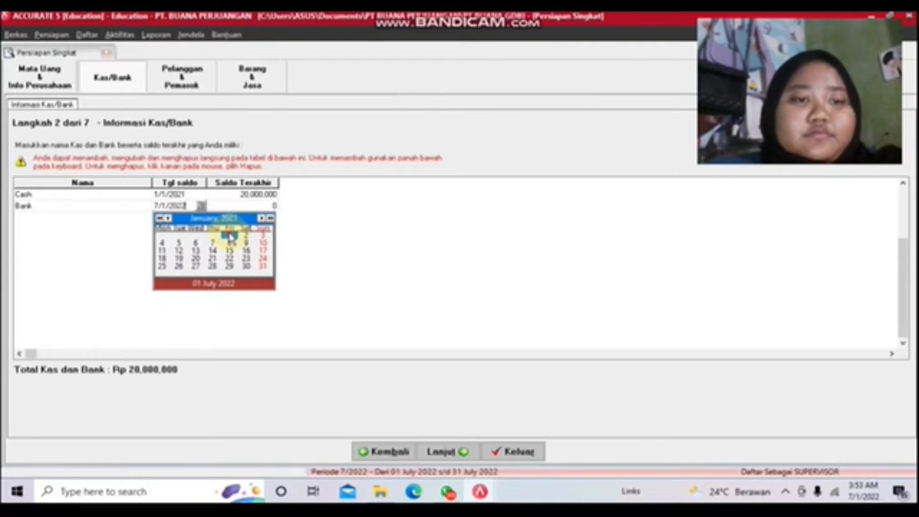
pyautogui.click(230, 236)
pyautogui.click(239, 214)
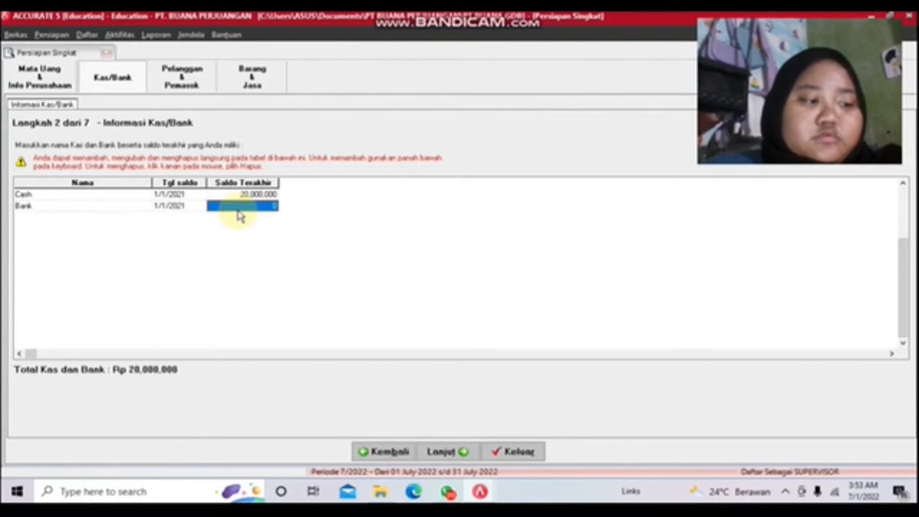
pyautogui.write('200')
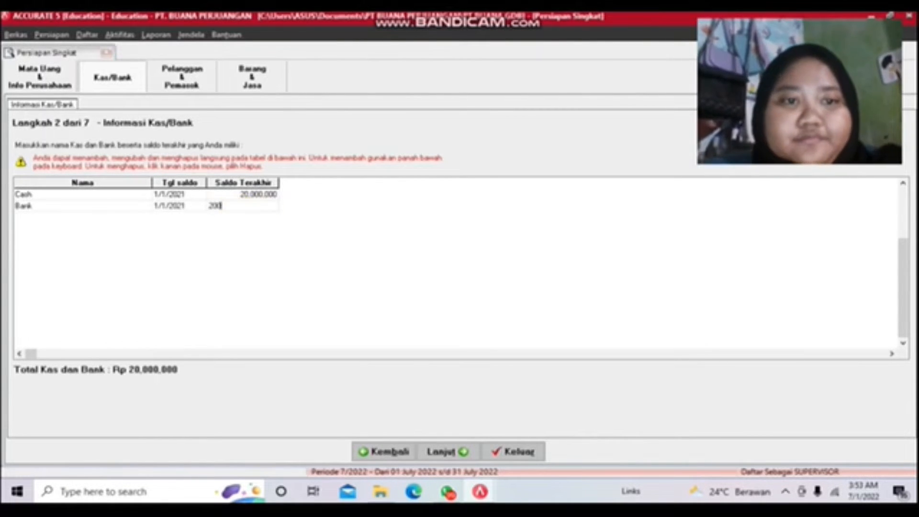
pyautogui.write('000000')
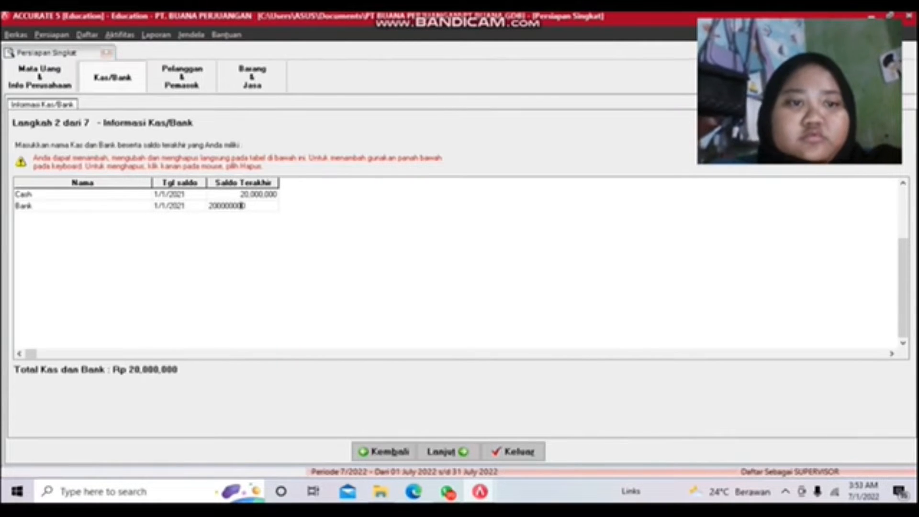
pyautogui.press('Down')
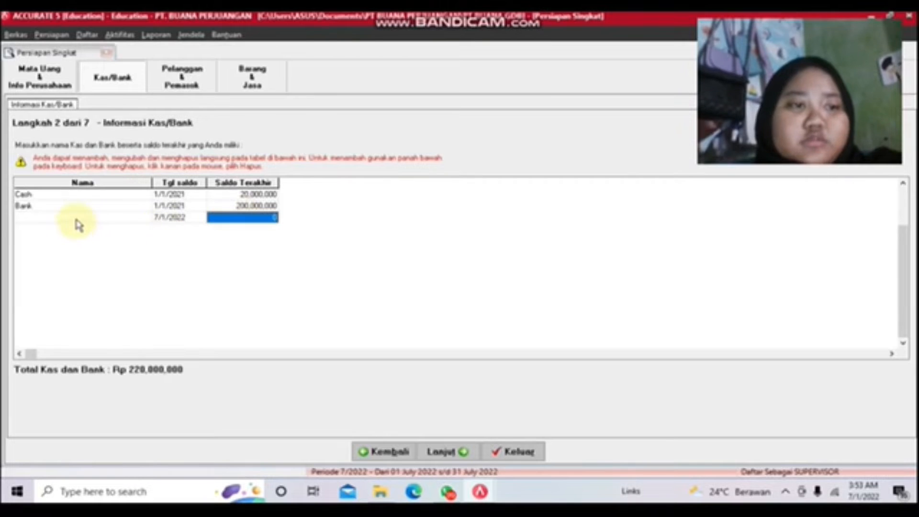
# Step: Delete the empty extra row and rename the Bank account to Bank BNI
pyautogui.click(77, 217)
pyautogui.rightClick(77, 218)
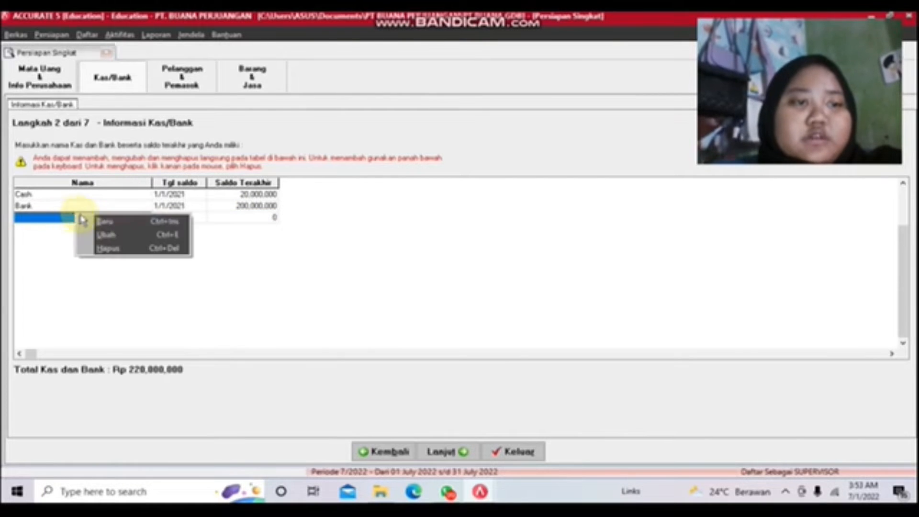
pyautogui.click(119, 249)
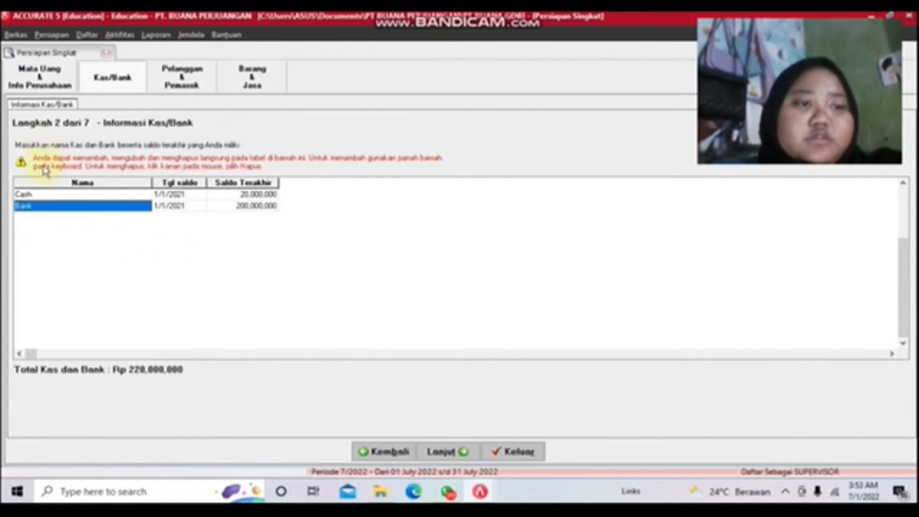
pyautogui.click(47, 193)
pyautogui.click(38, 207)
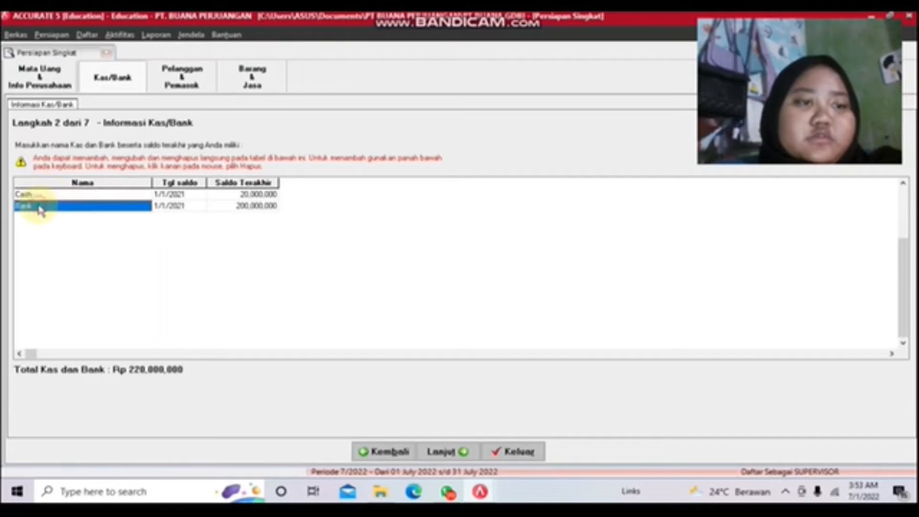
pyautogui.click(38, 207)
pyautogui.click(38, 207)
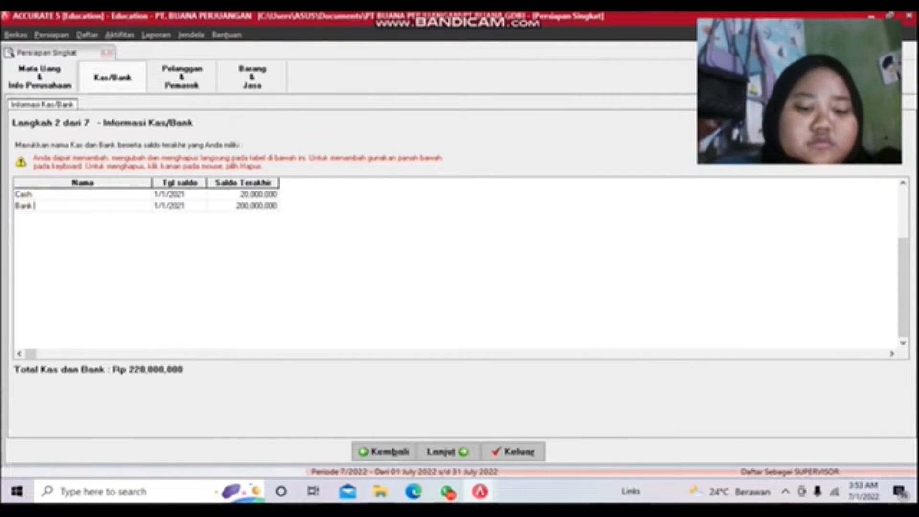
pyautogui.write('BN')
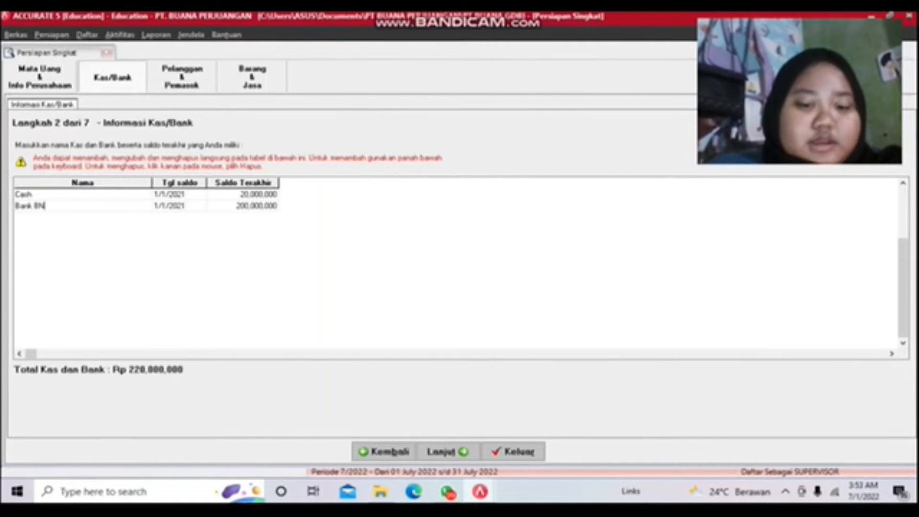
pyautogui.write('I')
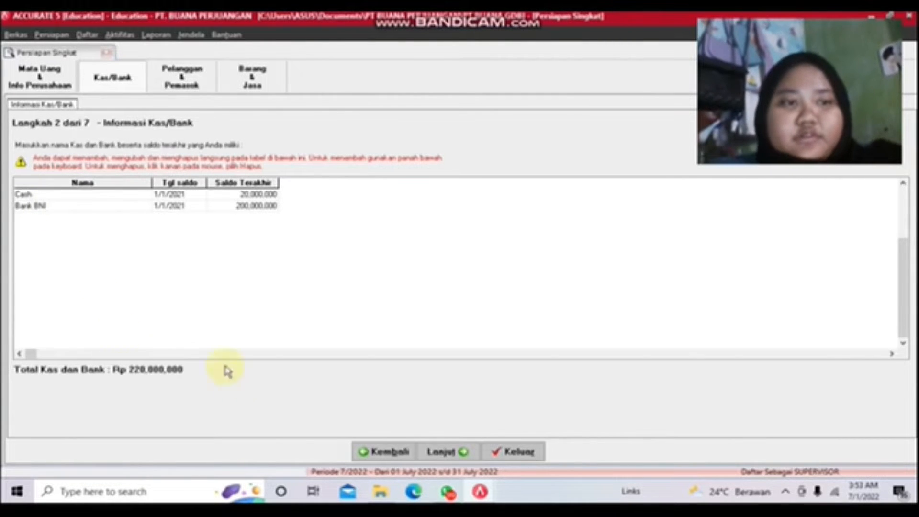
# Step: Advance to customer setup and append (piutang) to the Pelanggan Umum name
pyautogui.click(463, 450)
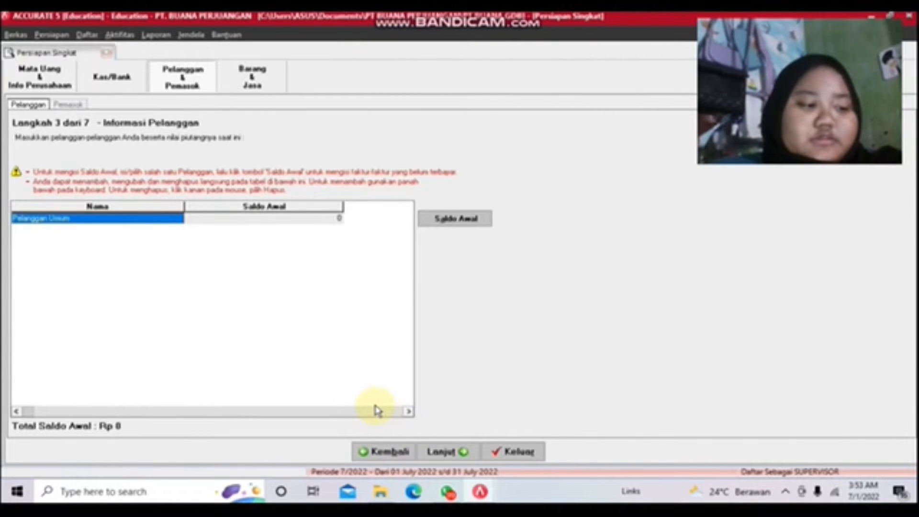
pyautogui.click(132, 218)
pyautogui.click(132, 218)
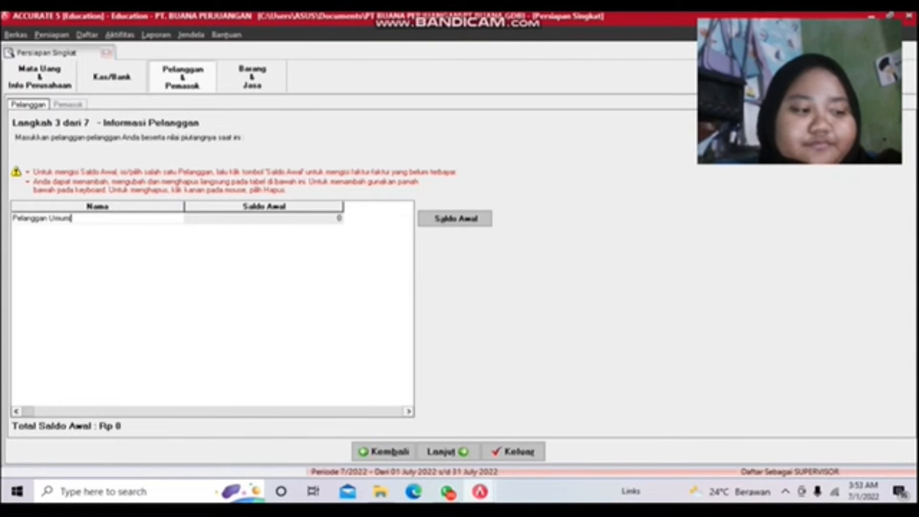
pyautogui.write('(PIU)')
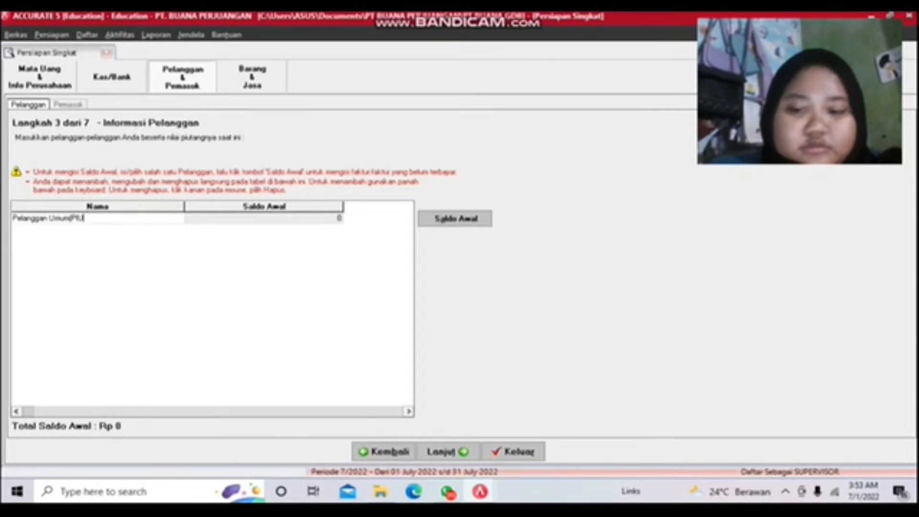
pyautogui.press('BackSpace')
pyautogui.press('BackSpace')
pyautogui.press('BackSpace')
pyautogui.press('BackSpace')
pyautogui.press('BackSpace')
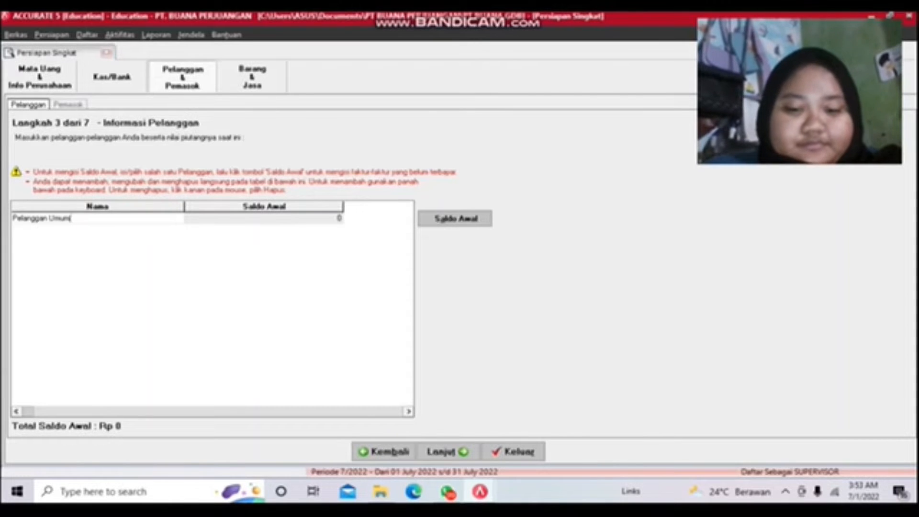
pyautogui.write('(PUNG')
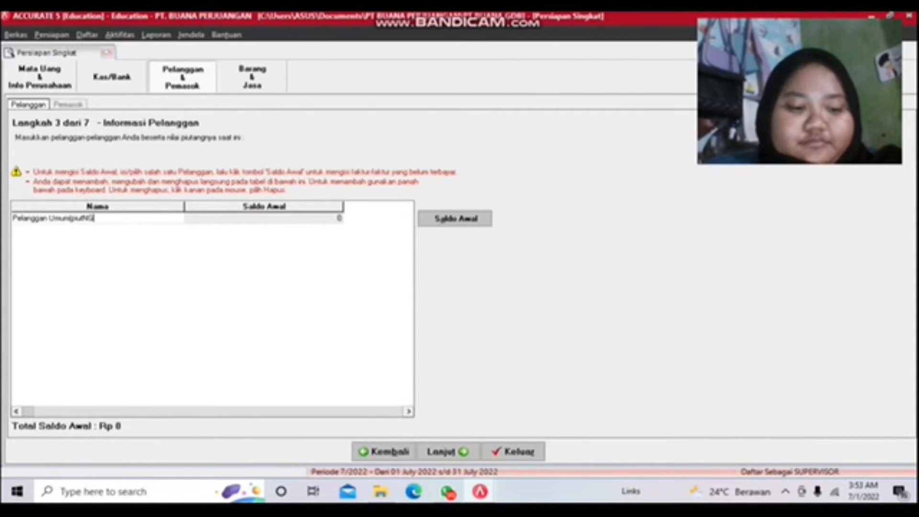
pyautogui.press('BackSpace')
pyautogui.press('BackSpace')
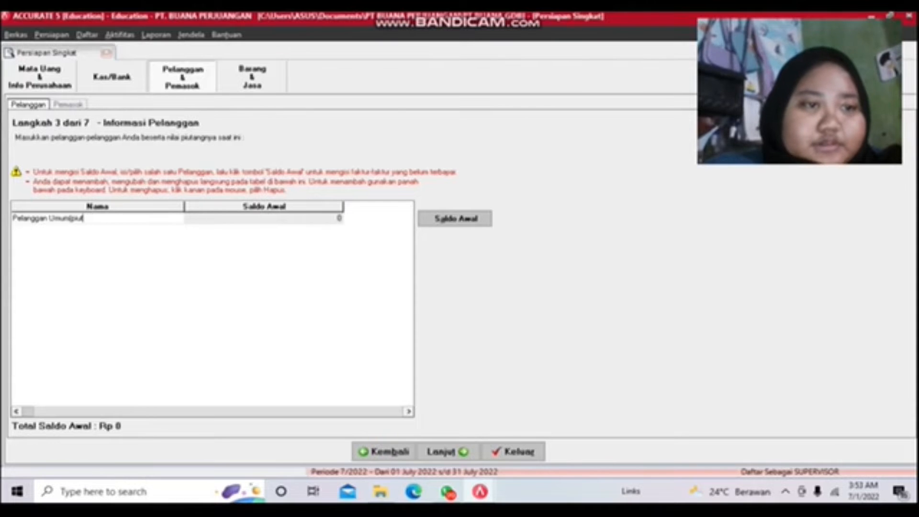
pyautogui.write('utang')
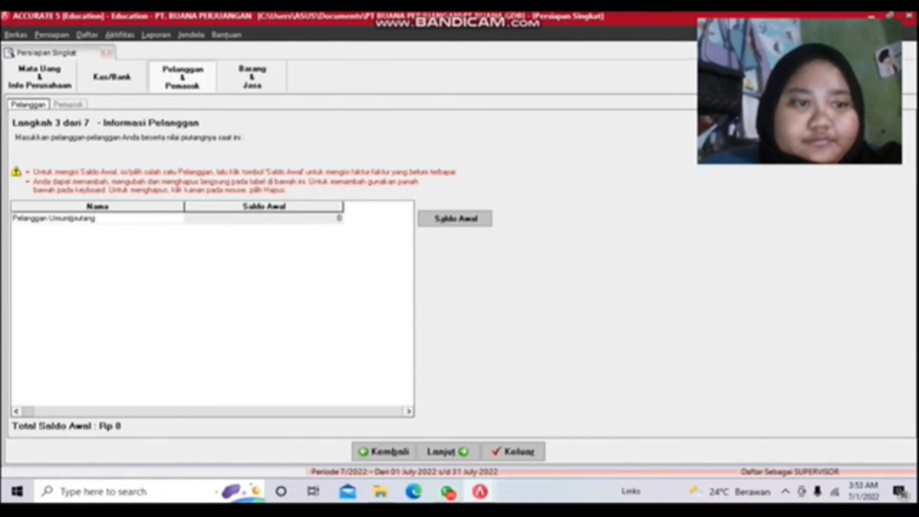
pyautogui.write(')')
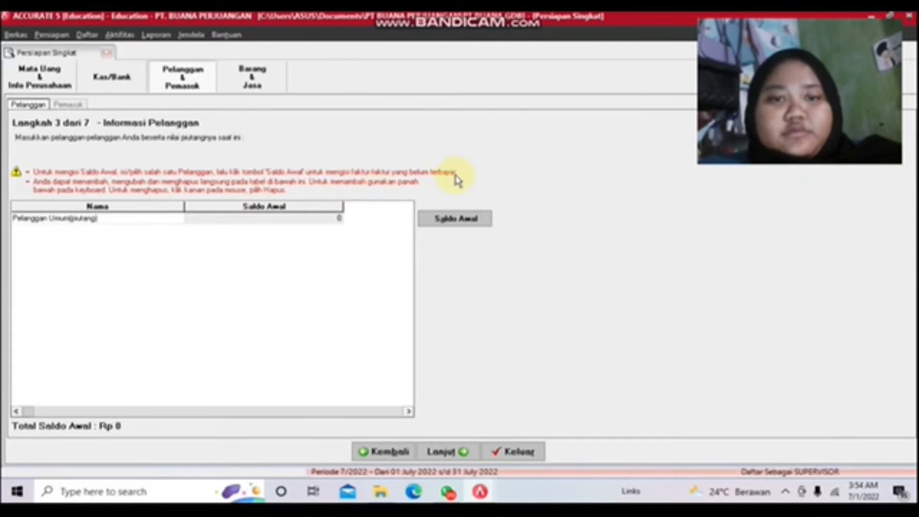
# Step: Add opening invoice in01 dated 1/1/2021 with balance 1,500,000 for Pelanggan Umum(piutang)
pyautogui.click(460, 219)
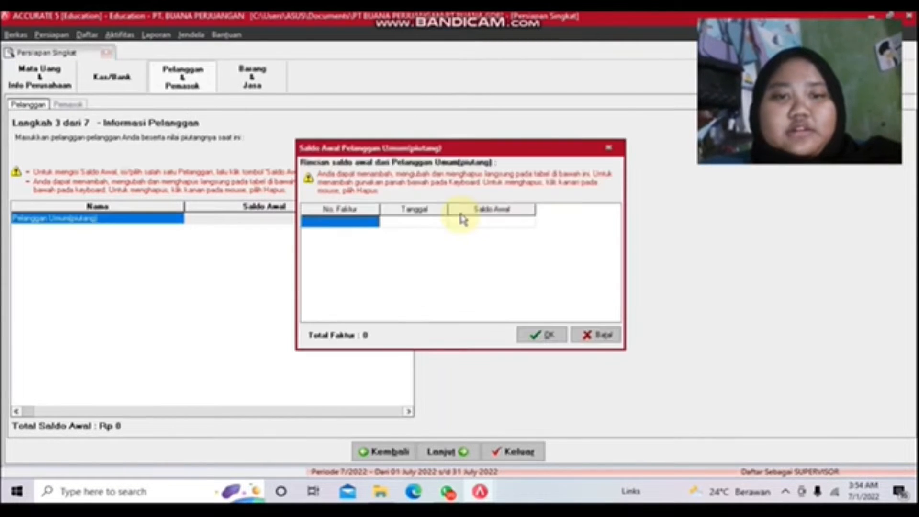
pyautogui.click(332, 225)
pyautogui.write('i')
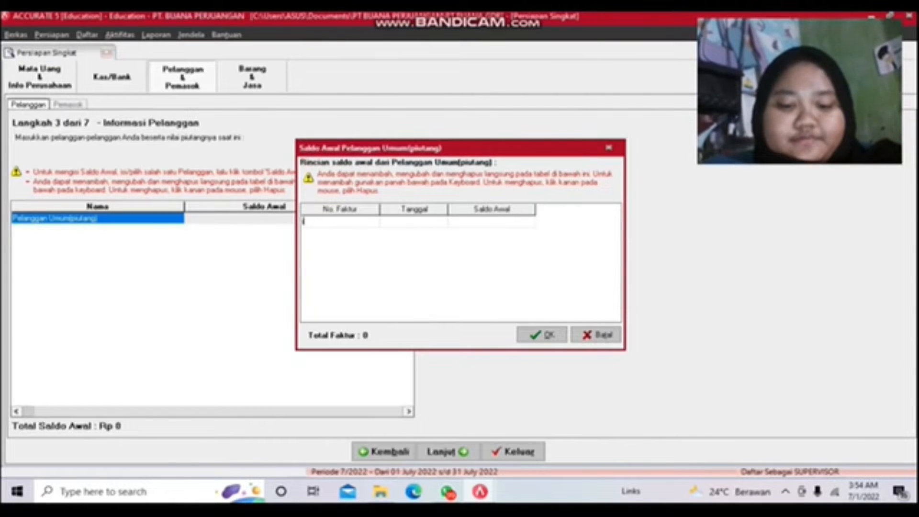
pyautogui.write('ni01')
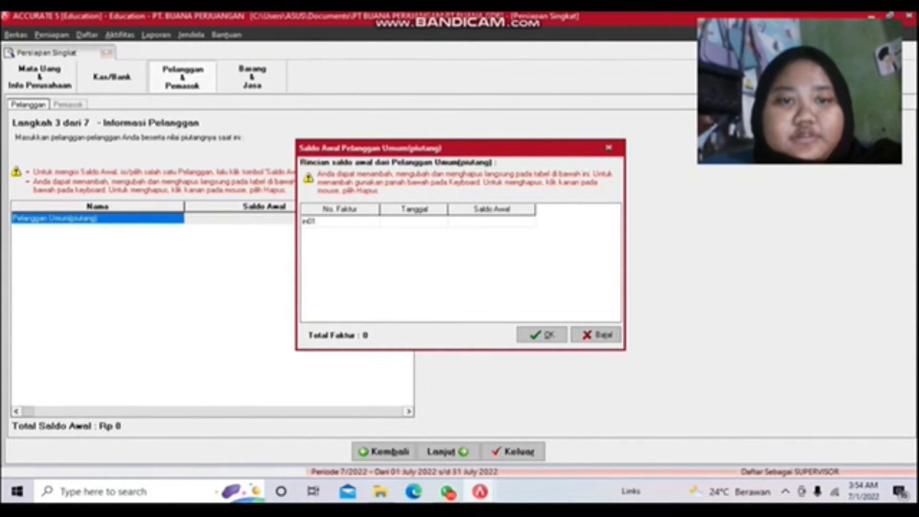
pyautogui.press('Tab')
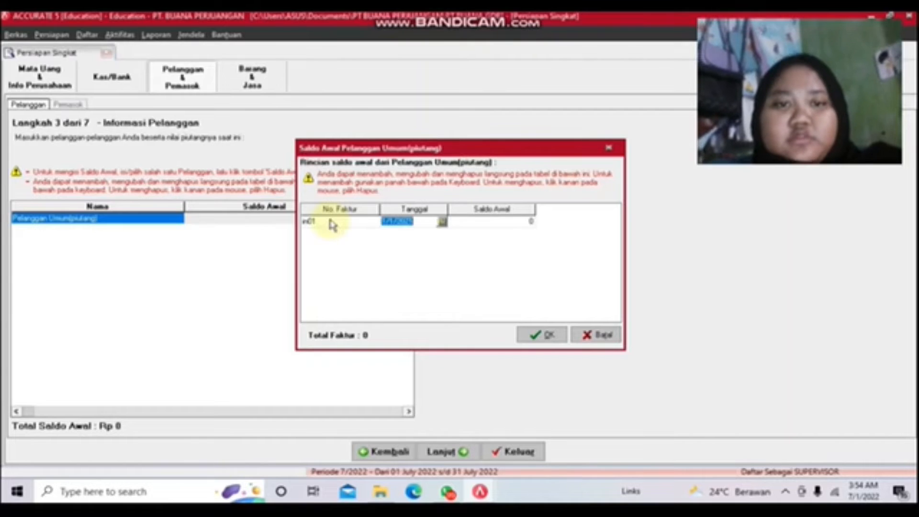
pyautogui.click(507, 221)
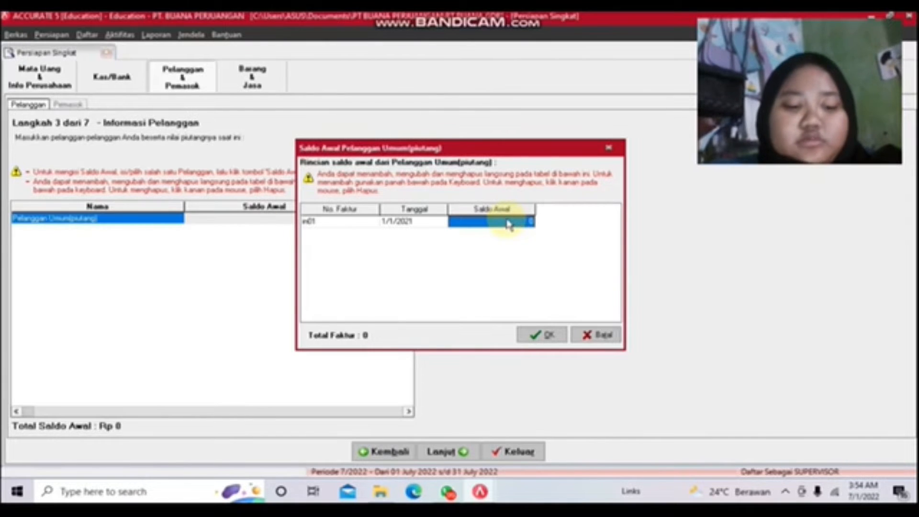
pyautogui.write('1500000')
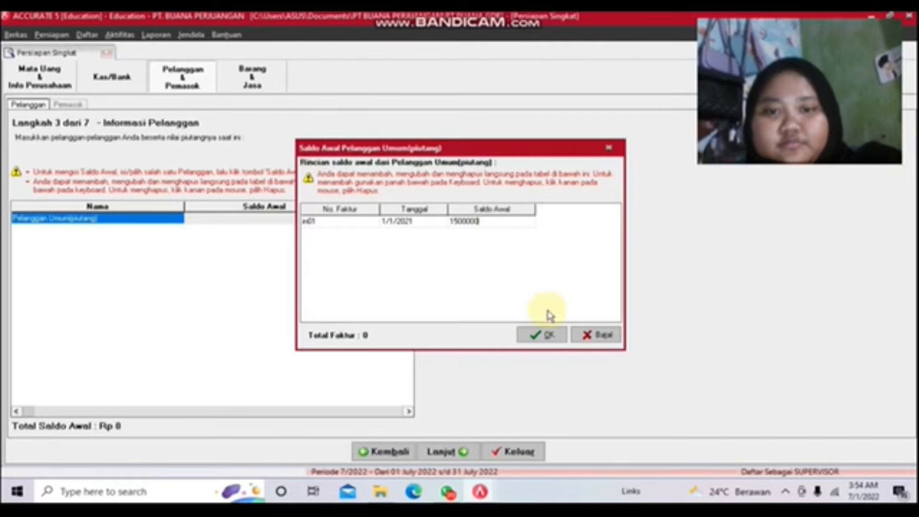
pyautogui.click(540, 333)
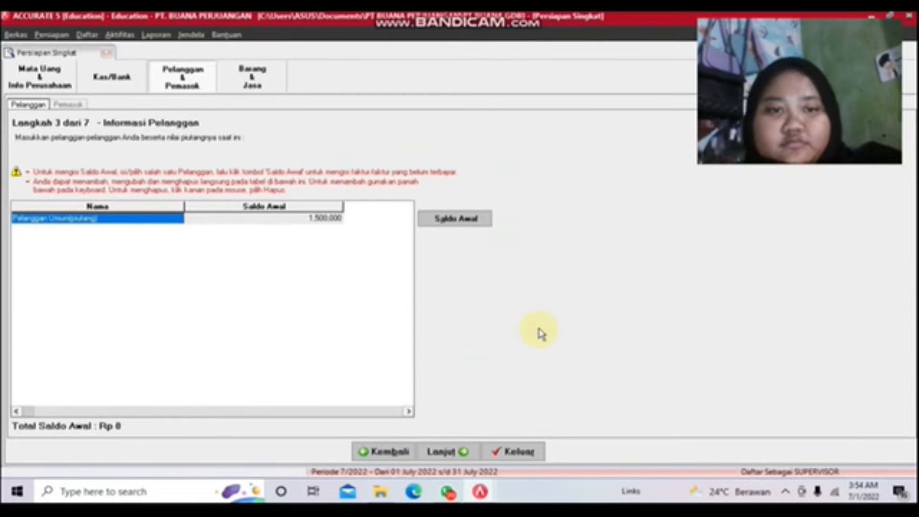
# Step: Advance to supplier setup and rename the general supplier to Pemasok Umum(utang)
pyautogui.click(441, 451)
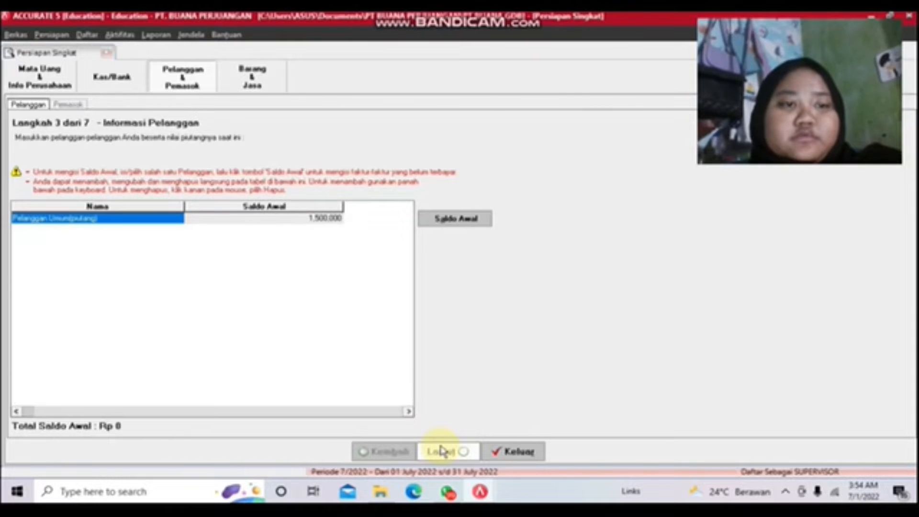
pyautogui.click(99, 220)
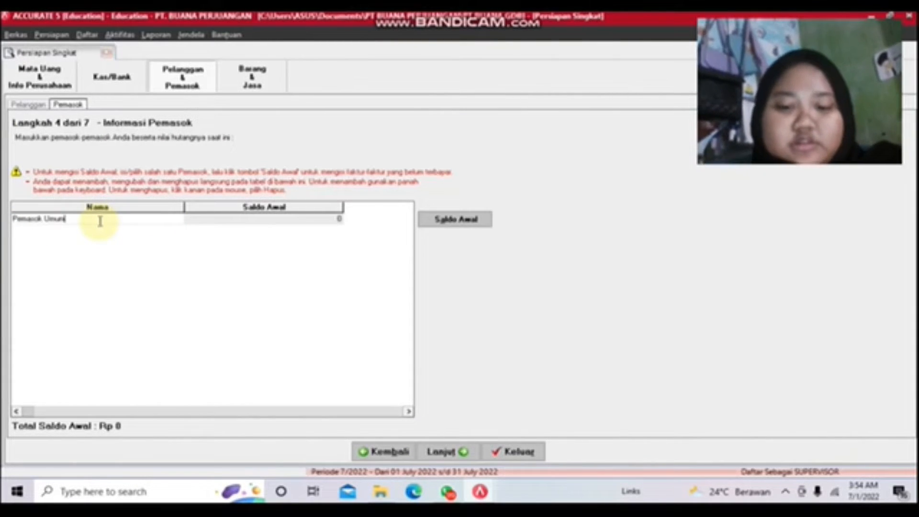
pyautogui.write('hutang')
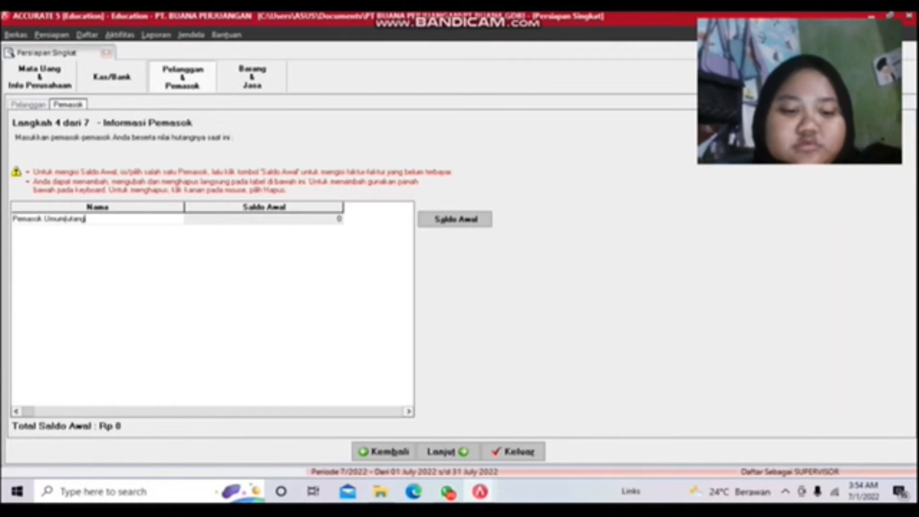
pyautogui.write(')')
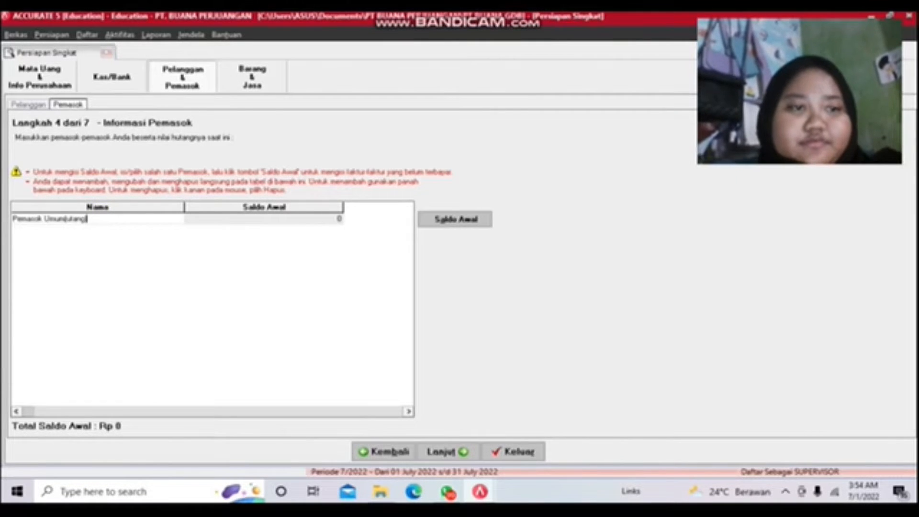
# Step: Add opening payable invoice out01 dated 1/1/2021 for 500,000
pyautogui.click(437, 223)
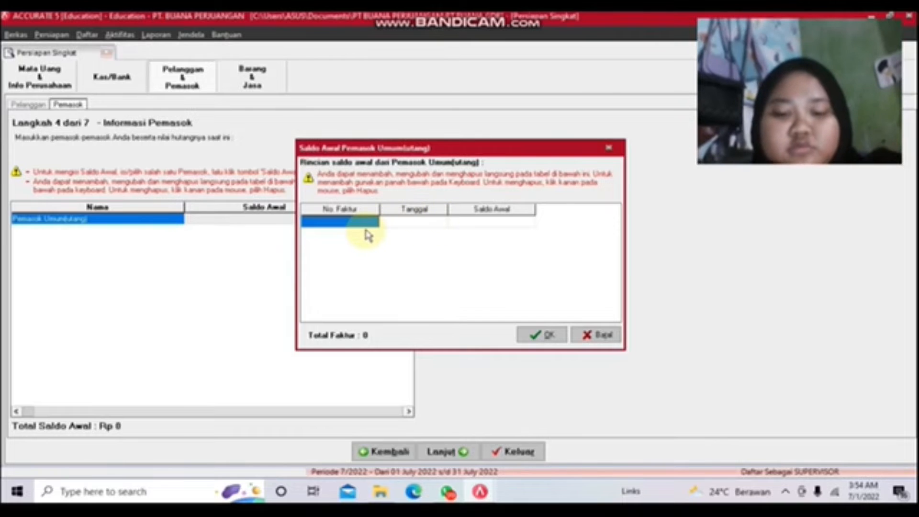
pyautogui.write('01t01')
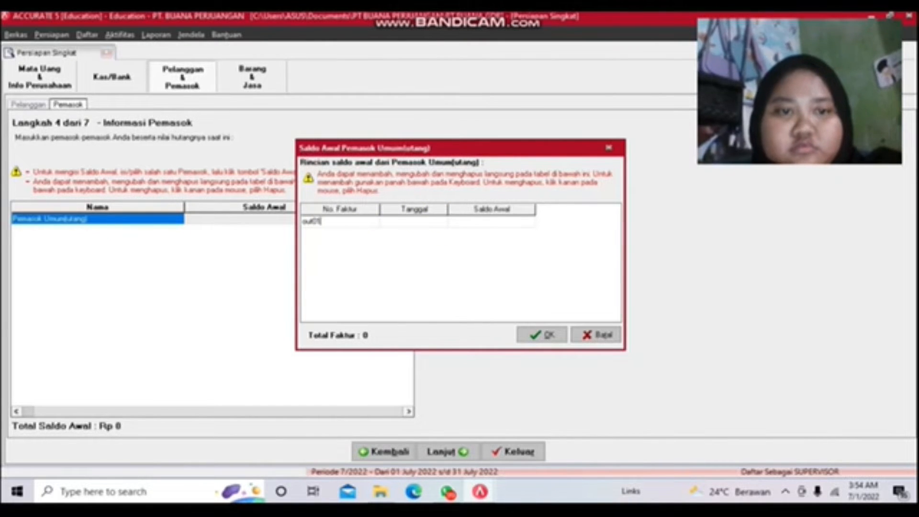
pyautogui.press('Tab')
pyautogui.press('Tab')
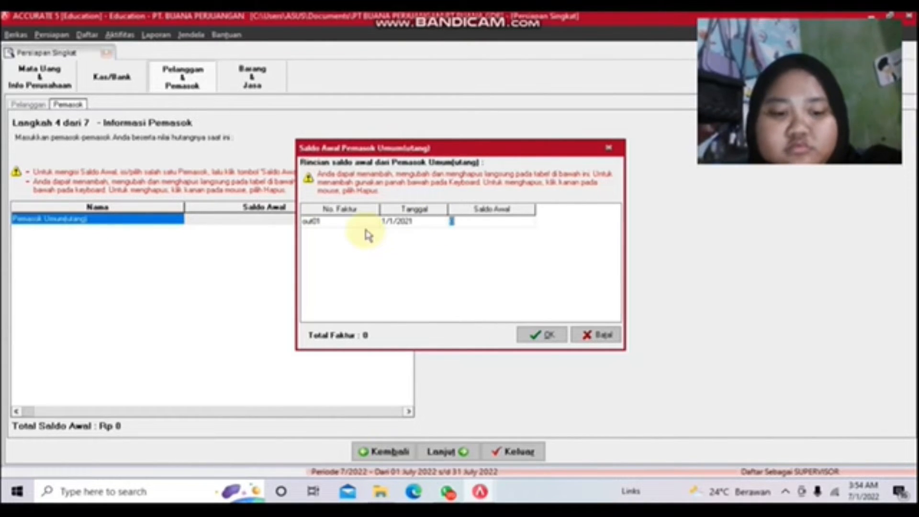
pyautogui.write('500000')
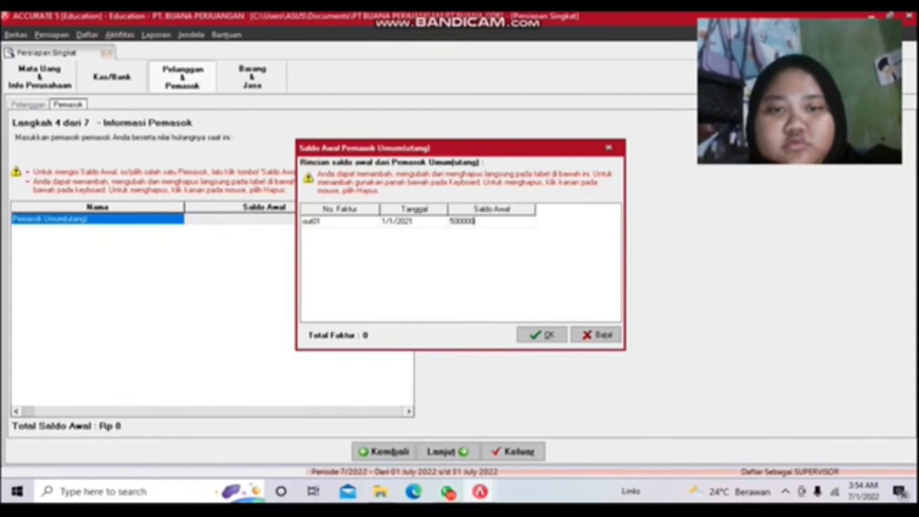
pyautogui.click(530, 334)
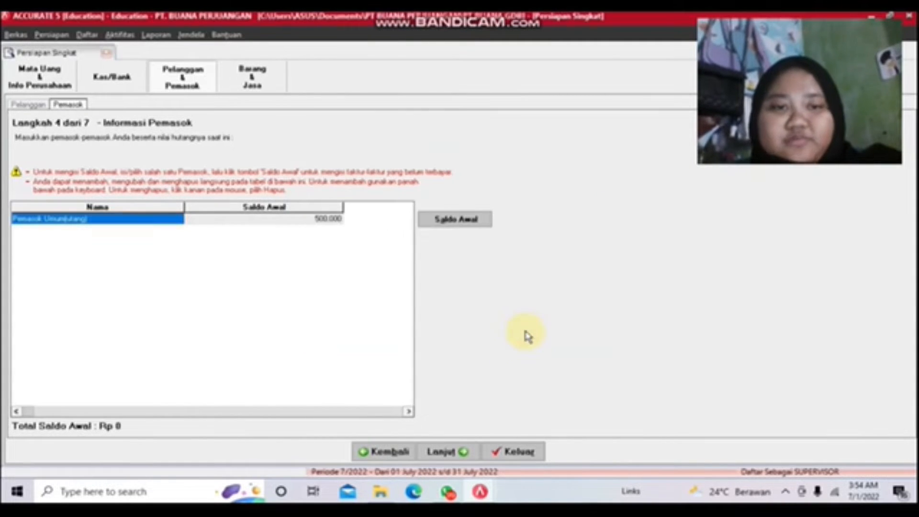
# Step: Keep average costing and add item 01 named Album to the item list
pyautogui.click(450, 453)
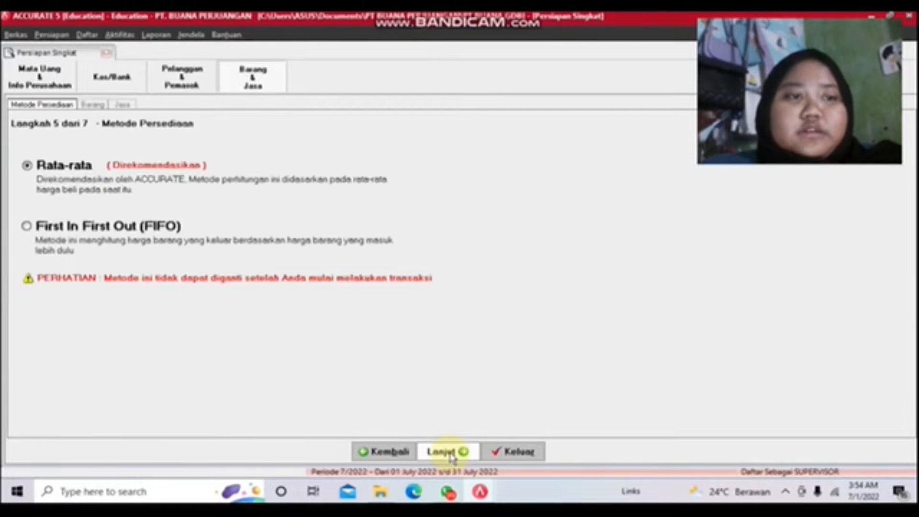
pyautogui.click(450, 453)
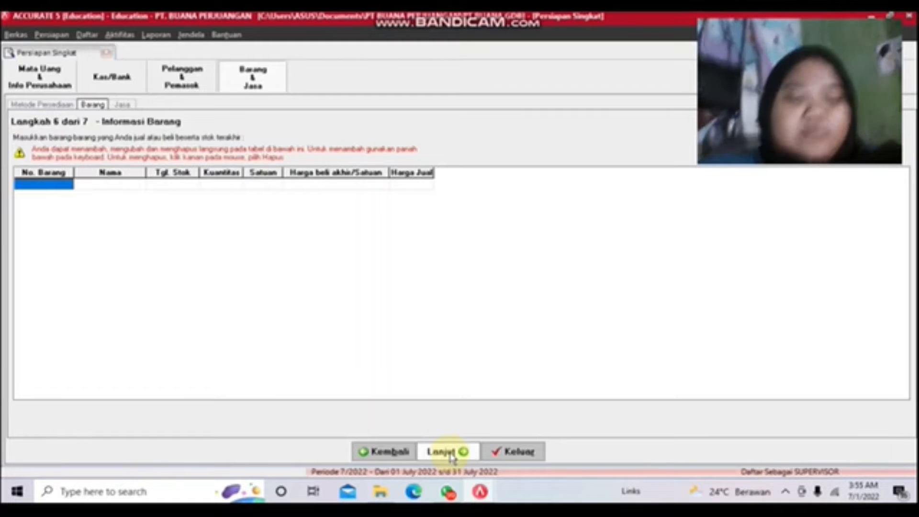
pyautogui.write('01')
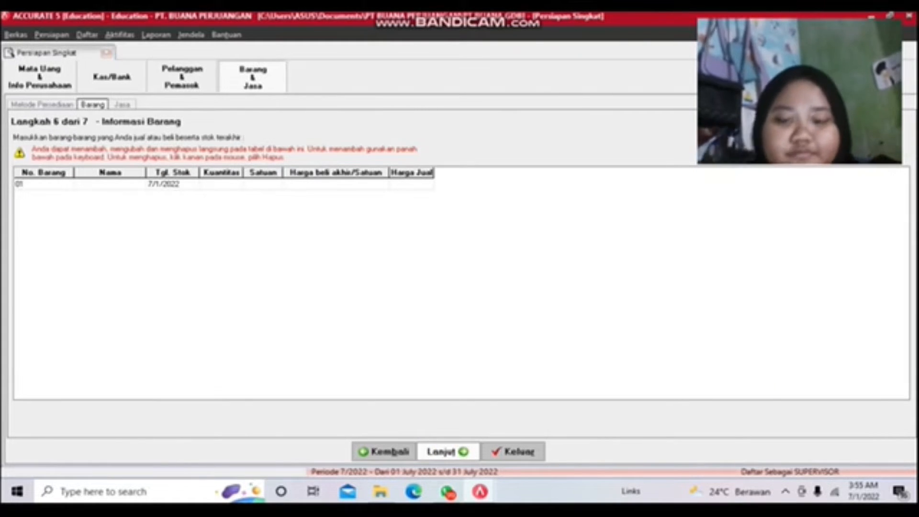
pyautogui.press('Tab')
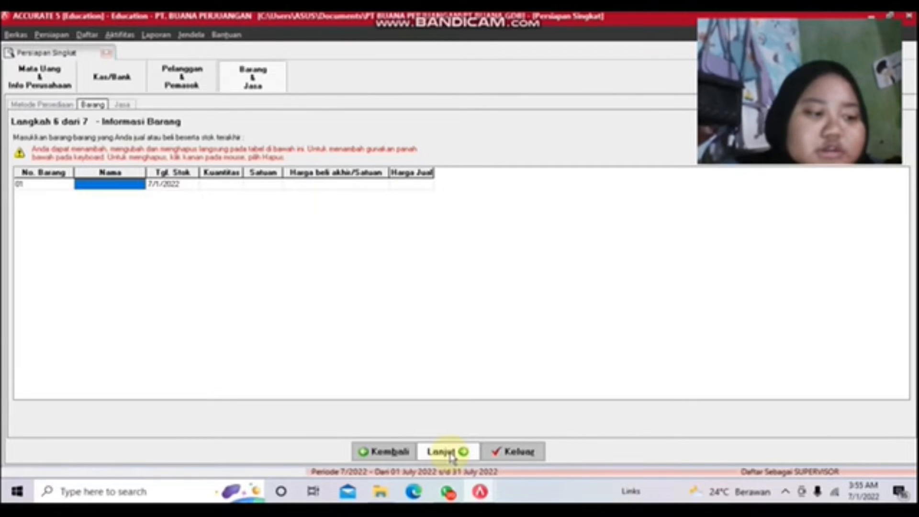
pyautogui.write('4')
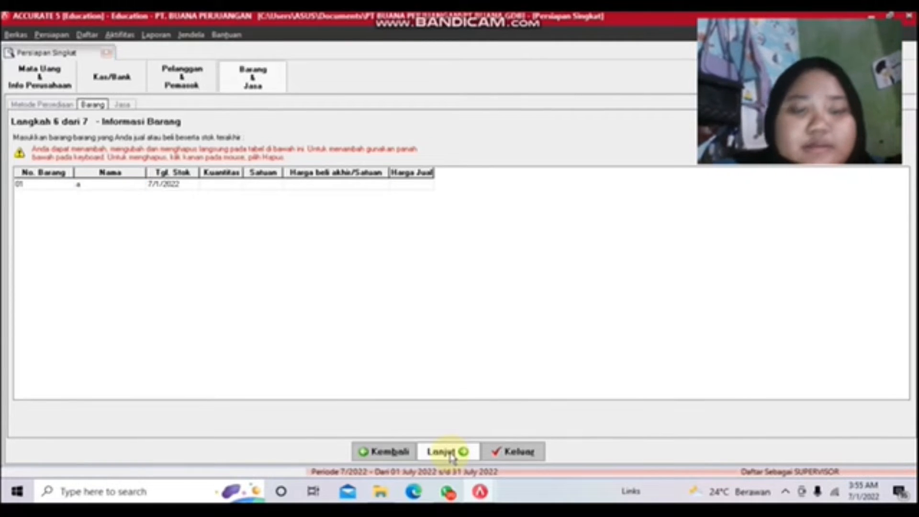
pyautogui.write('bi')
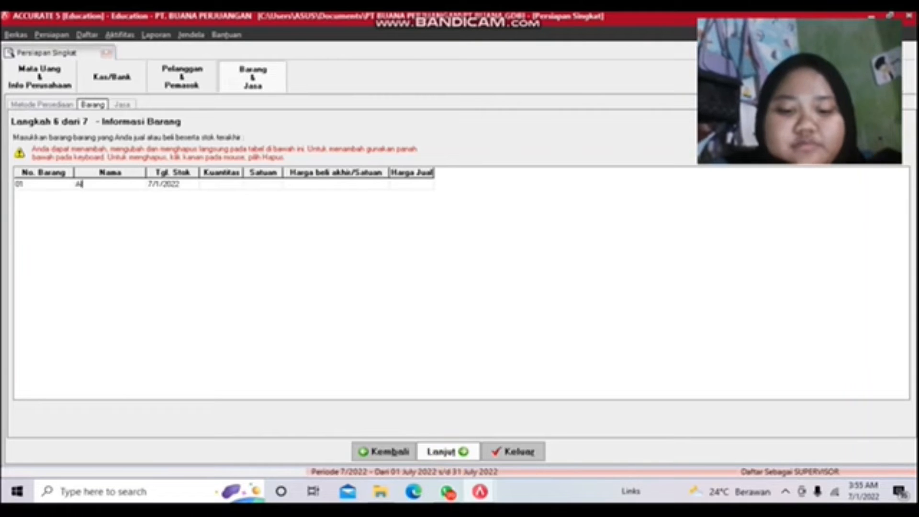
pyautogui.write('um')
pyautogui.press('Tab')
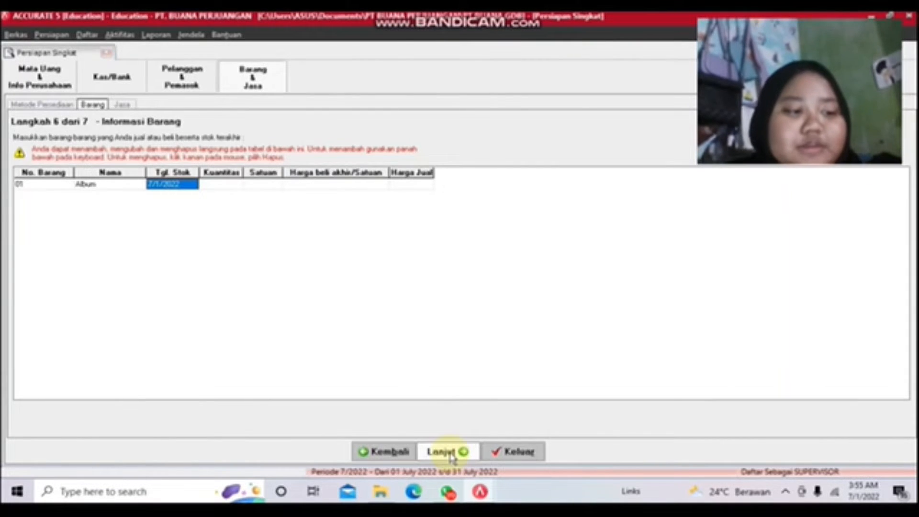
# Step: Set the Album item's stock date to 1 January 2021
pyautogui.click(190, 185)
pyautogui.click(193, 185)
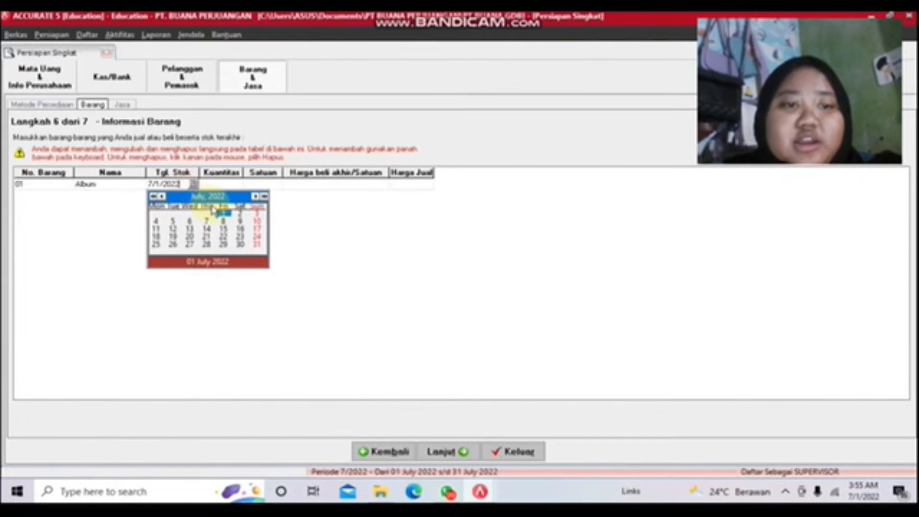
pyautogui.click(153, 196)
pyautogui.click(153, 197)
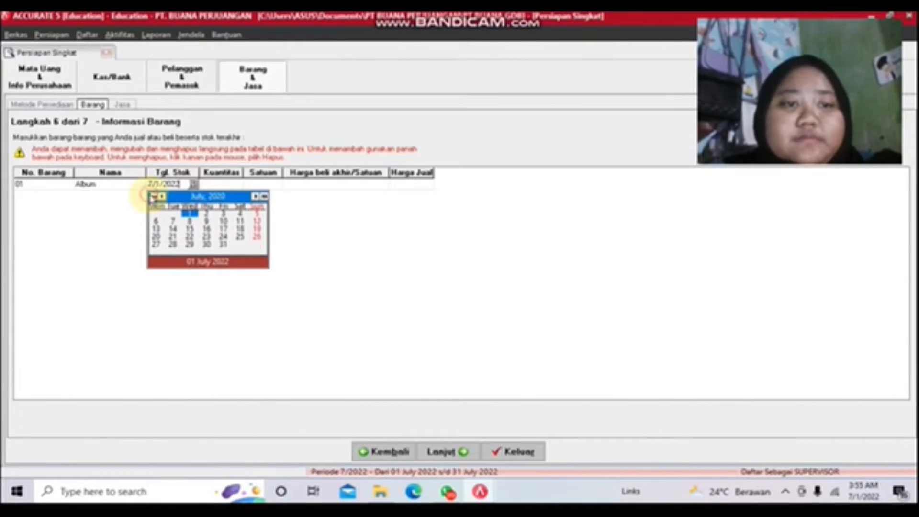
pyautogui.click(153, 196)
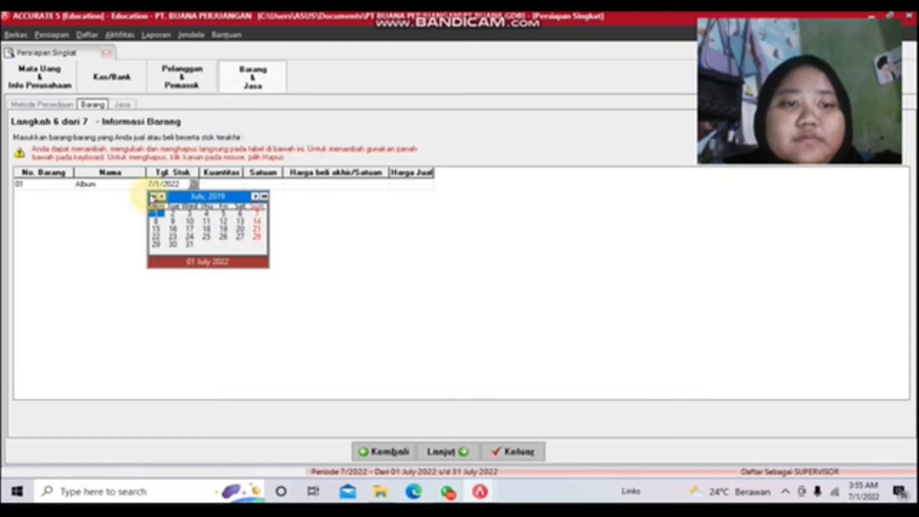
pyautogui.click(264, 196)
pyautogui.click(263, 196)
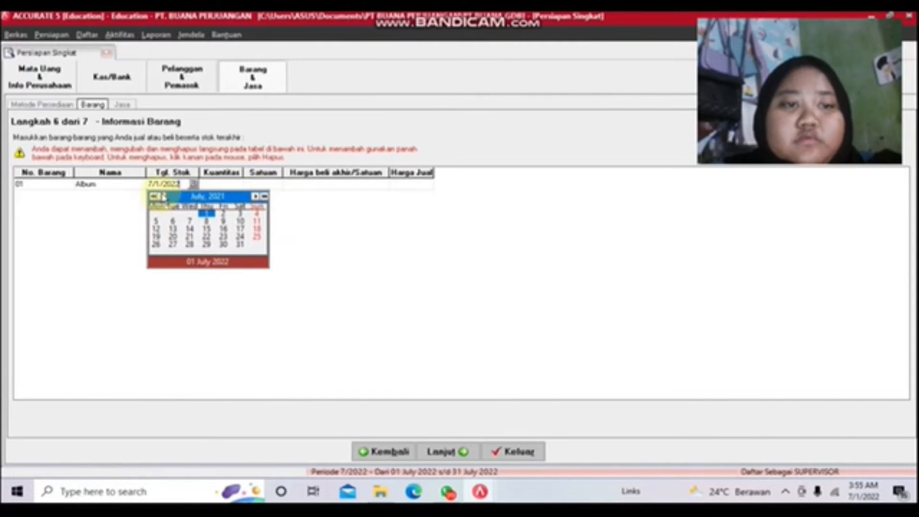
pyautogui.click(163, 196)
pyautogui.click(163, 196)
pyautogui.click(163, 196)
pyautogui.click(162, 196)
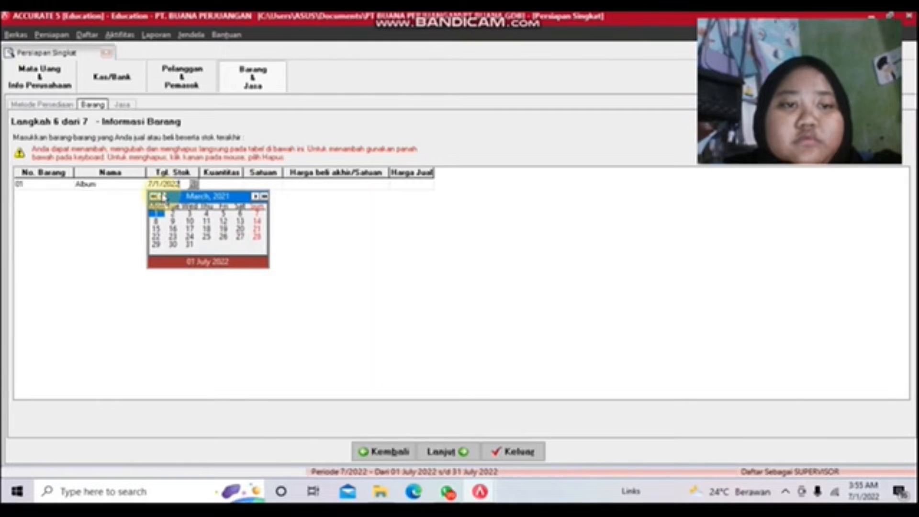
pyautogui.click(162, 197)
pyautogui.click(161, 197)
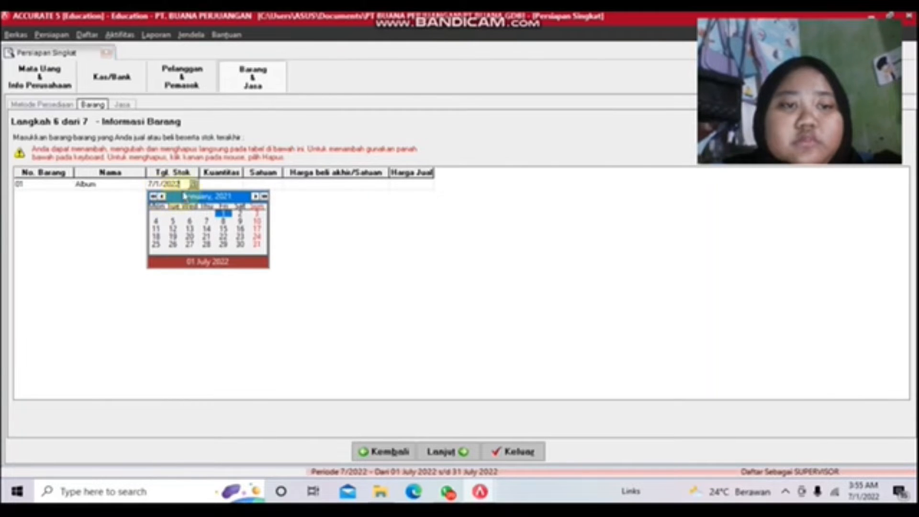
pyautogui.click(223, 215)
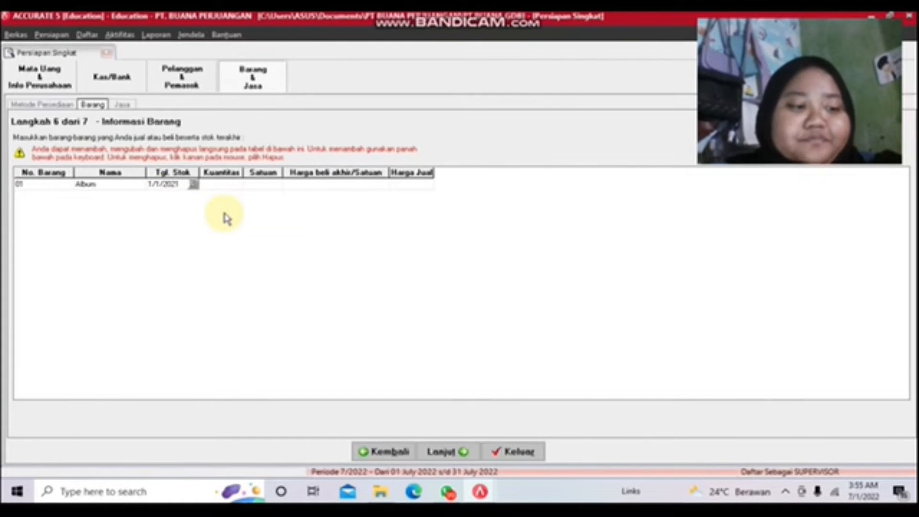
# Step: Enter a quantity of 250,000 pcs for the Album item
pyautogui.click(234, 184)
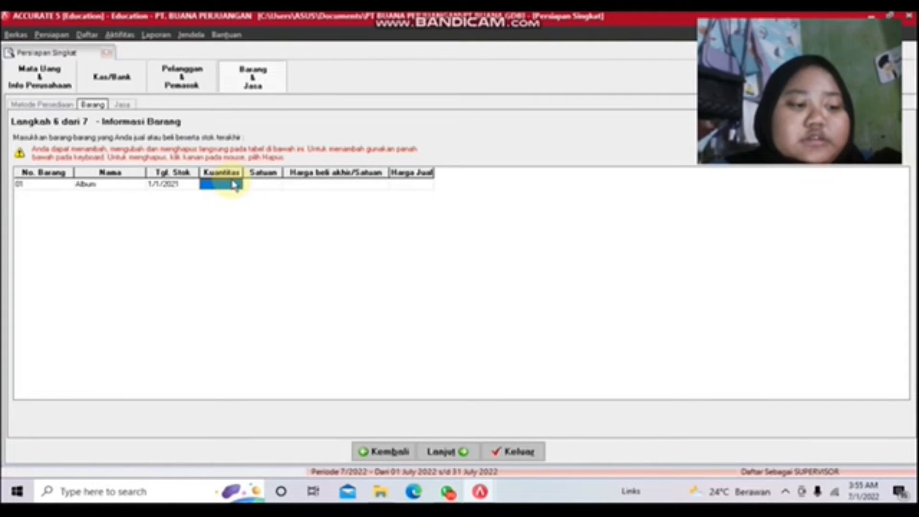
pyautogui.write('25')
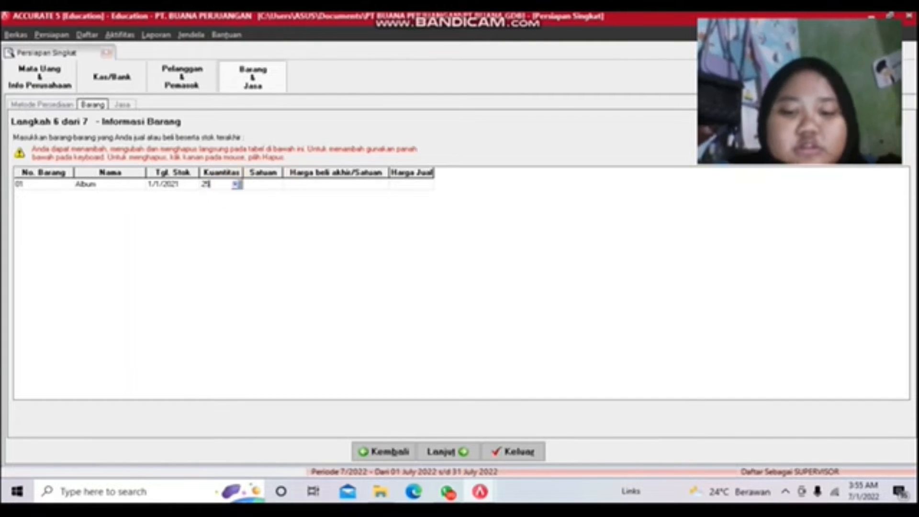
pyautogui.write('0000')
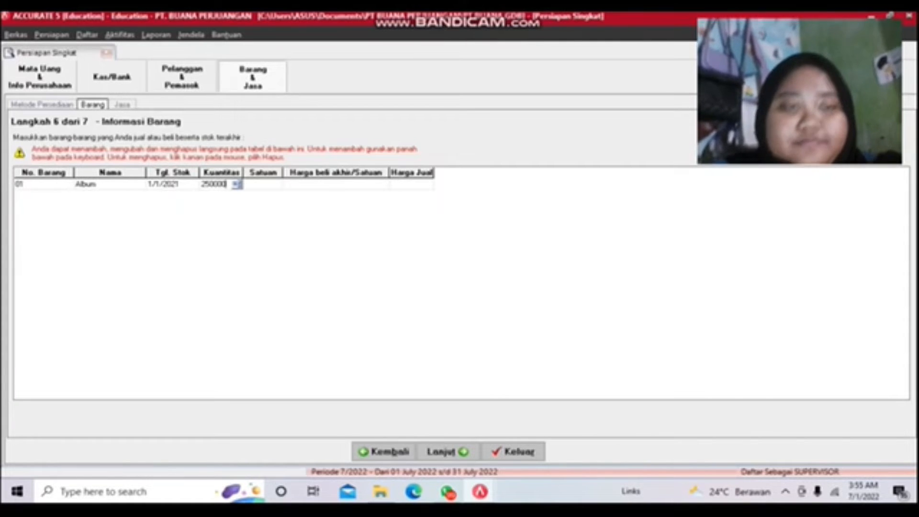
pyautogui.press('Return')
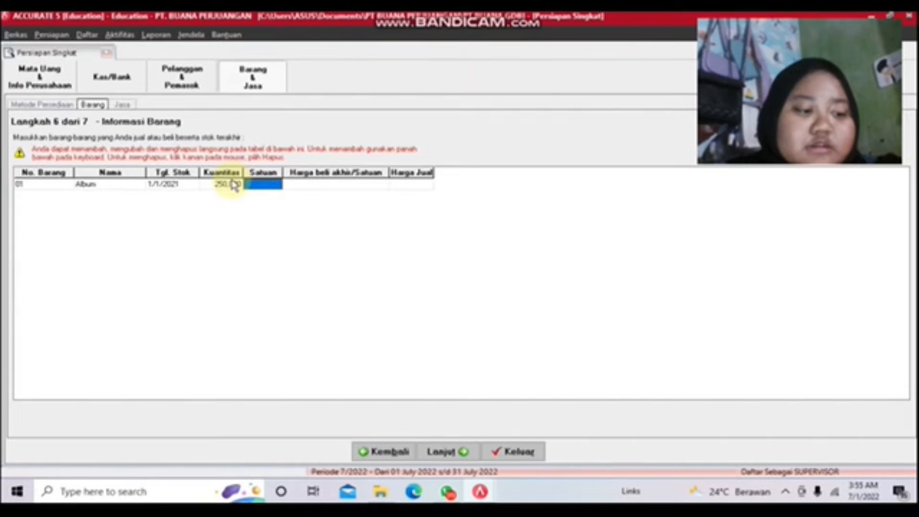
pyautogui.write('pcs')
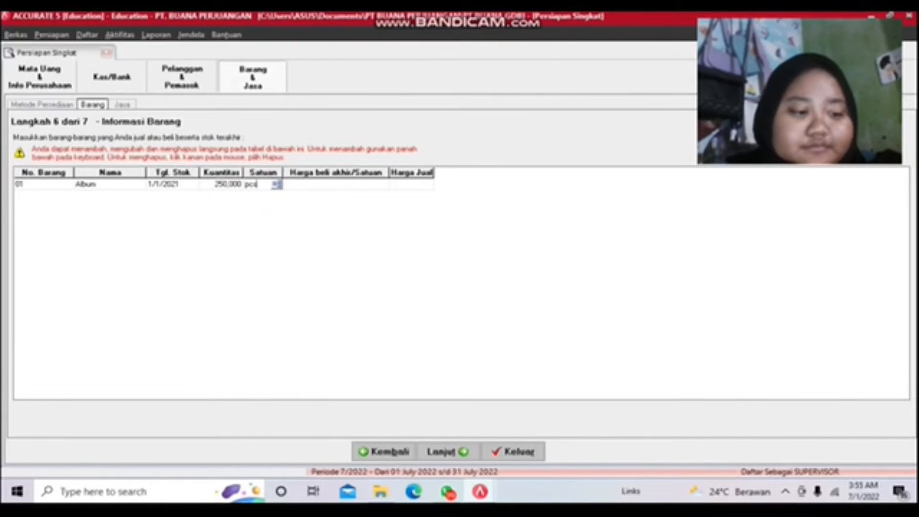
pyautogui.press('Return')
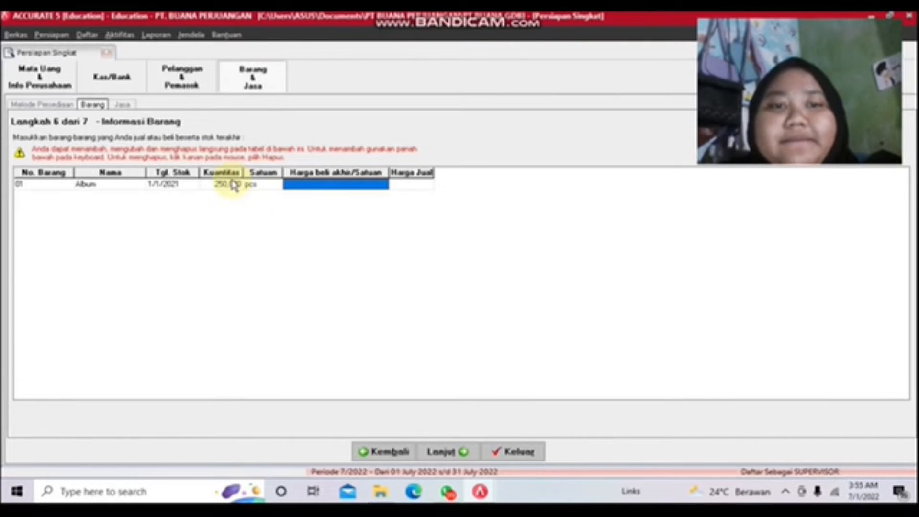
# Step: Set purchase price 30,000 and selling price 300,000, then delete the empty row 02
pyautogui.write('30000')
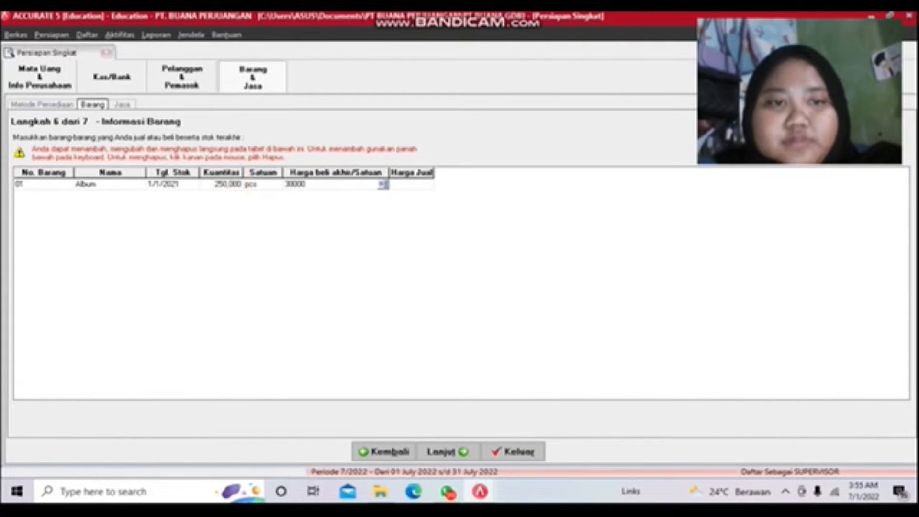
pyautogui.press('Tab')
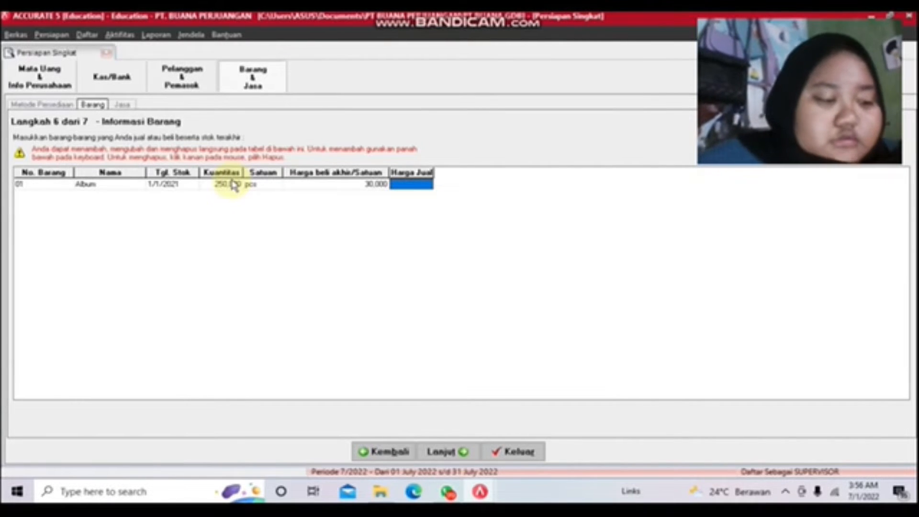
pyautogui.write('30000')
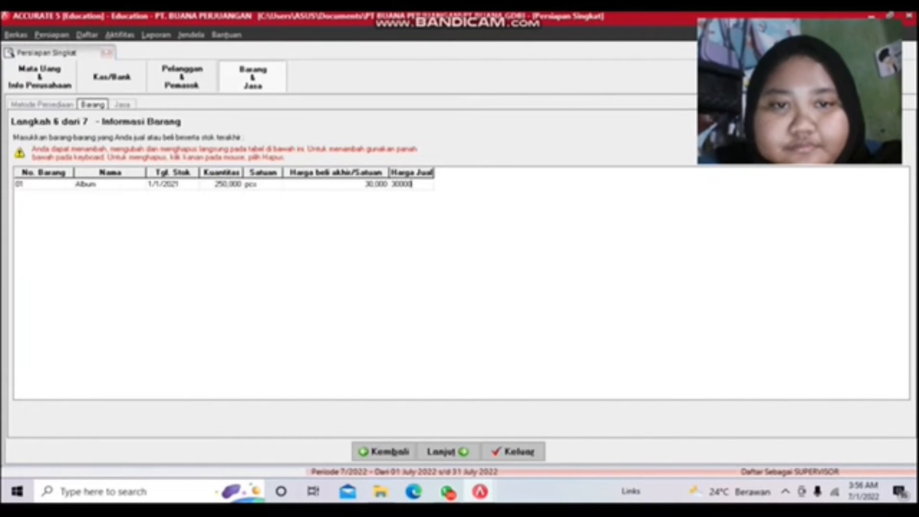
pyautogui.write('0')
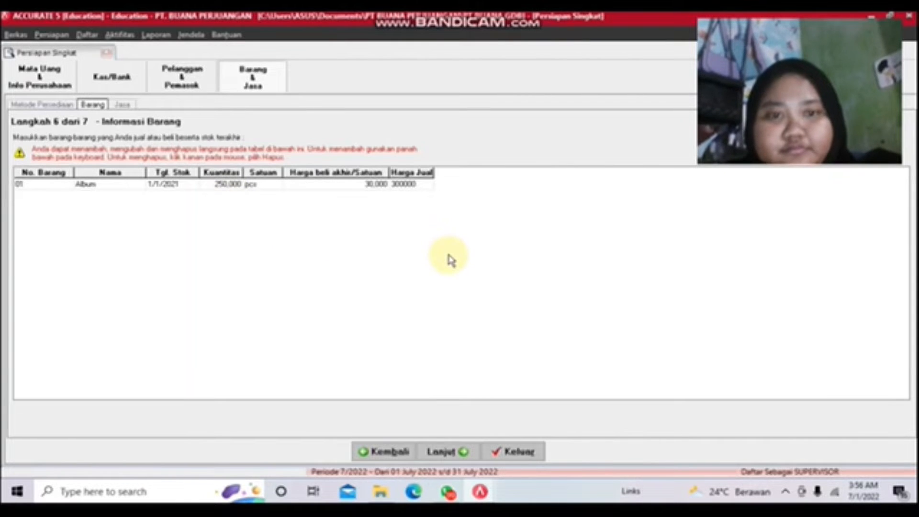
pyautogui.press('Down')
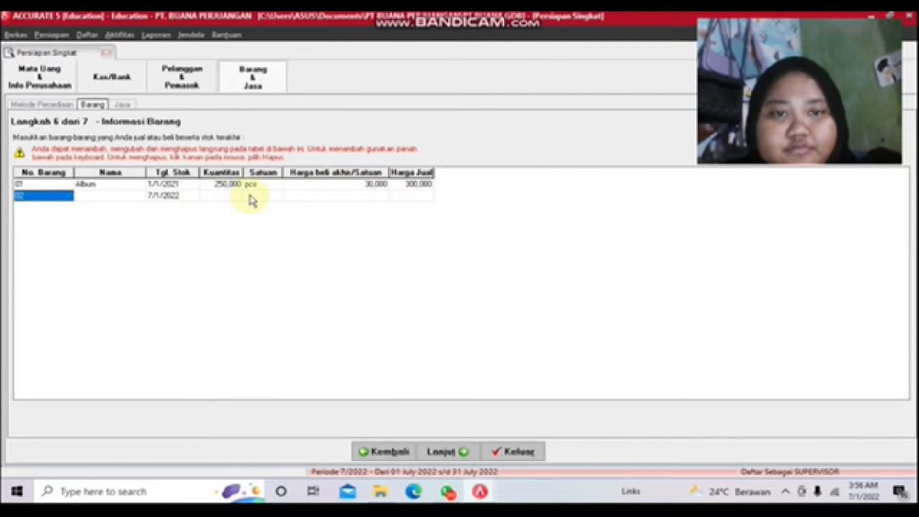
pyautogui.rightClick(65, 205)
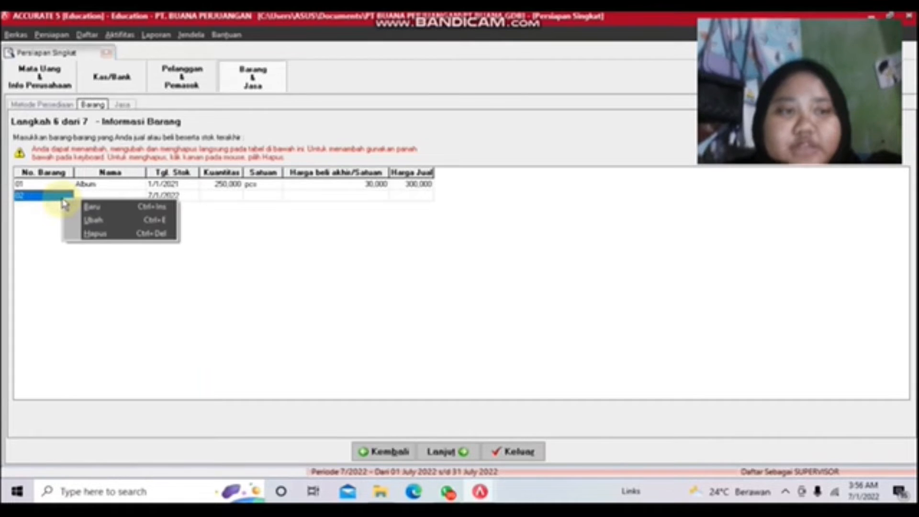
pyautogui.click(105, 234)
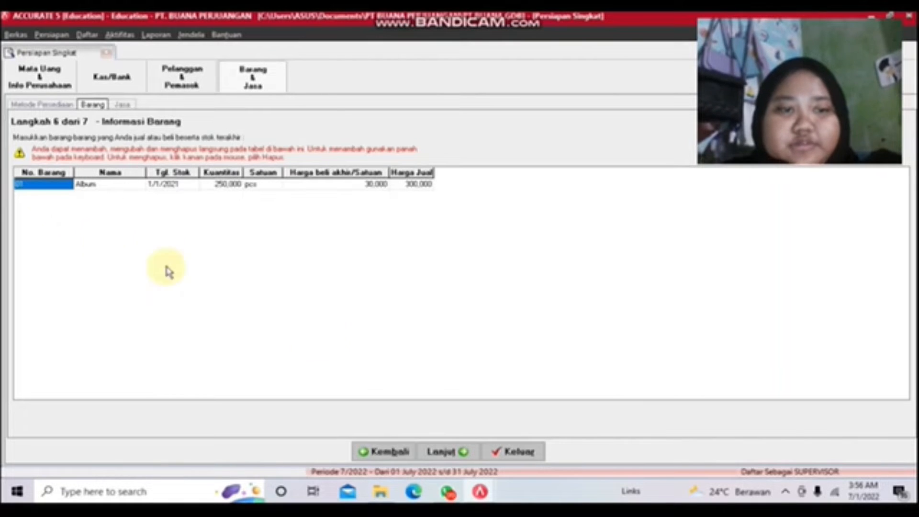
# Step: Skip the Informasi Jasa step and finish the wizard from its summary page
pyautogui.click(448, 452)
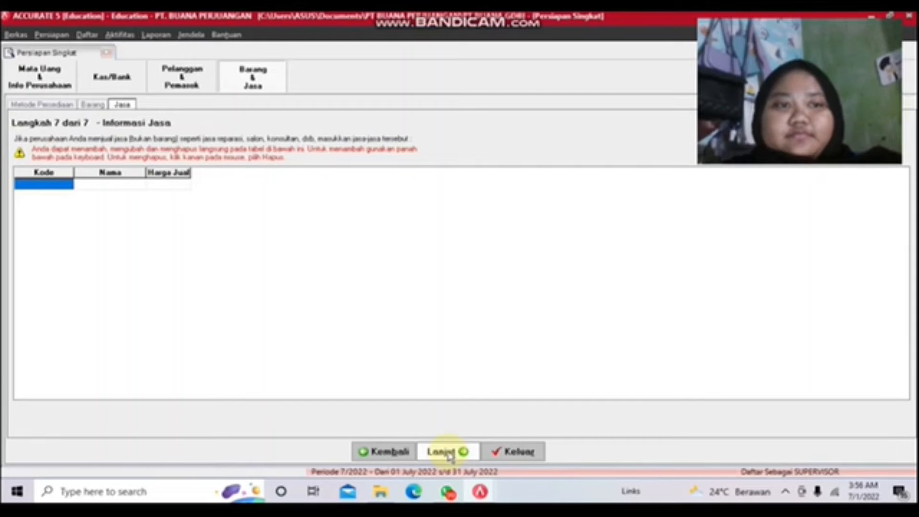
pyautogui.click(449, 453)
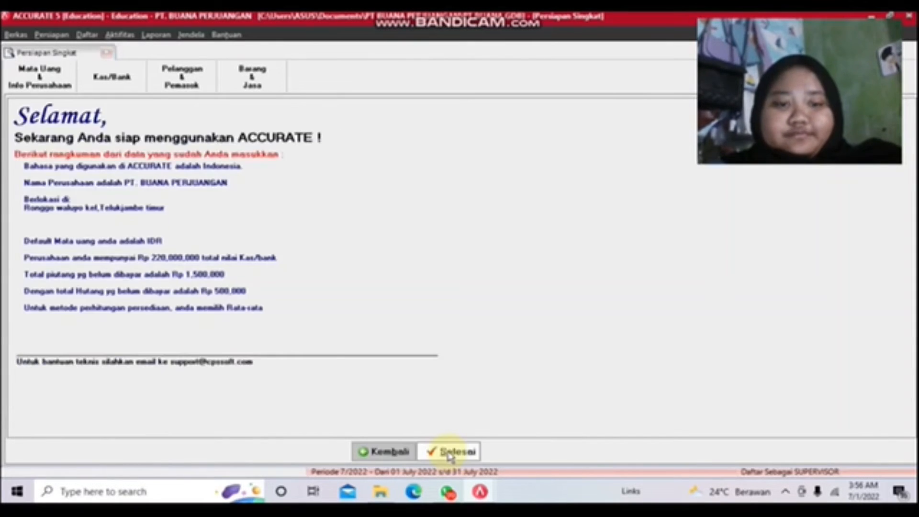
pyautogui.click(450, 451)
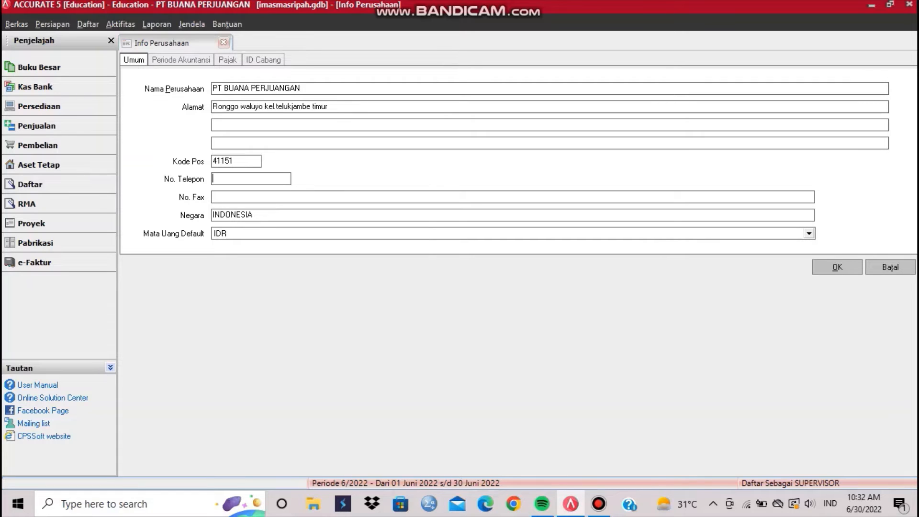
# Step: Enter the company phone number, then move past Periode Akuntansi to the Pajak tab
pyautogui.write('081234567891')
pyautogui.hotkey('ctrl', 'Tab')
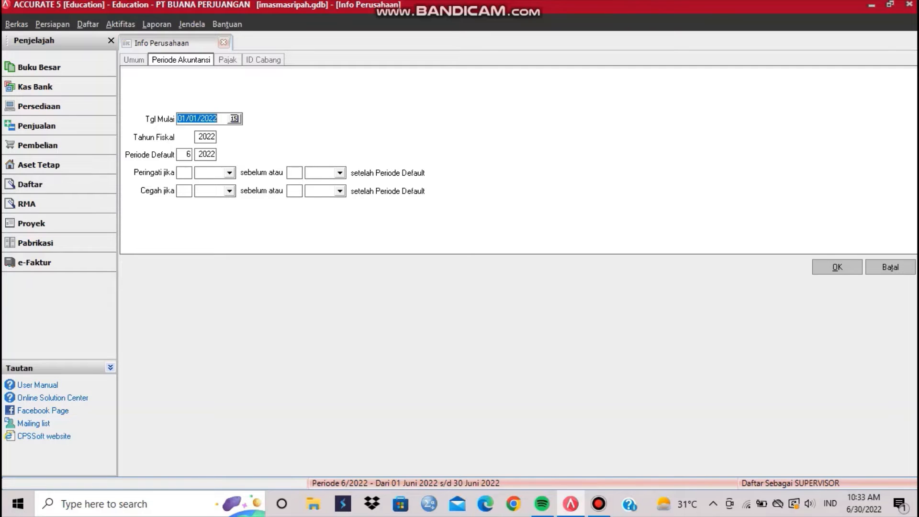
pyautogui.hotkey('ctrl', 'Tab')
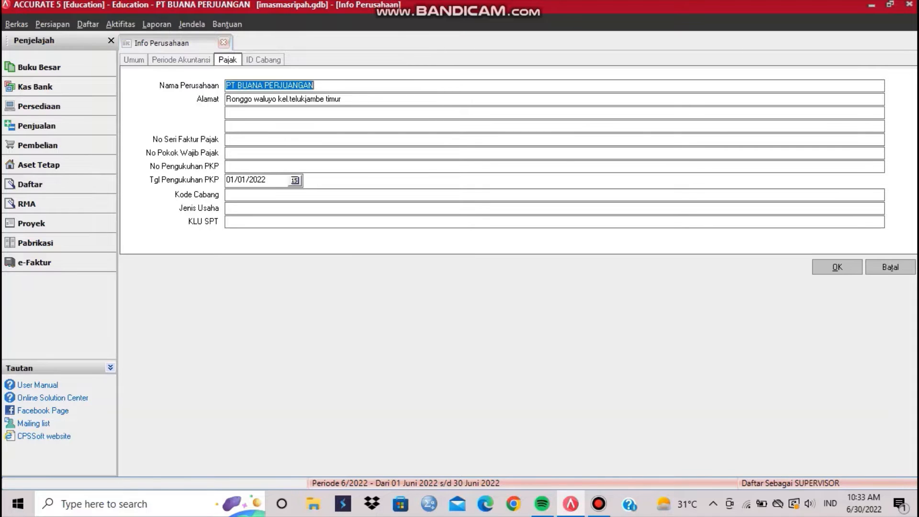
# Step: Enter the PKP confirmation number and keep 01/01/2022 as its confirmation date
pyautogui.click(227, 166)
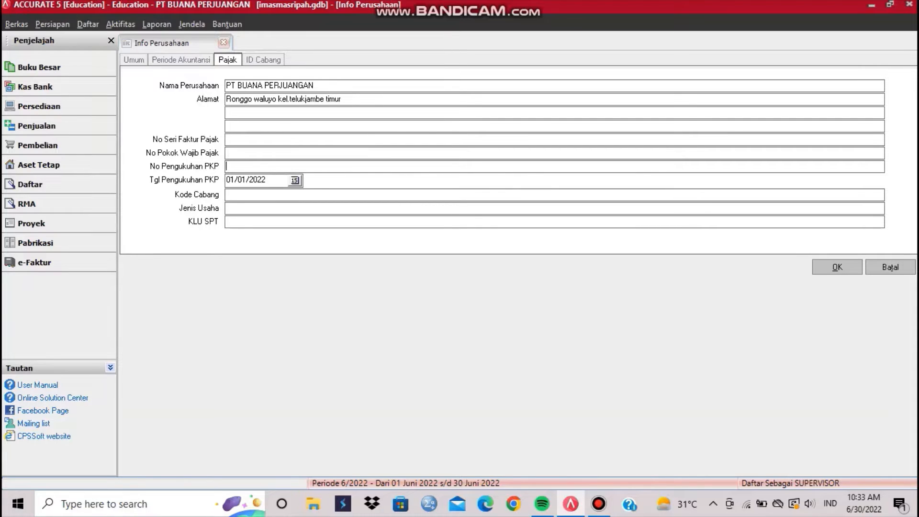
pyautogui.write('654321')
pyautogui.click(294, 181)
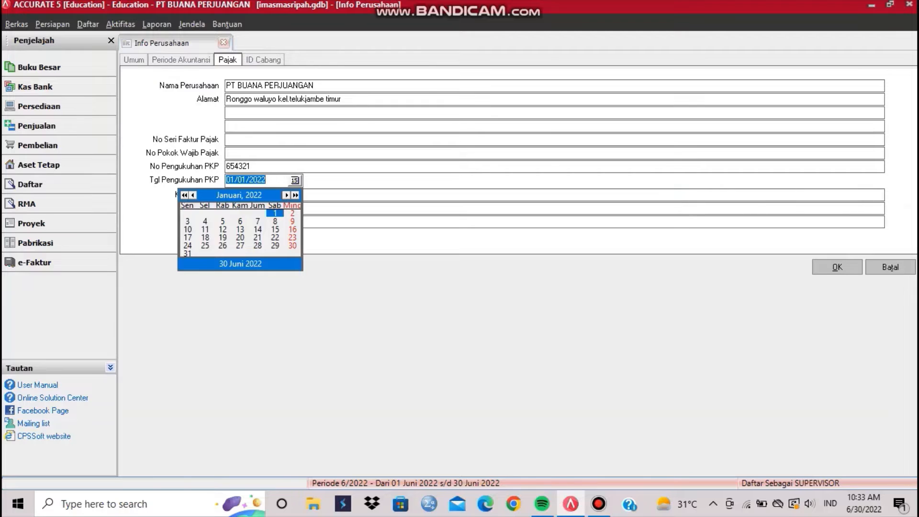
pyautogui.click(344, 195)
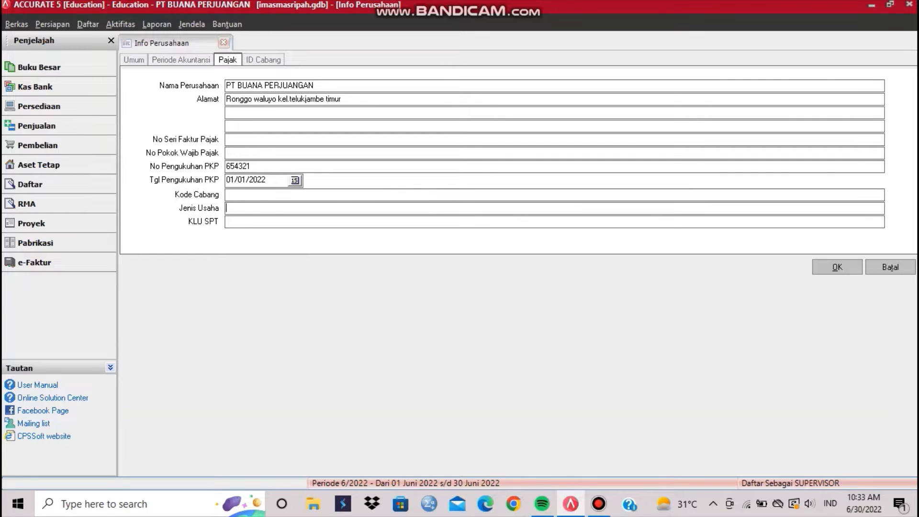
# Step: Set business type MAKELAR PENJUALAN ALBUM and KLU SPT 1234, and type the taxpayer number
pyautogui.write('MAKELAR PENJUALAN AL')
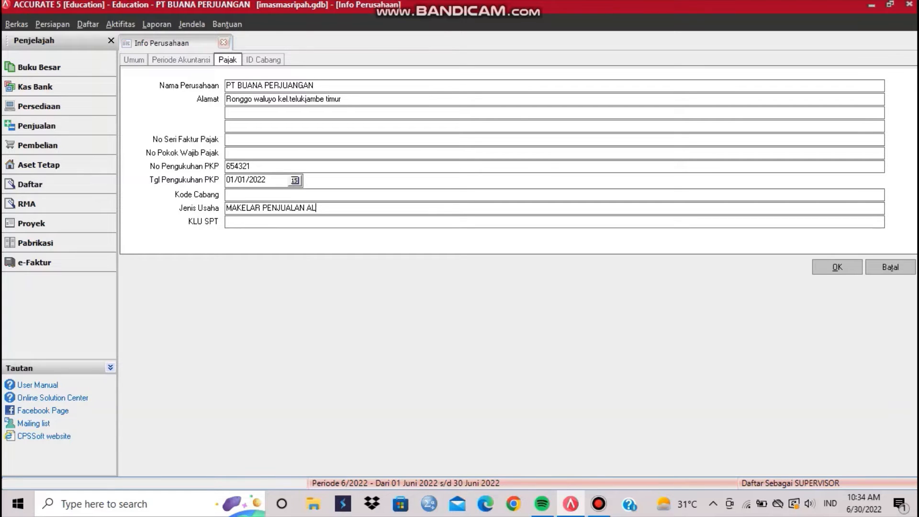
pyautogui.write('BU.')
pyautogui.press('BackSpace')
pyautogui.write('M')
pyautogui.click(227, 221)
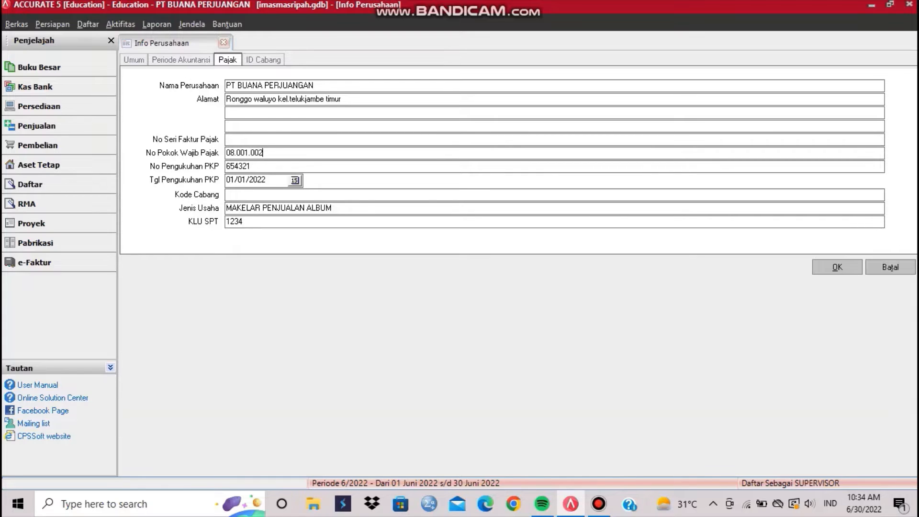
# Step: Review the ID Cabang, Pajak, Periode Akuntansi and Umum tabs, then save the company info
pyautogui.click(263, 60)
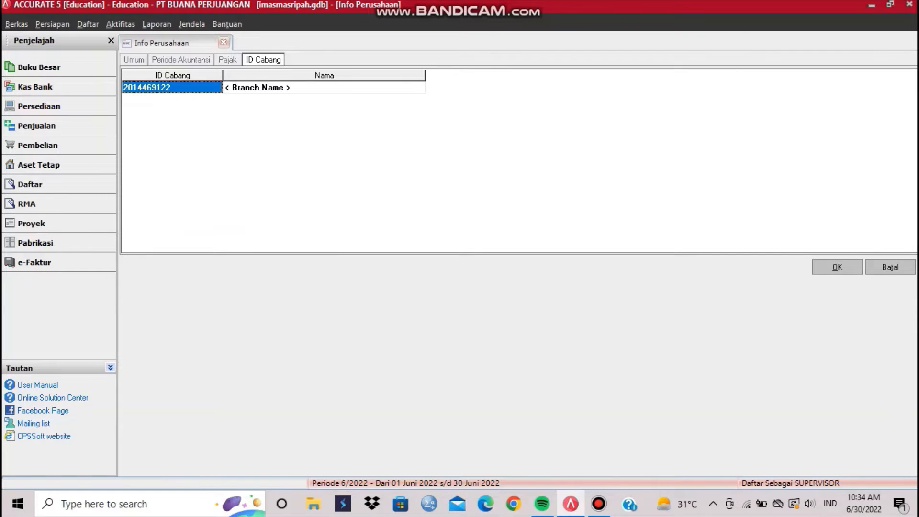
pyautogui.click(228, 60)
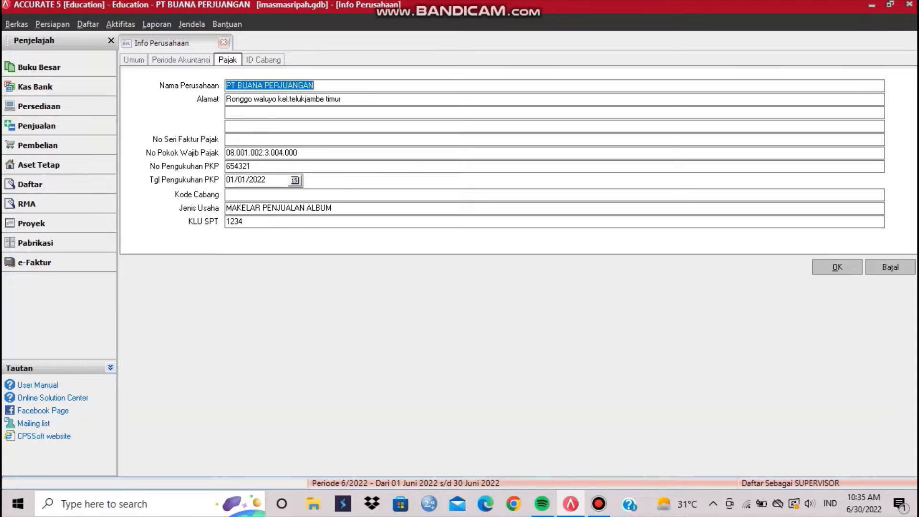
pyautogui.click(180, 59)
pyautogui.click(134, 59)
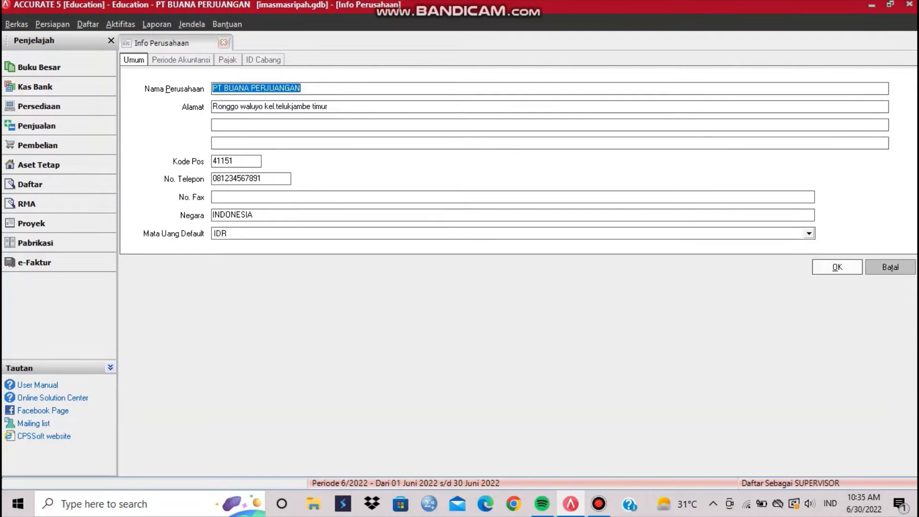
pyautogui.click(837, 267)
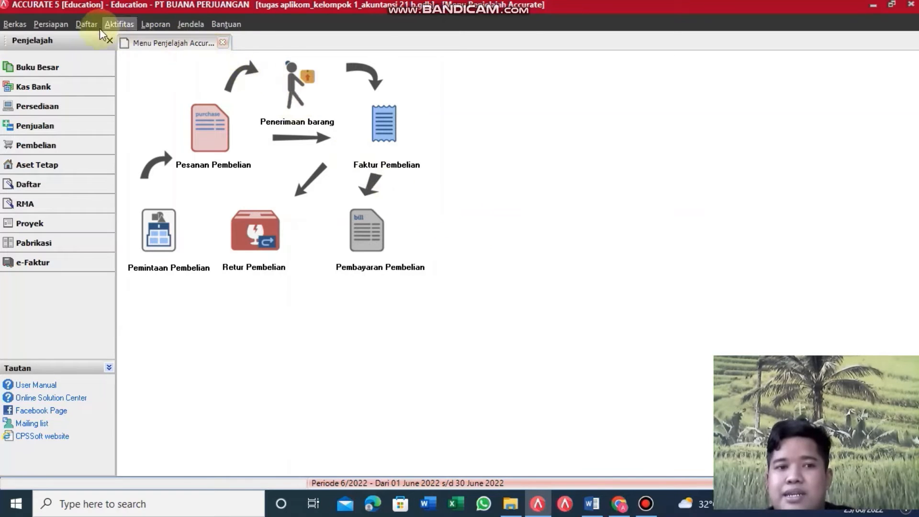
# Step: Open Daftar > Pelanggan to list customers pt jaya raya and pt maju jaya
pyautogui.click(86, 24)
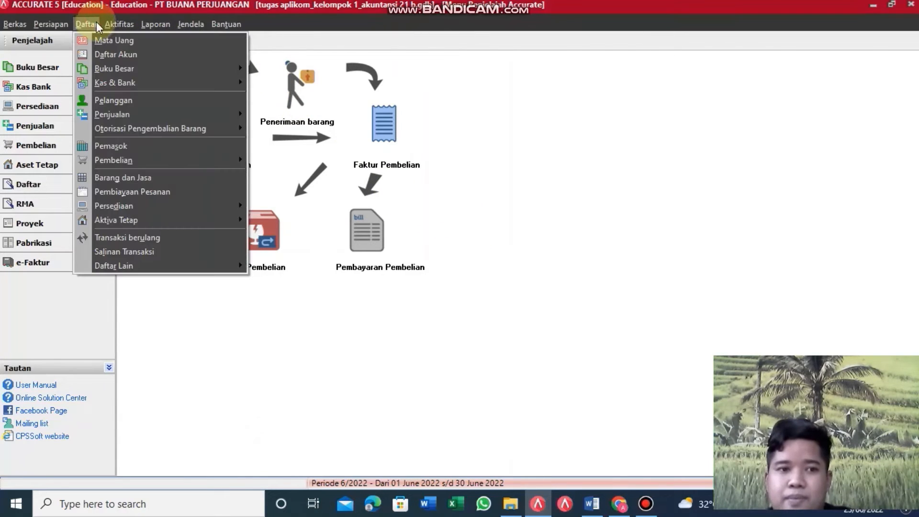
pyautogui.click(113, 102)
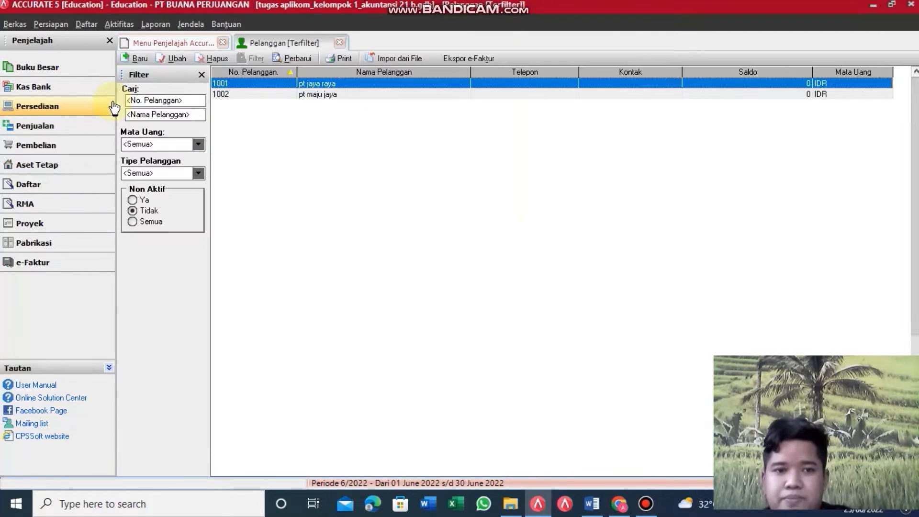
# Step: Open customer 1001 pt jaya raya, set Pajak 1 to pajak pertambahan nilai, and save
pyautogui.click(280, 83)
pyautogui.doubleClick(280, 83)
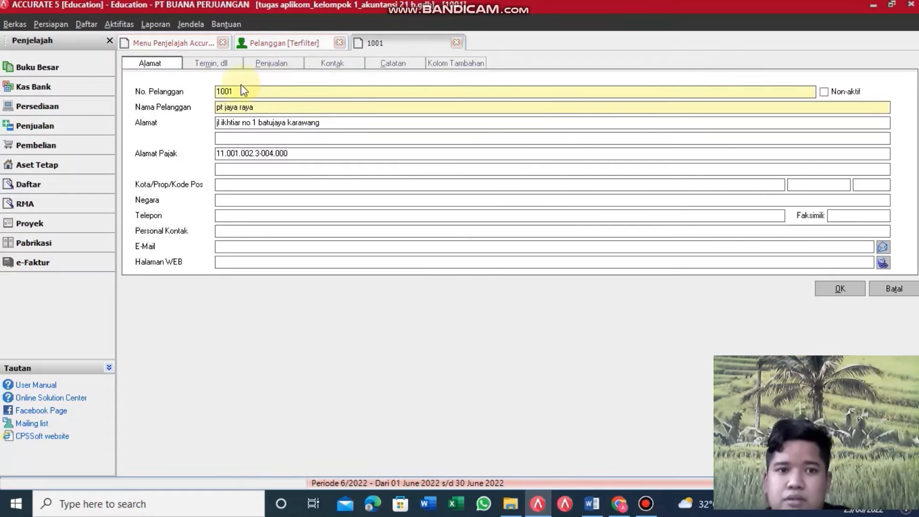
pyautogui.click(242, 91)
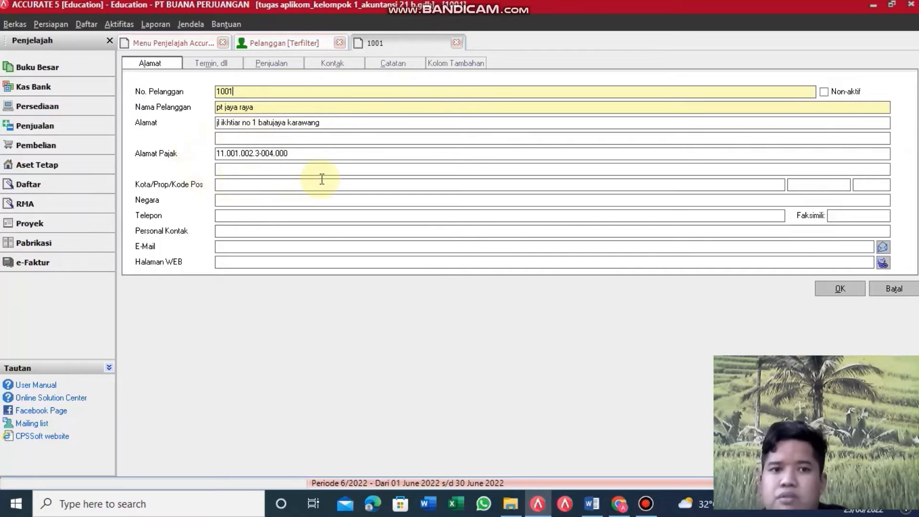
pyautogui.click(216, 65)
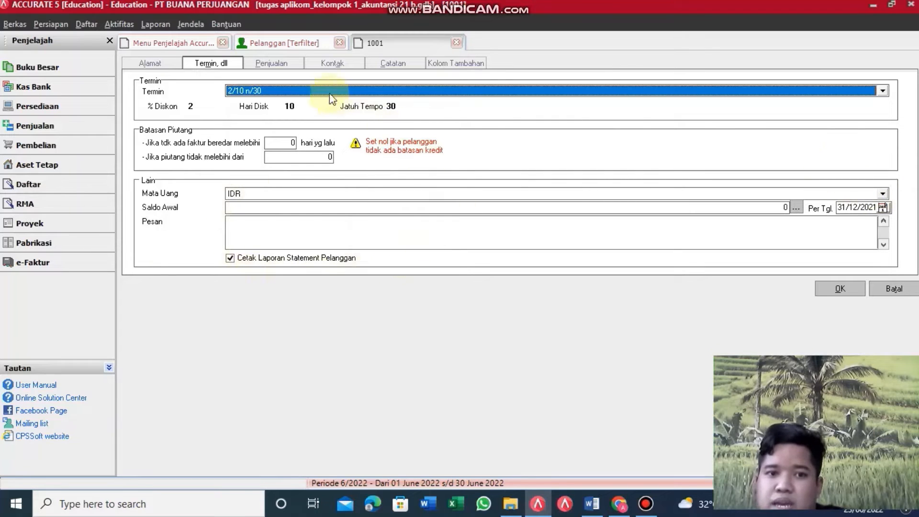
pyautogui.click(282, 66)
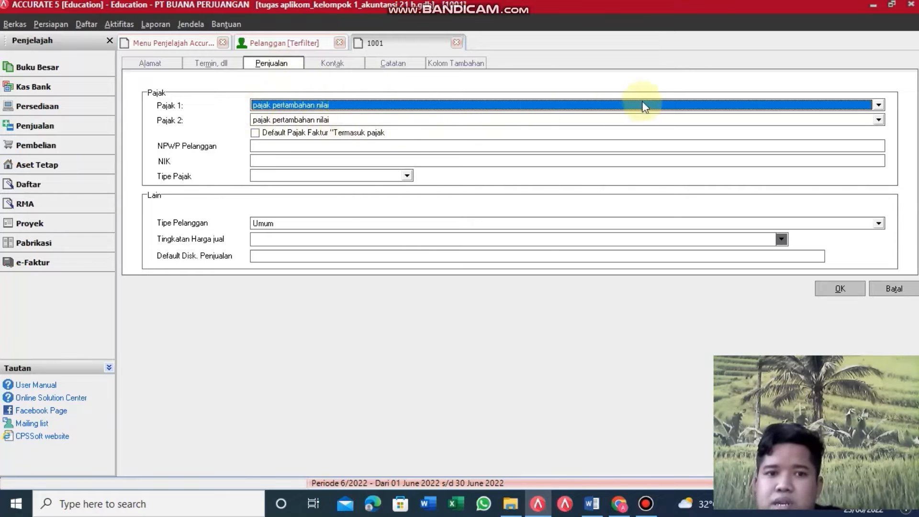
pyautogui.click(878, 105)
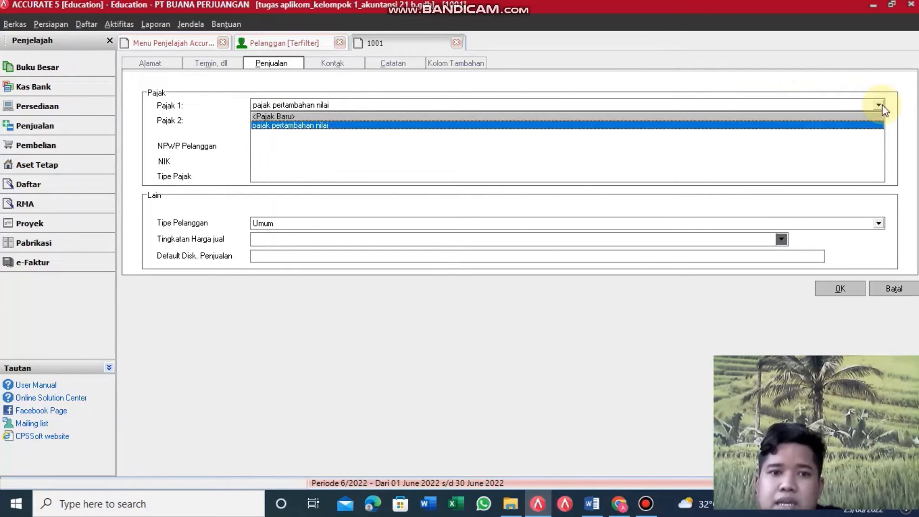
pyautogui.click(880, 106)
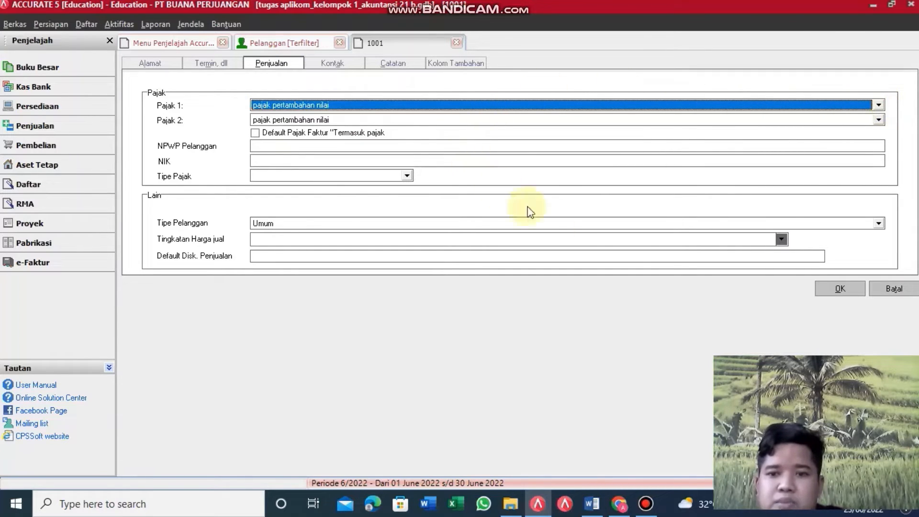
pyautogui.click(840, 292)
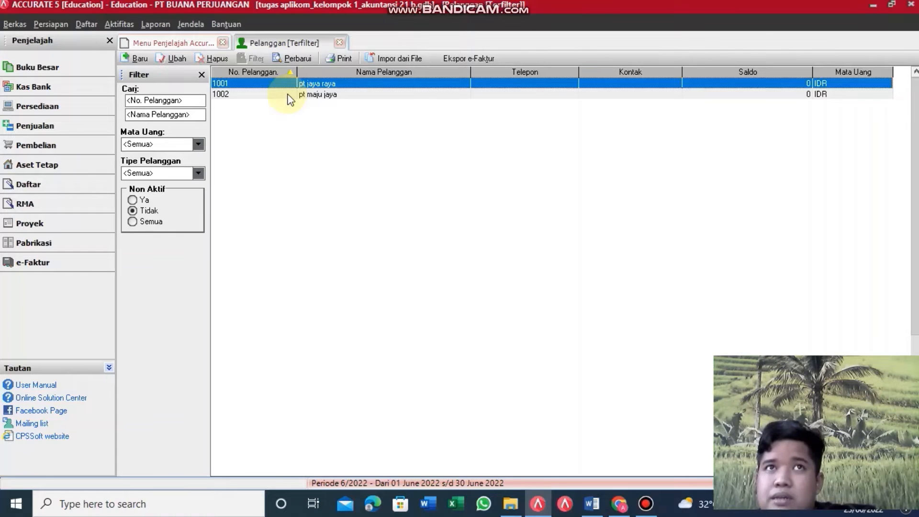
# Step: Open customer 1002 pt maju jaya, check its 2/10 n/30 terms and VAT, and save
pyautogui.doubleClick(288, 94)
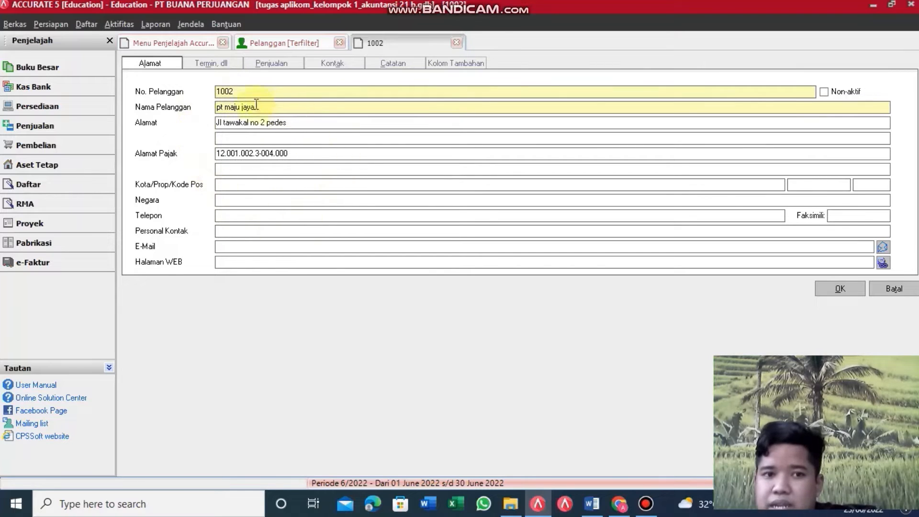
pyautogui.click(216, 65)
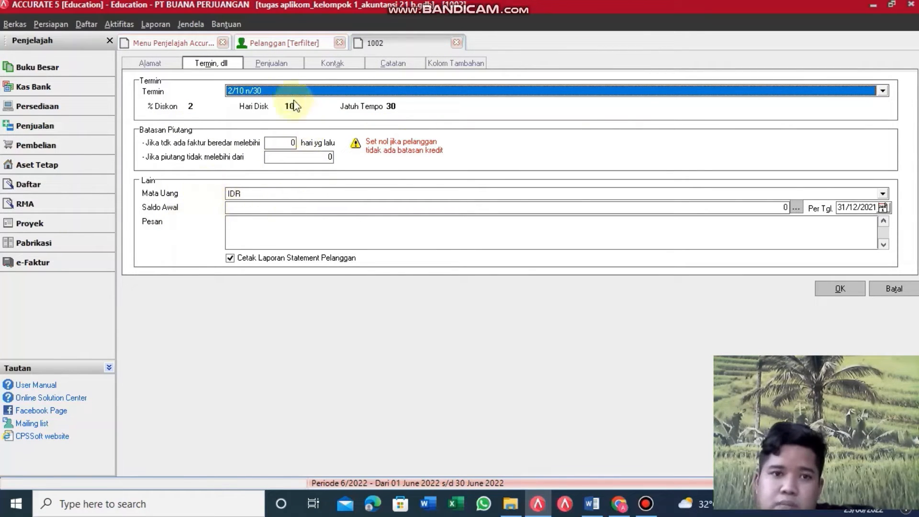
pyautogui.click(298, 64)
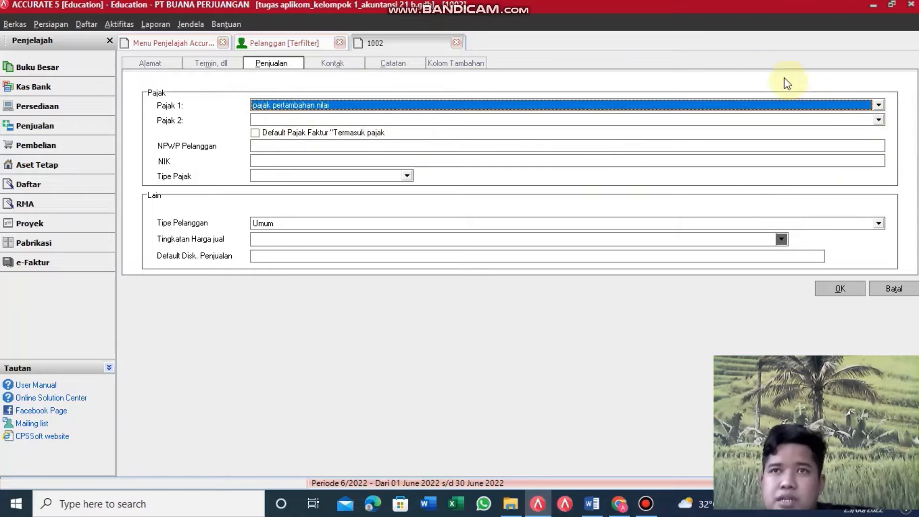
pyautogui.click(832, 289)
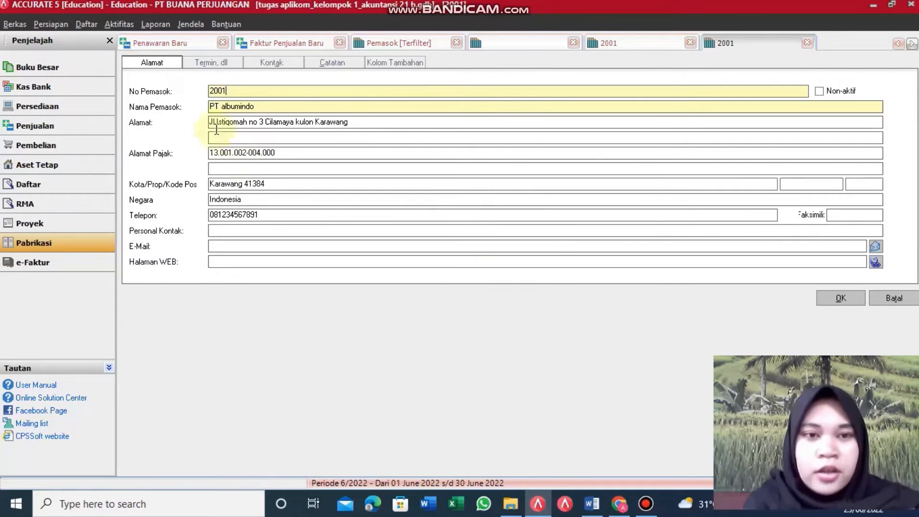
# Step: Review supplier 2001 PT albumindo's name, address and tax address, then open the Daftar menu
pyautogui.click(263, 109)
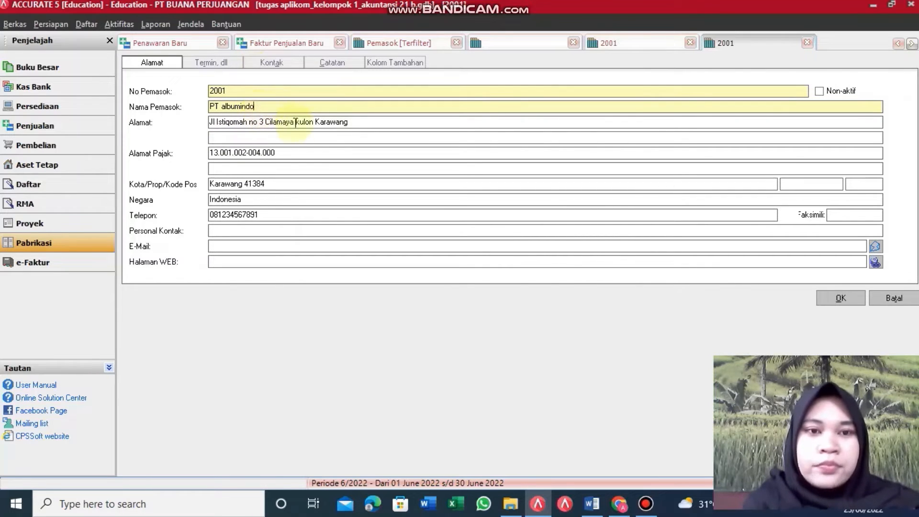
pyautogui.click(376, 119)
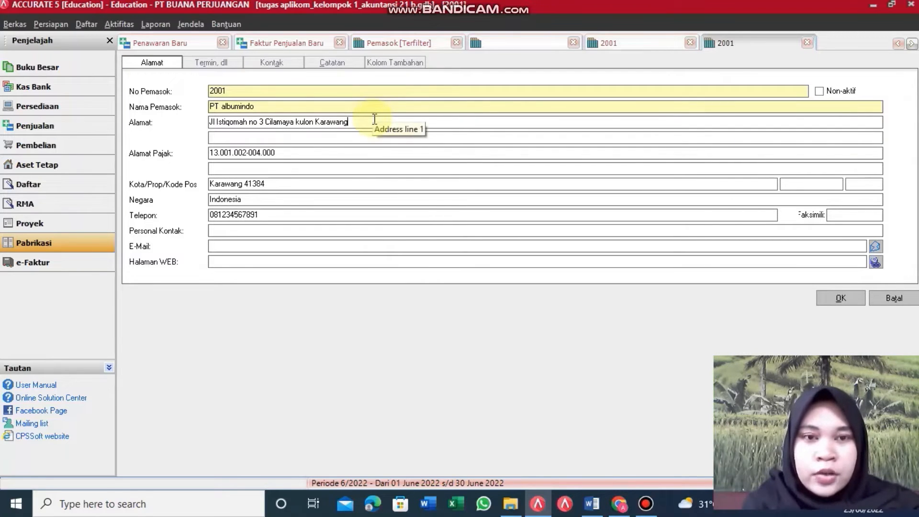
pyautogui.click(335, 156)
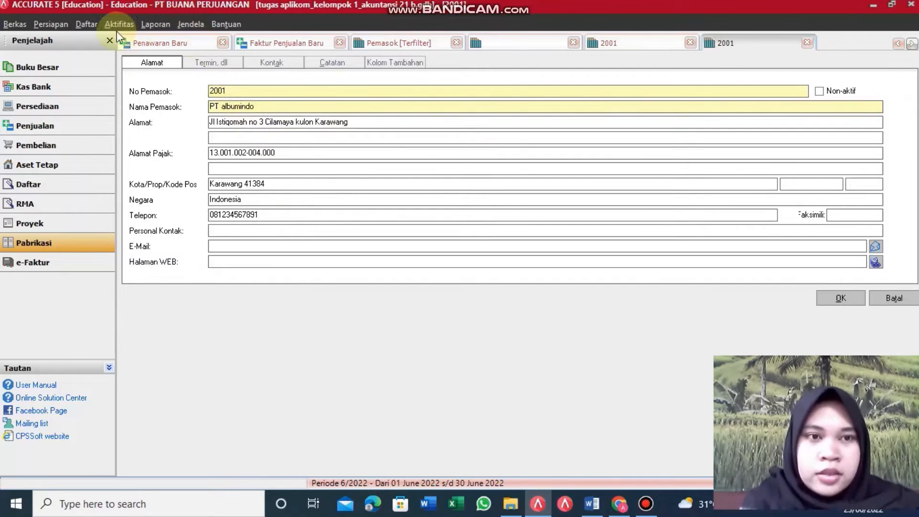
pyautogui.click(85, 24)
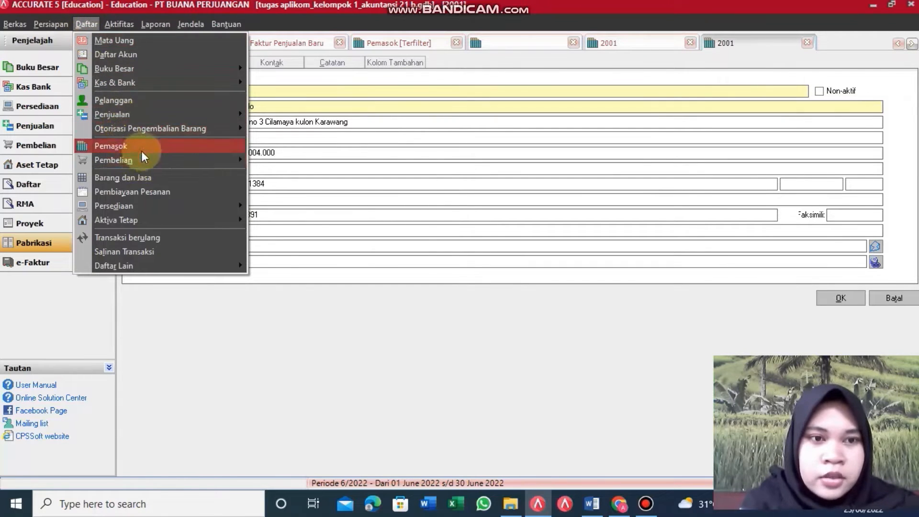
# Step: Open supplier 2002 PT hybe from the Pemasok list, review its address, and save it
pyautogui.click(142, 148)
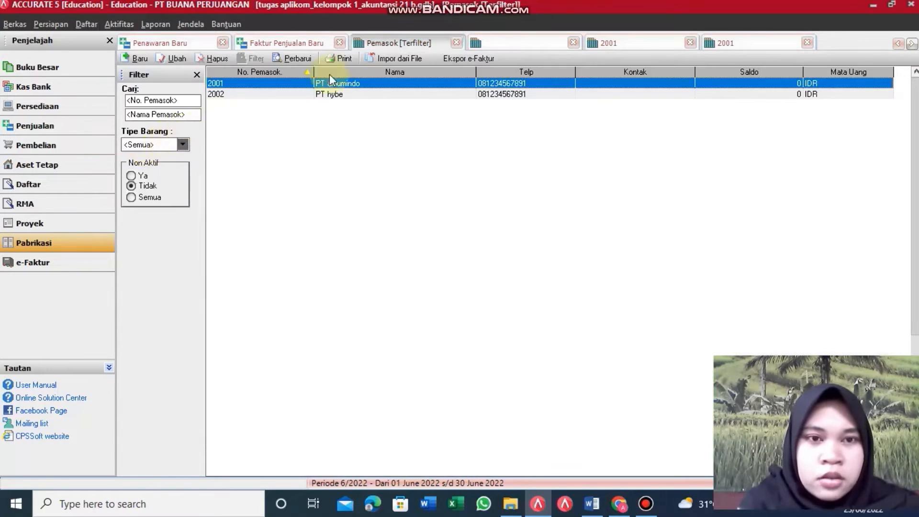
pyautogui.click(307, 96)
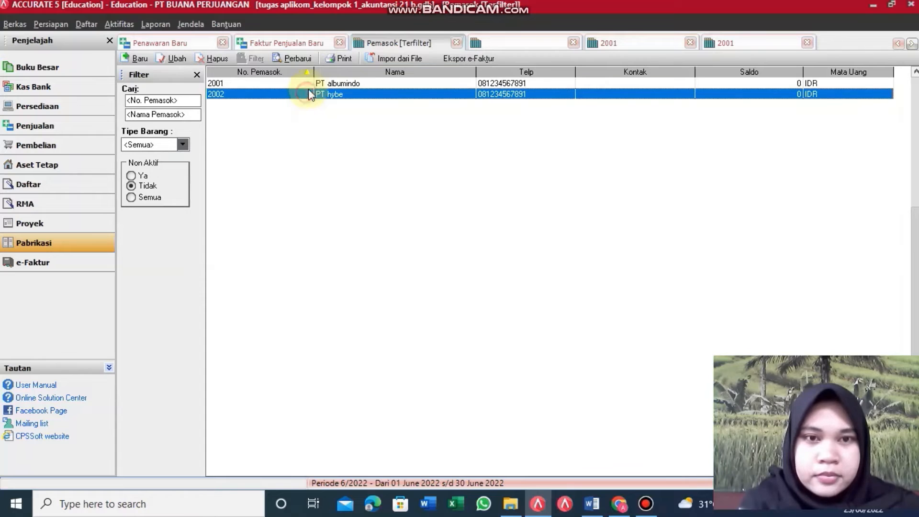
pyautogui.doubleClick(351, 94)
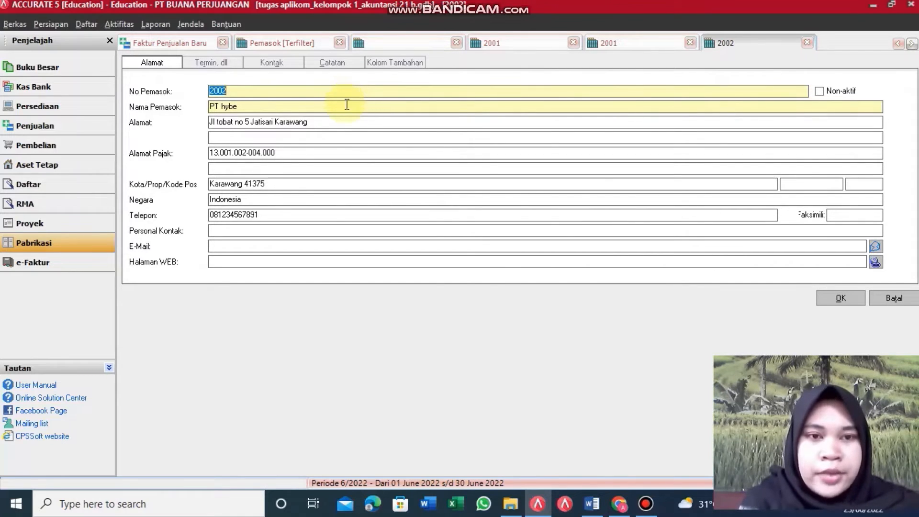
pyautogui.click(360, 120)
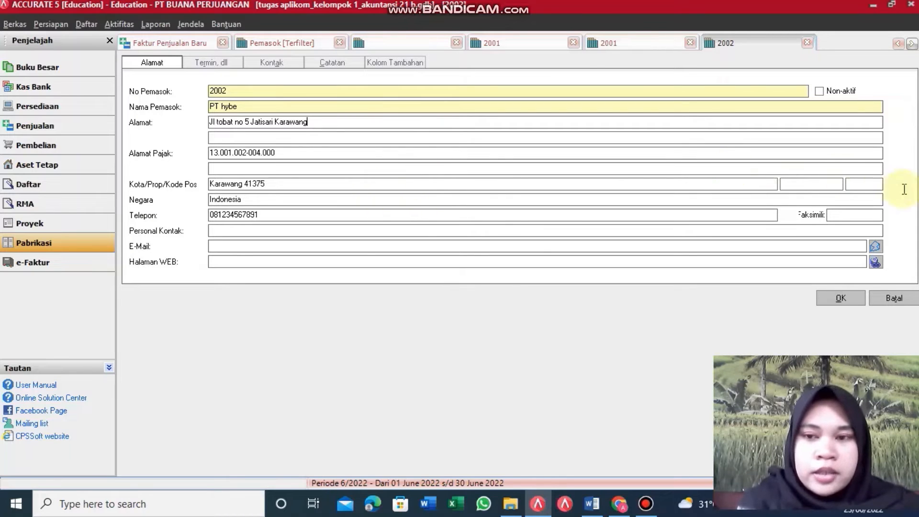
pyautogui.click(834, 293)
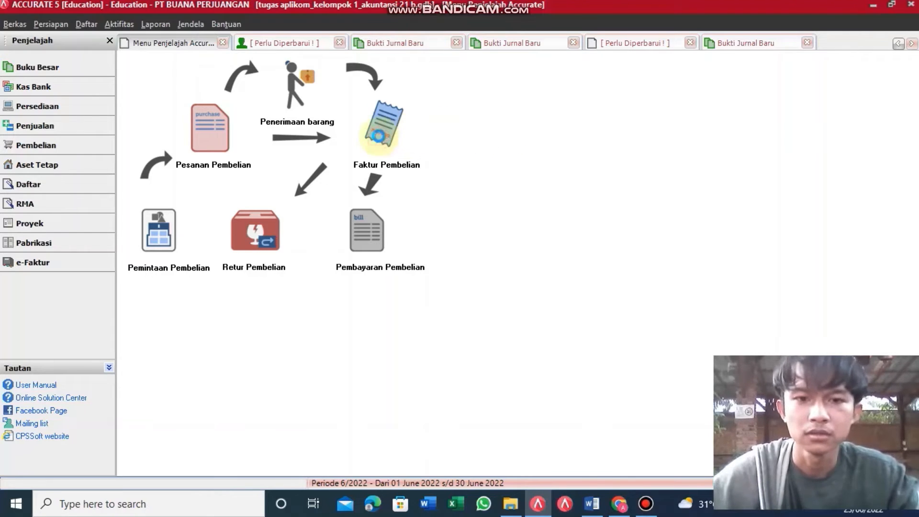
# Step: Step back from a new purchase invoice to pb001 and reselect PT albumindo as vendor
pyautogui.click(380, 137)
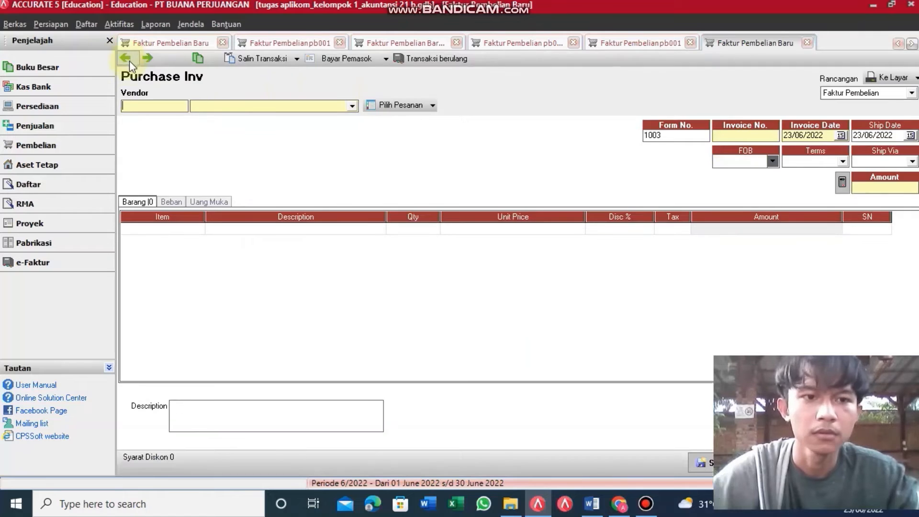
pyautogui.click(128, 60)
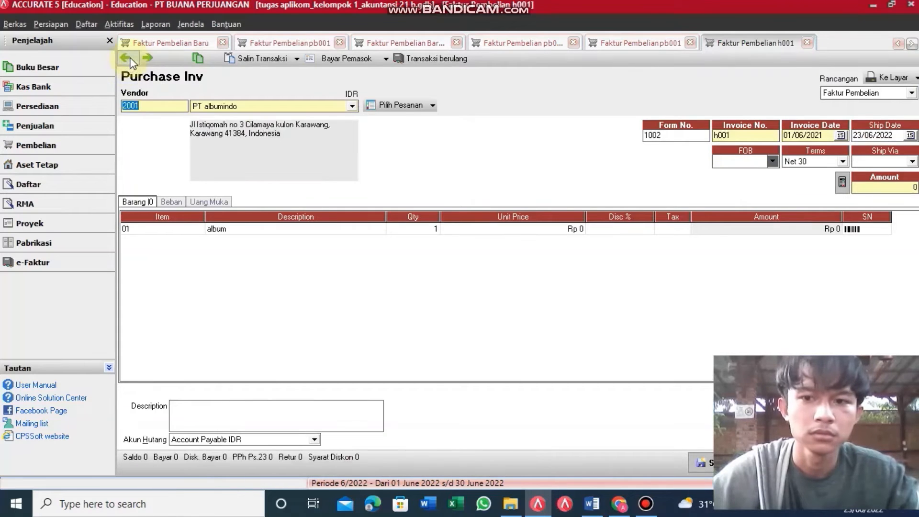
pyautogui.click(129, 59)
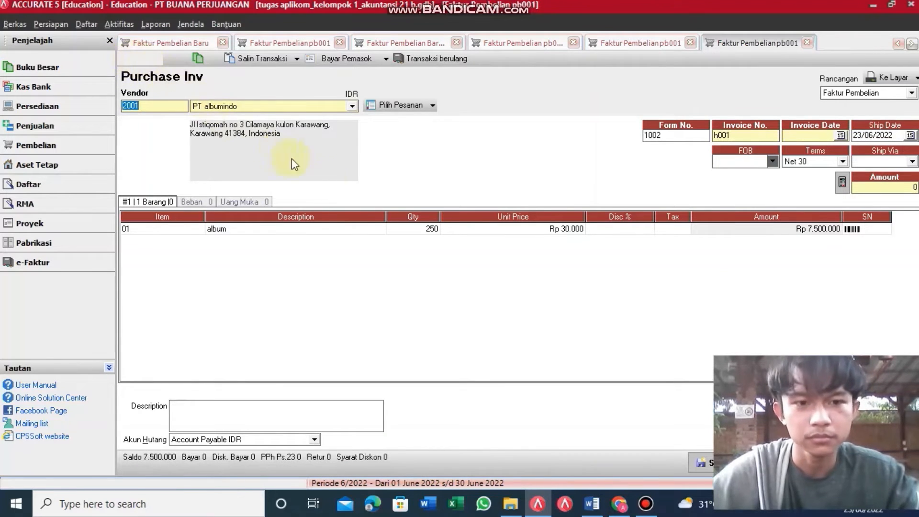
pyautogui.click(351, 105)
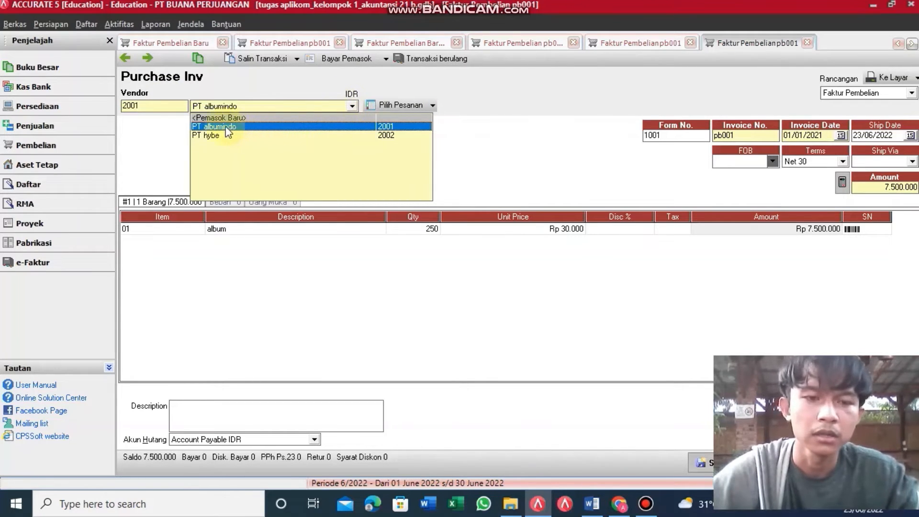
pyautogui.click(259, 127)
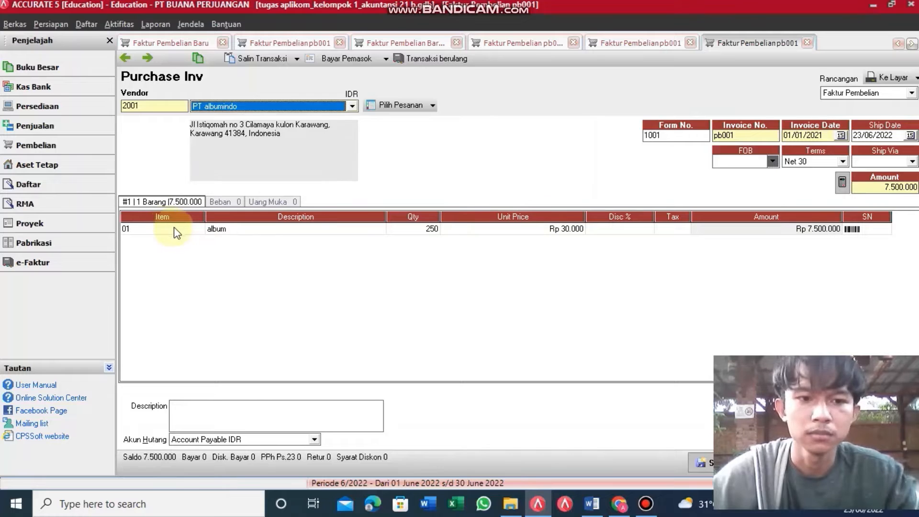
# Step: Add item 01 album with quantity 250 at Rp 30.000, giving a line amount of Rp 7.500.000
pyautogui.click(196, 229)
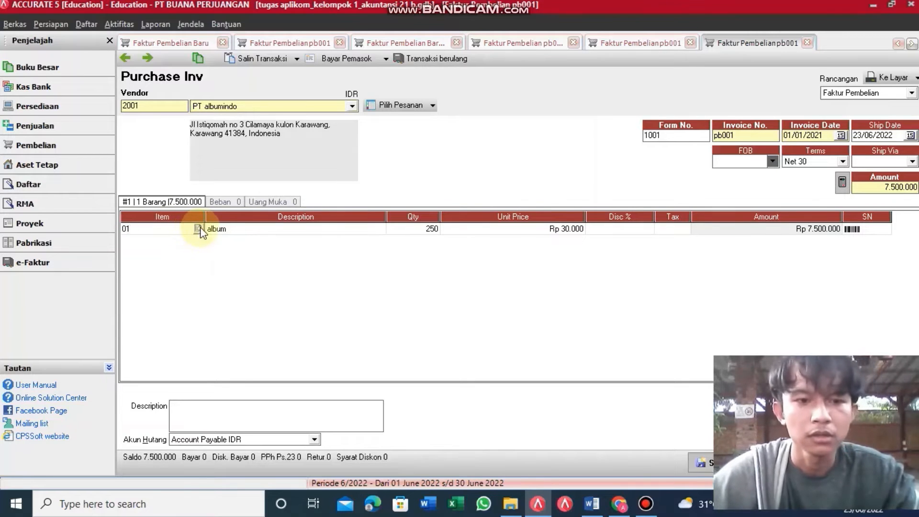
pyautogui.click(198, 228)
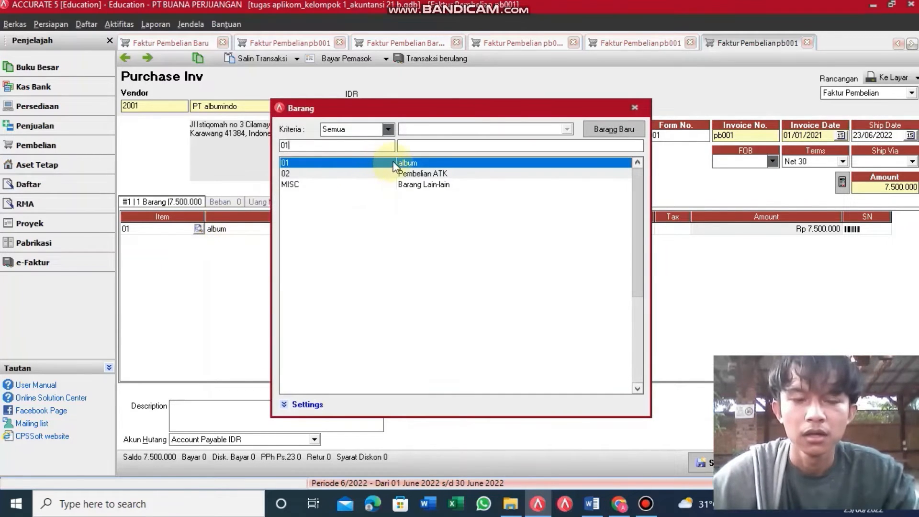
pyautogui.doubleClick(418, 165)
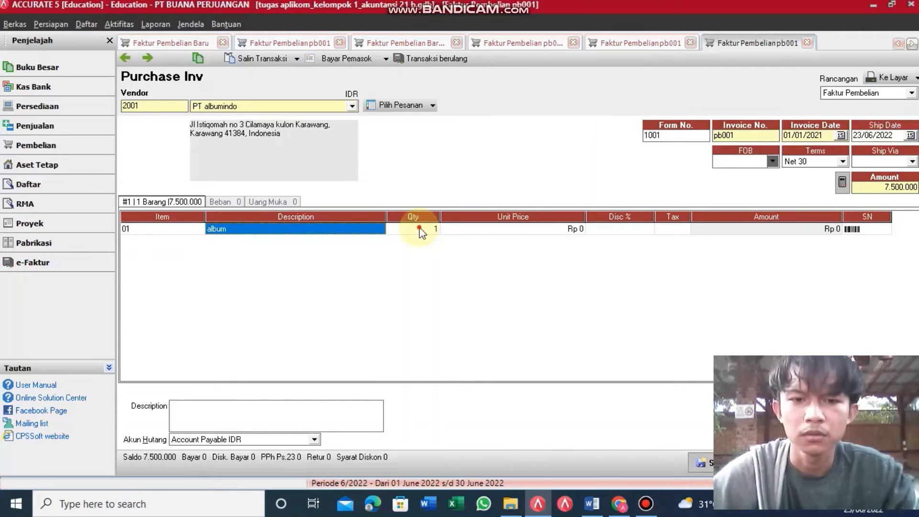
pyautogui.click(420, 230)
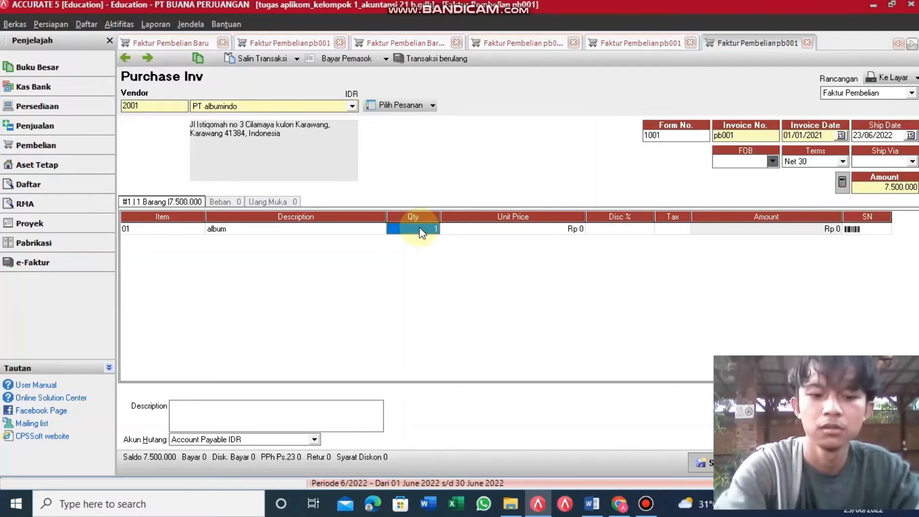
pyautogui.write('250')
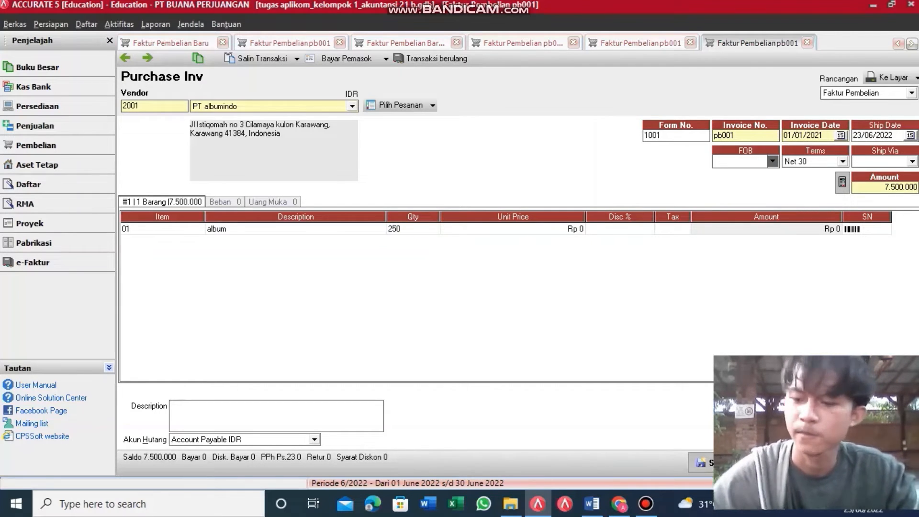
pyautogui.press('Tab')
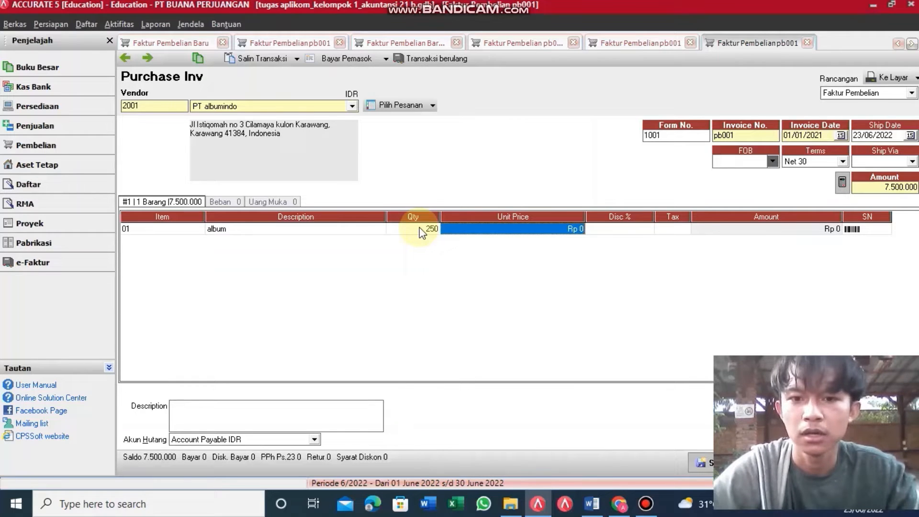
pyautogui.write('3')
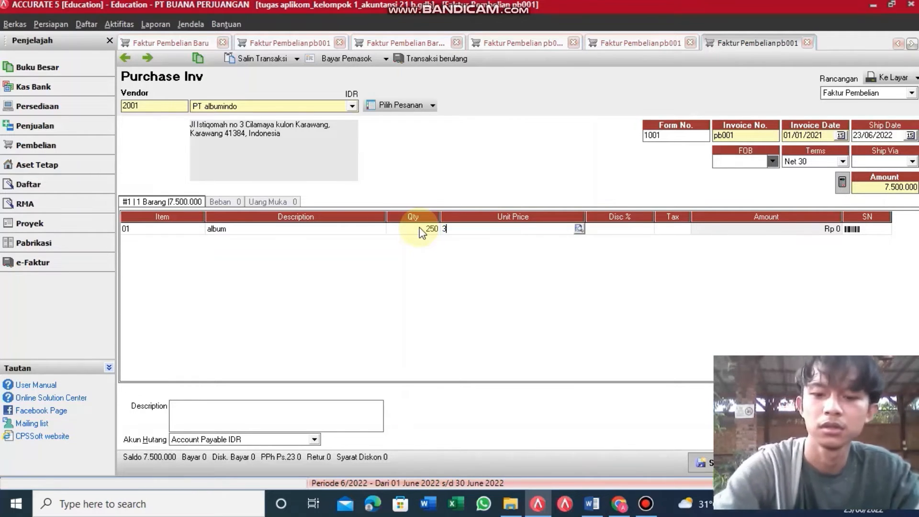
pyautogui.write('0')
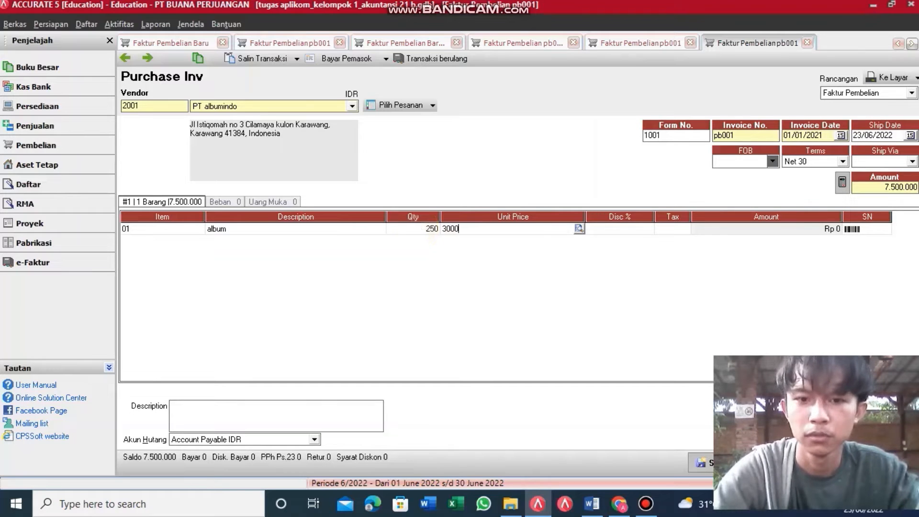
pyautogui.write('.000')
pyautogui.press('Tab')
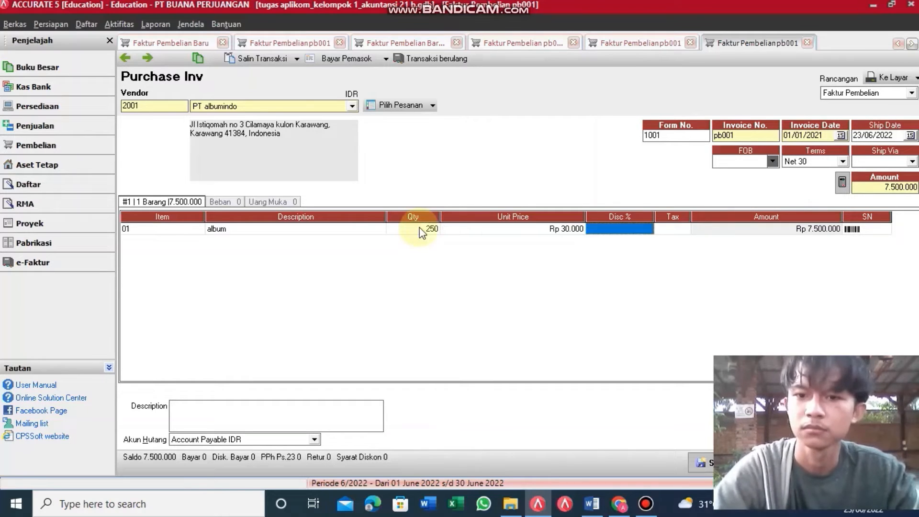
pyautogui.click(769, 230)
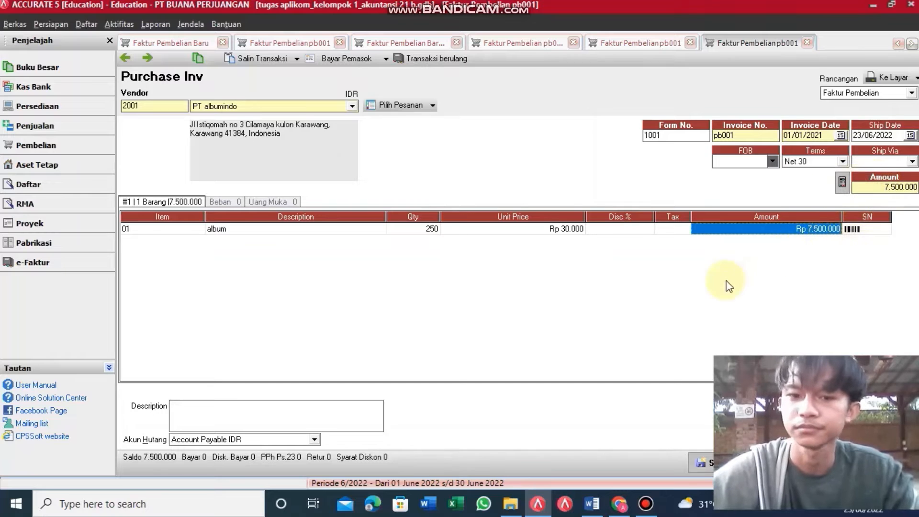
# Step: Save the invoice, load the previous invoice, and return to the Pembelian overview
pyautogui.click(704, 463)
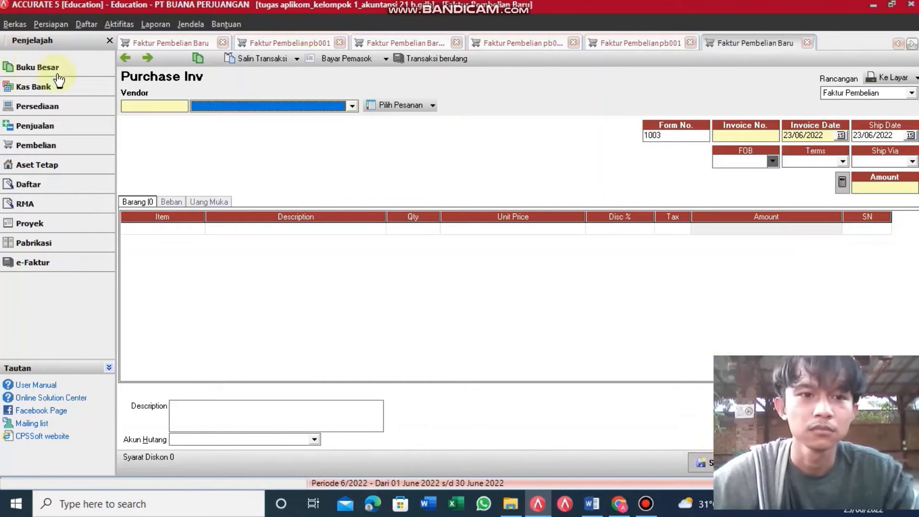
pyautogui.click(128, 58)
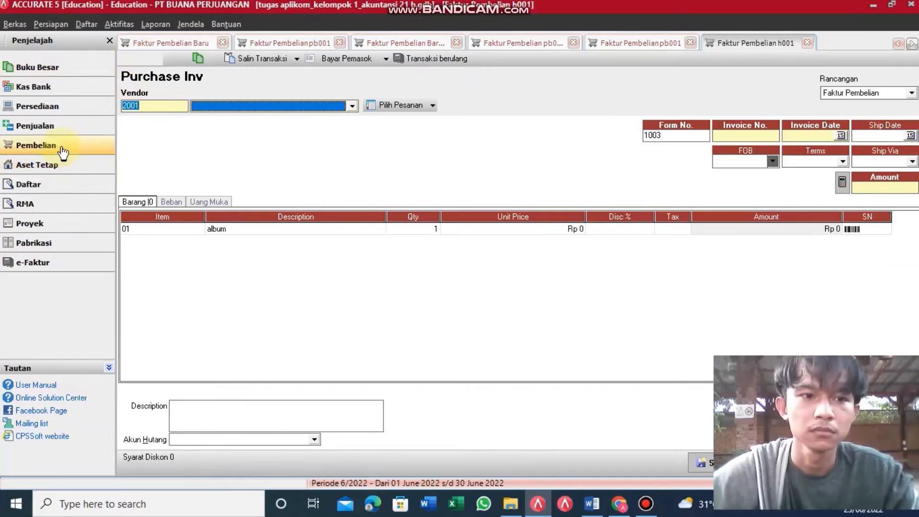
pyautogui.click(62, 148)
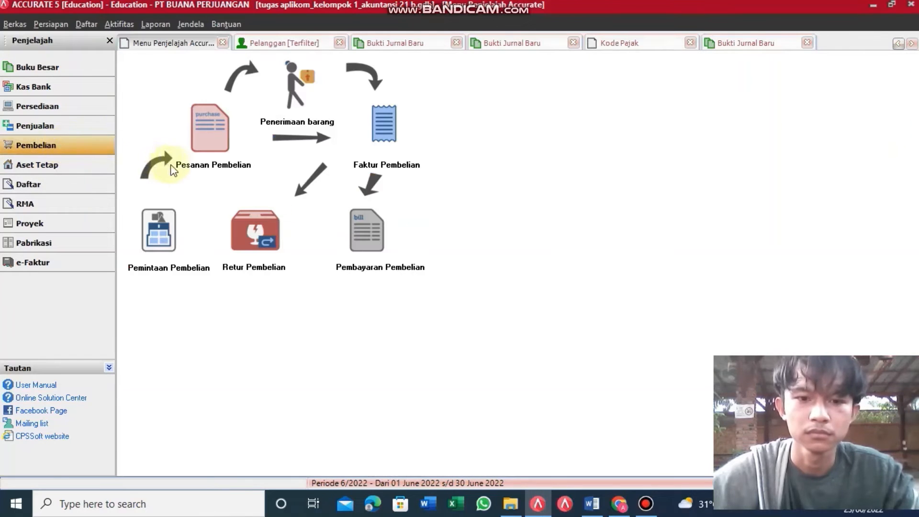
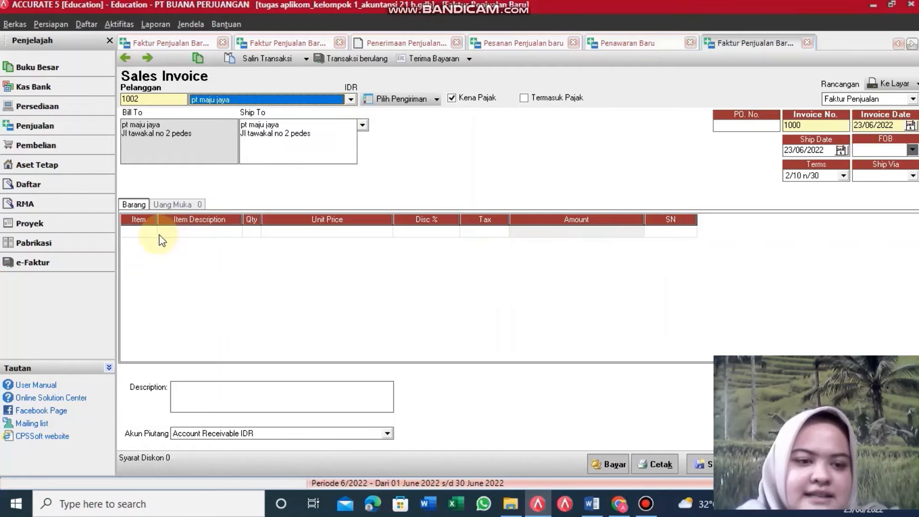
# Step: On pt maju jaya's invoice 1000, add item 01 album, quantity 150 at Rp 300.000, totalling Rp 45.000.000
pyautogui.click(155, 236)
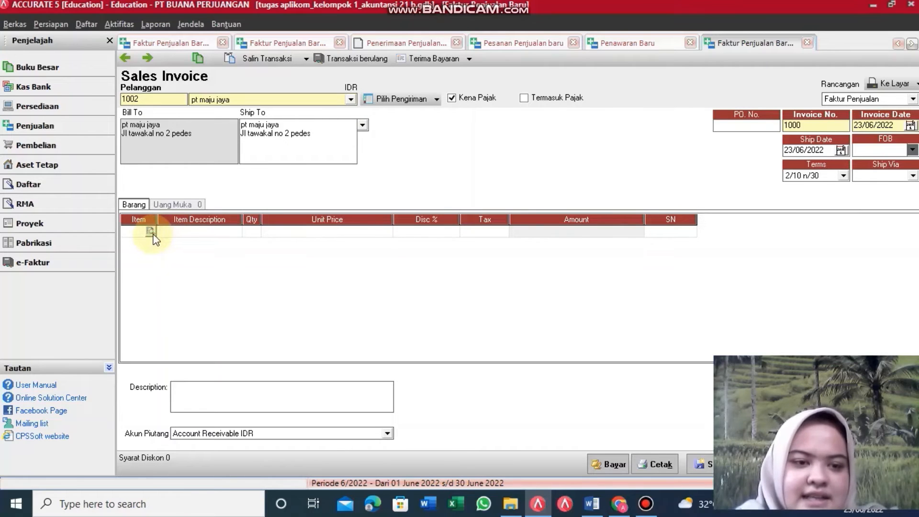
pyautogui.click(151, 233)
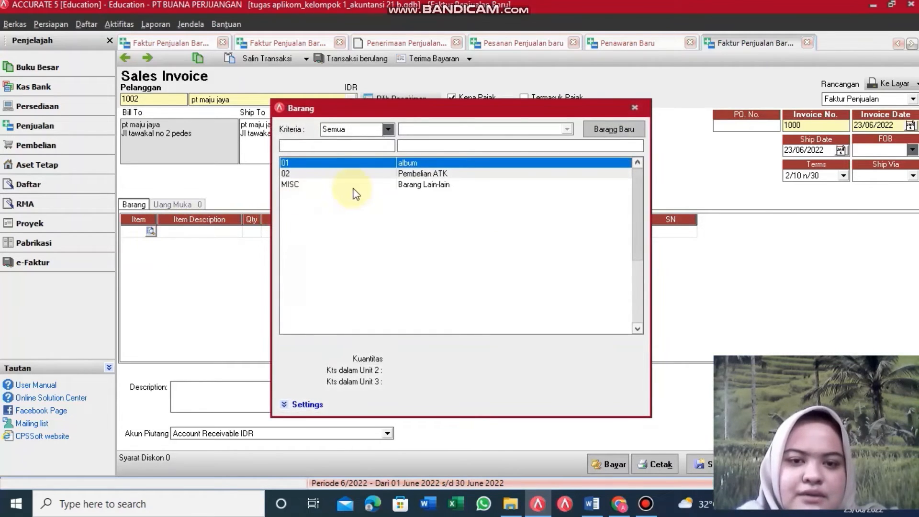
pyautogui.doubleClick(368, 169)
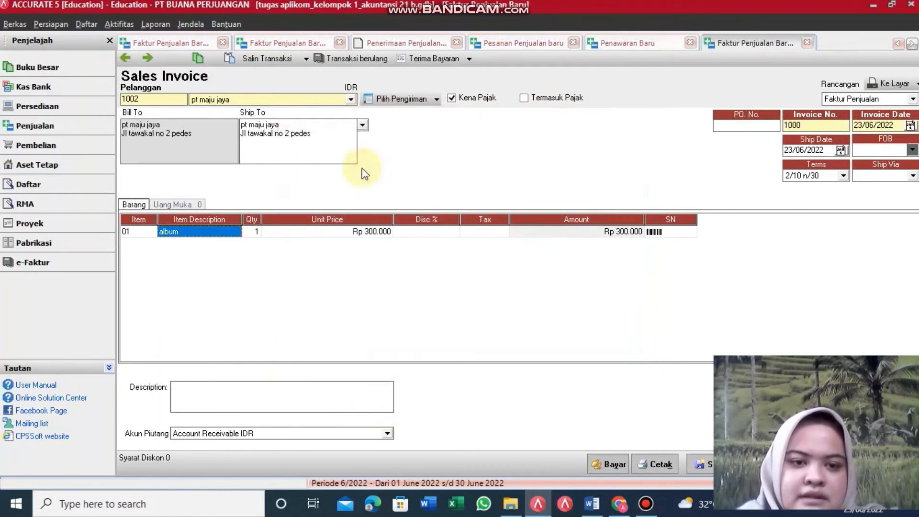
pyautogui.click(256, 231)
pyautogui.click(256, 232)
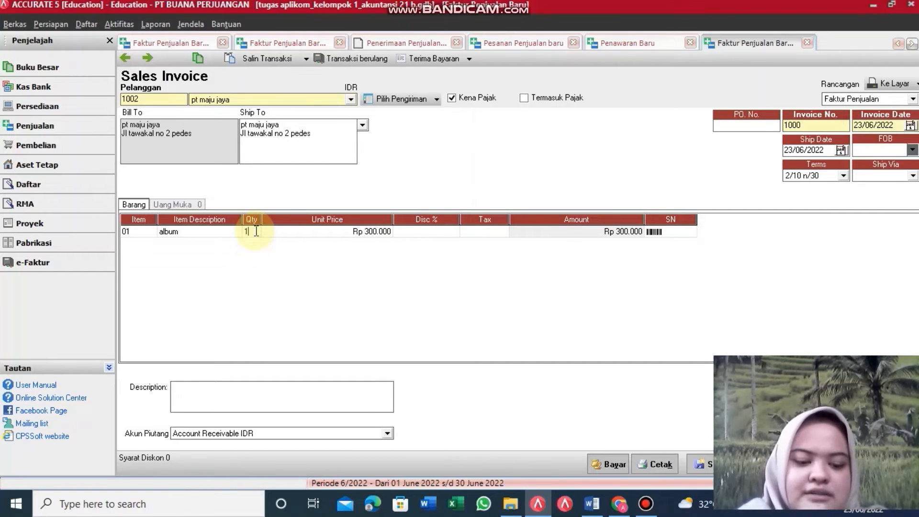
pyautogui.write('50')
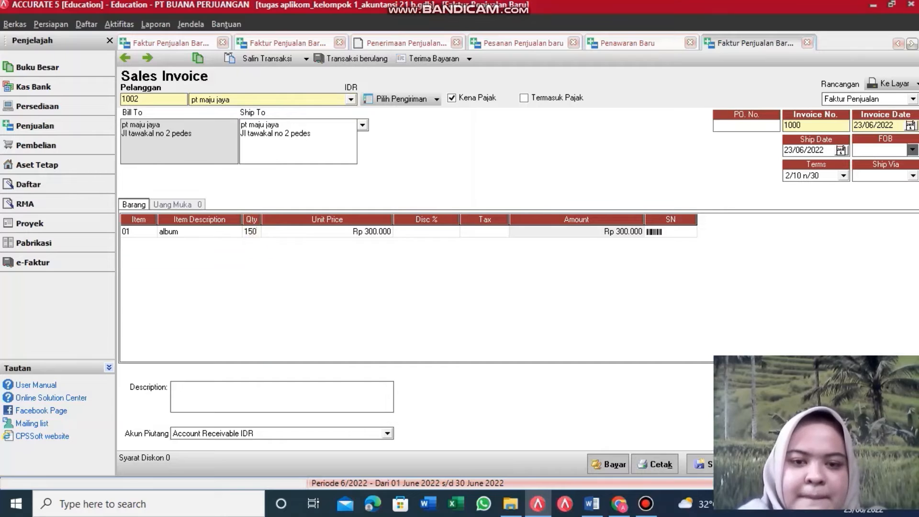
pyautogui.click(407, 232)
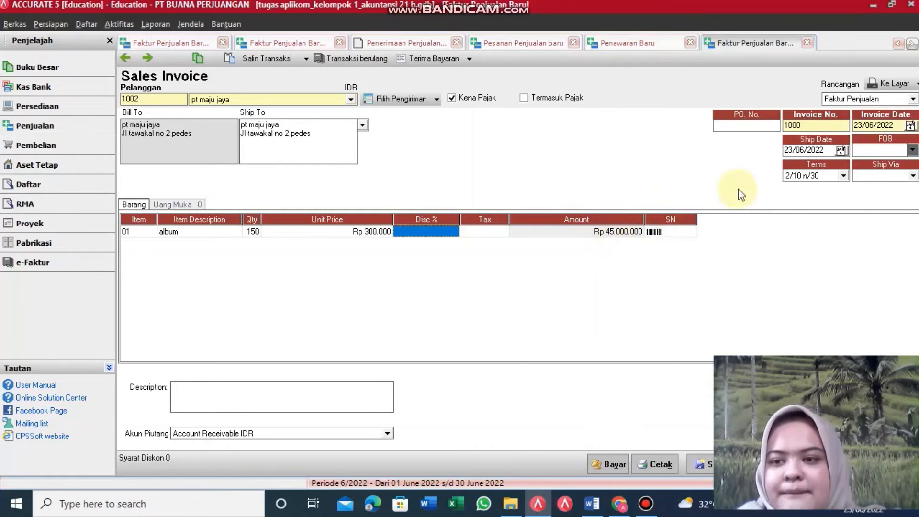
# Step: Change the sales invoice date to 01/02/2021
pyautogui.click(892, 124)
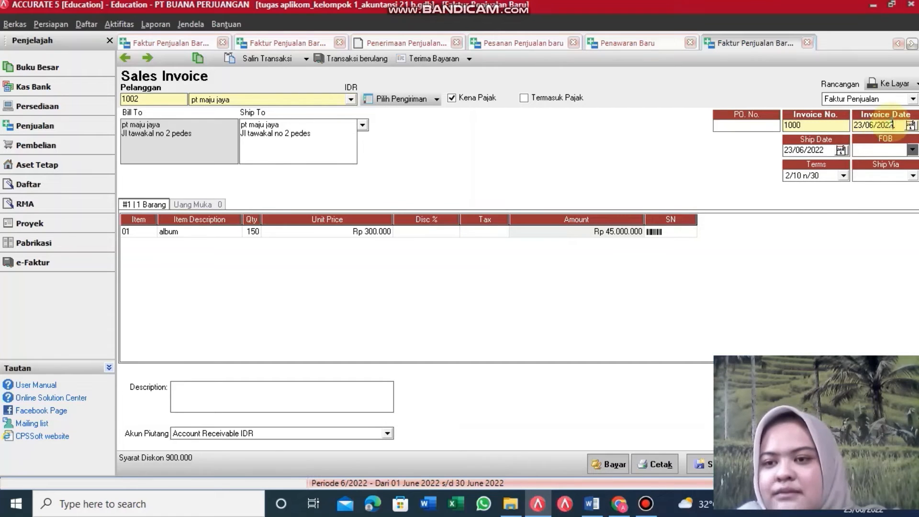
pyautogui.press('BackSpace')
pyautogui.press('BackSpace')
pyautogui.press('BackSpace')
pyautogui.press('BackSpace')
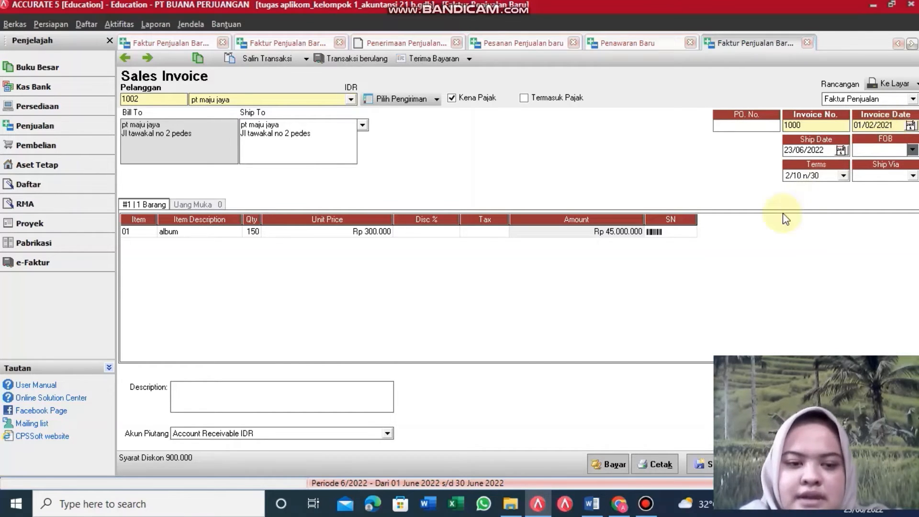
pyautogui.click(478, 263)
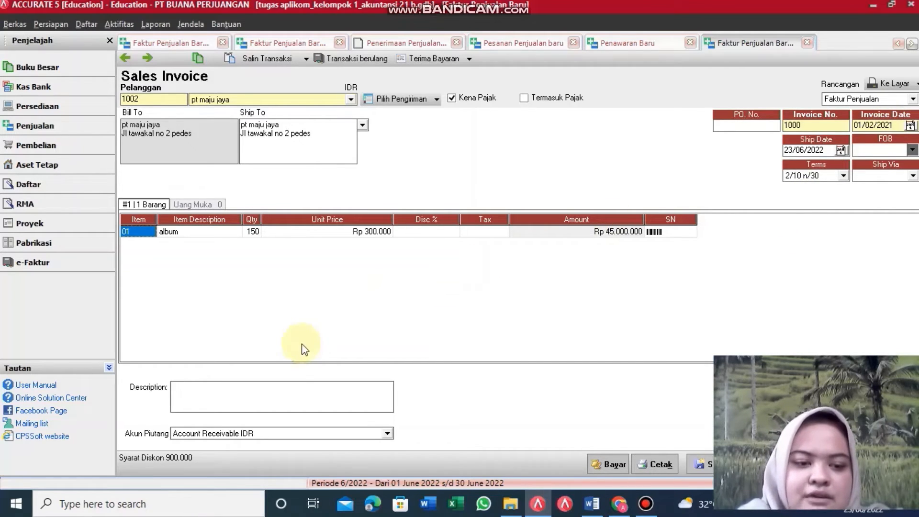
# Step: Describe the invoice as 'Penjualan Album kepada PT Maju Jaya' and save it
pyautogui.click(243, 396)
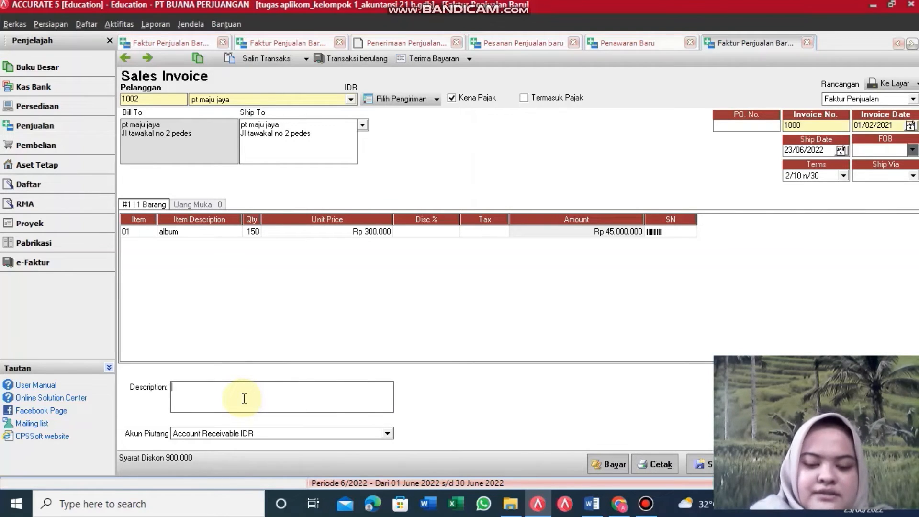
pyautogui.write('Penjualan A')
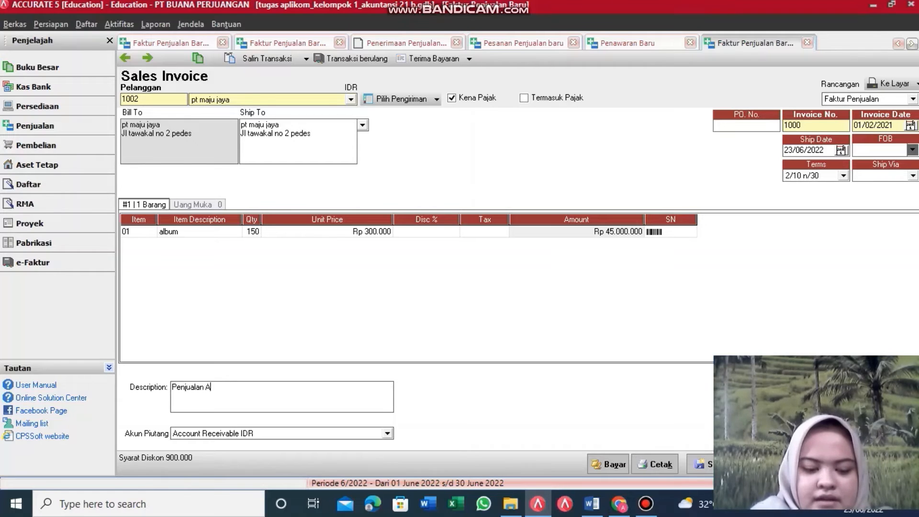
pyautogui.write('lbu')
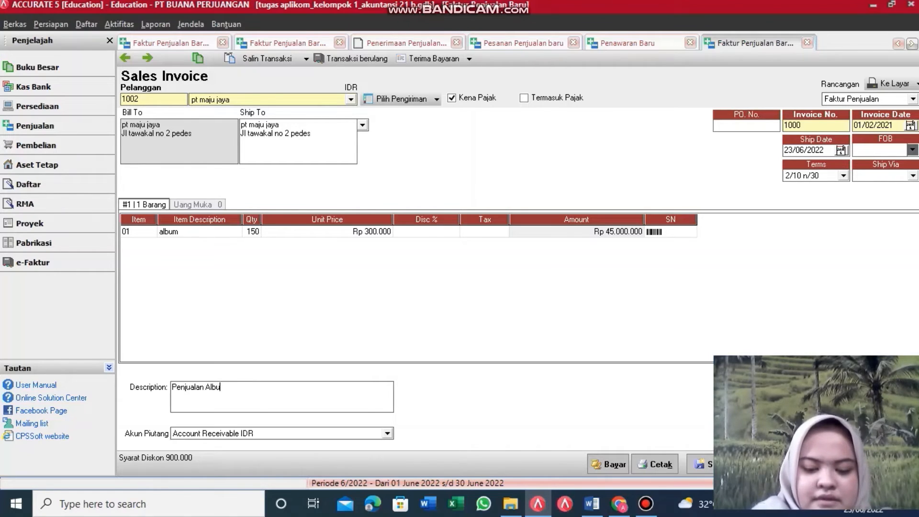
pyautogui.write('m ')
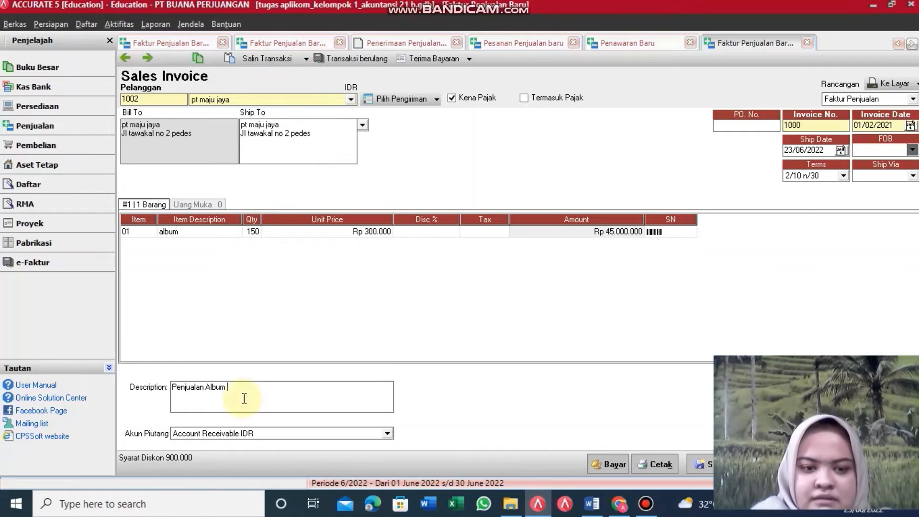
pyautogui.write('kepad')
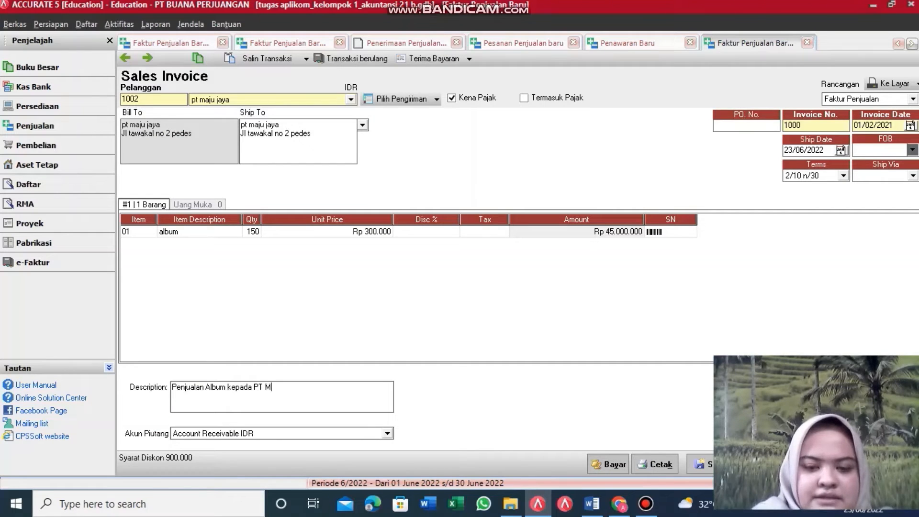
pyautogui.write('a PT ')
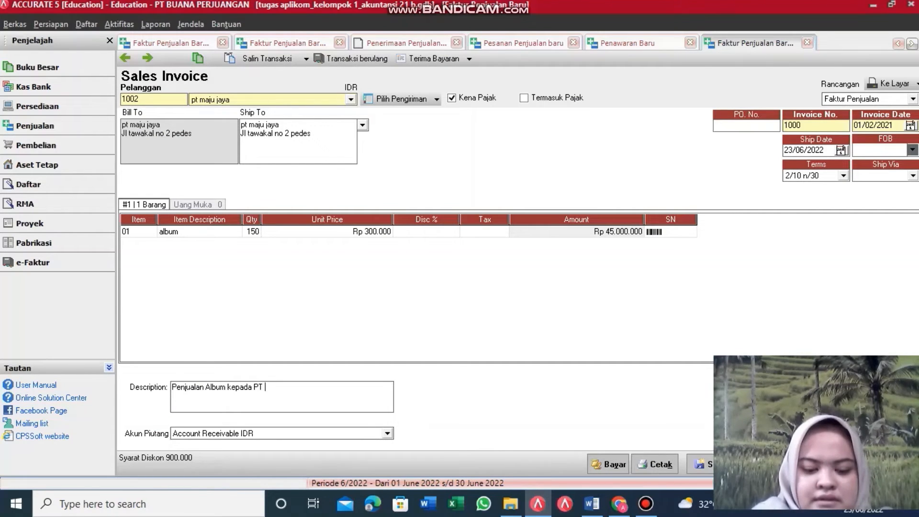
pyautogui.write('Maju ')
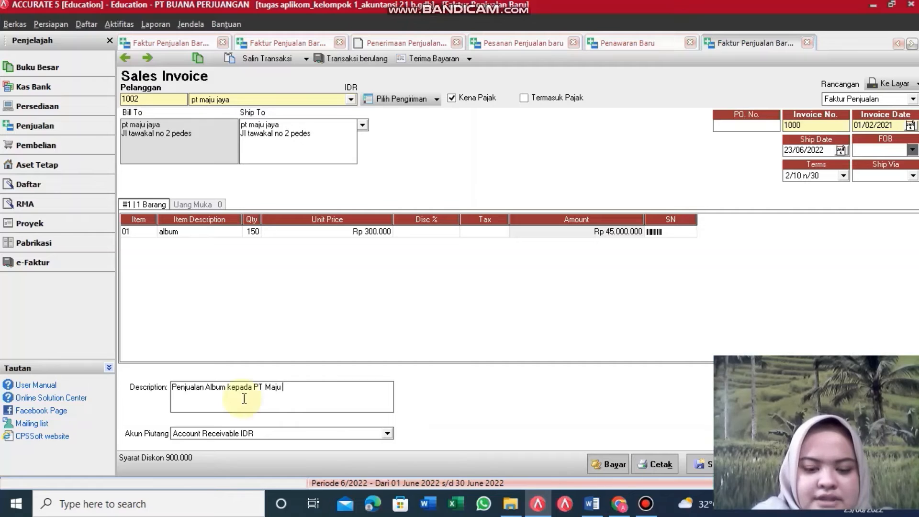
pyautogui.write('Jaya')
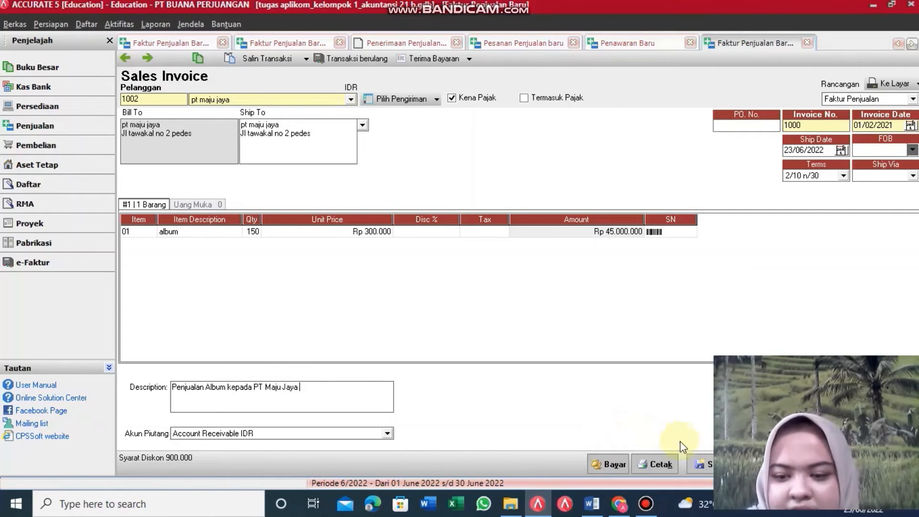
pyautogui.click(705, 463)
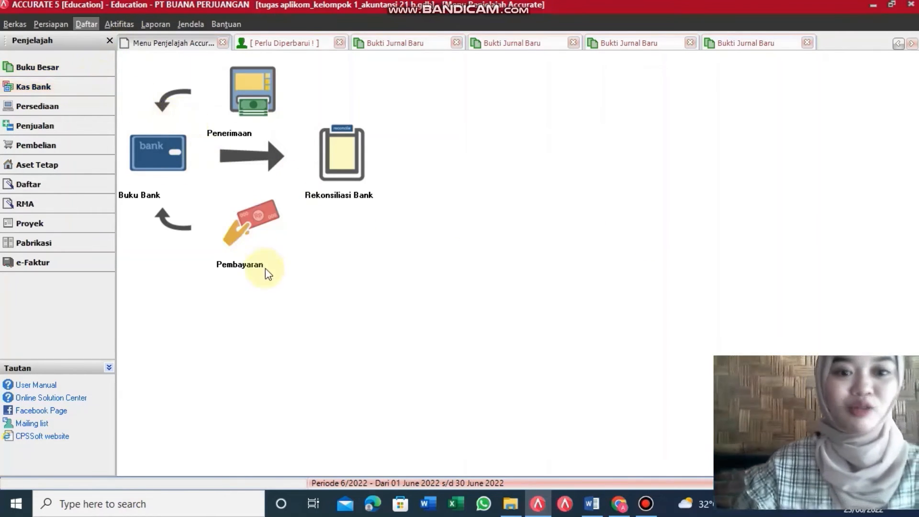
# Step: Start a new Other Payment (Pembayaran) from the Kas Bank page
pyautogui.click(258, 238)
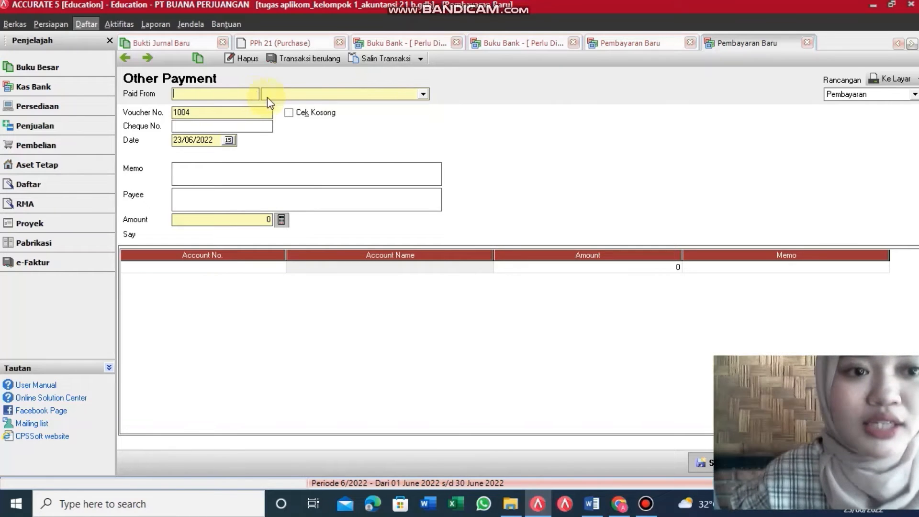
# Step: Pay from Cash account 1000.01 and change the voucher number to 1003
pyautogui.click(423, 94)
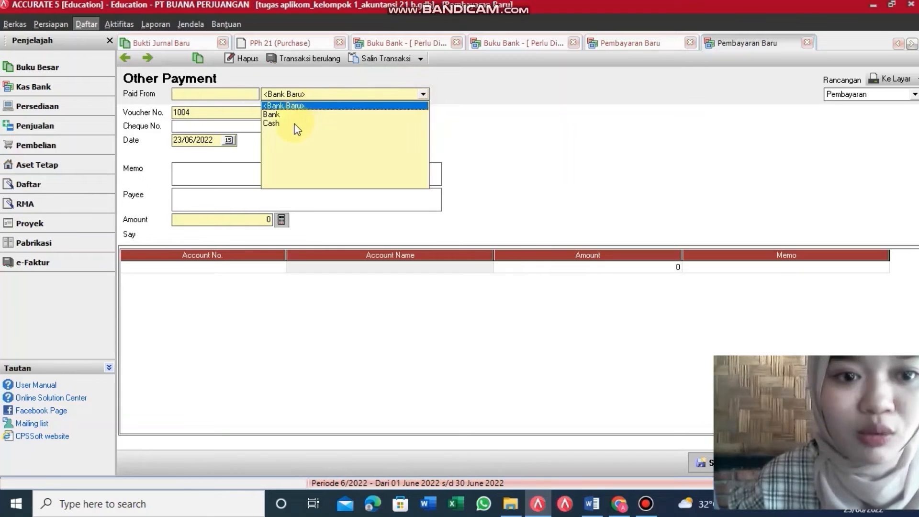
pyautogui.click(294, 124)
pyautogui.click(242, 114)
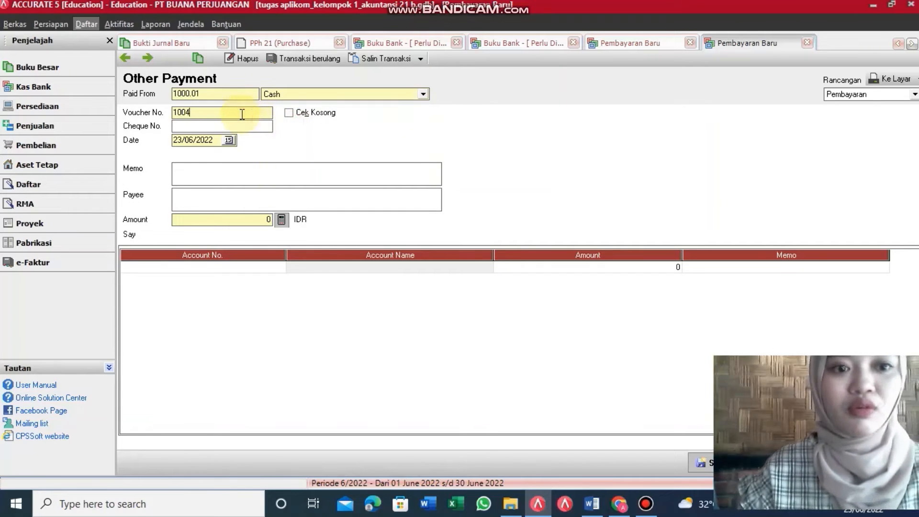
pyautogui.press('BackSpace')
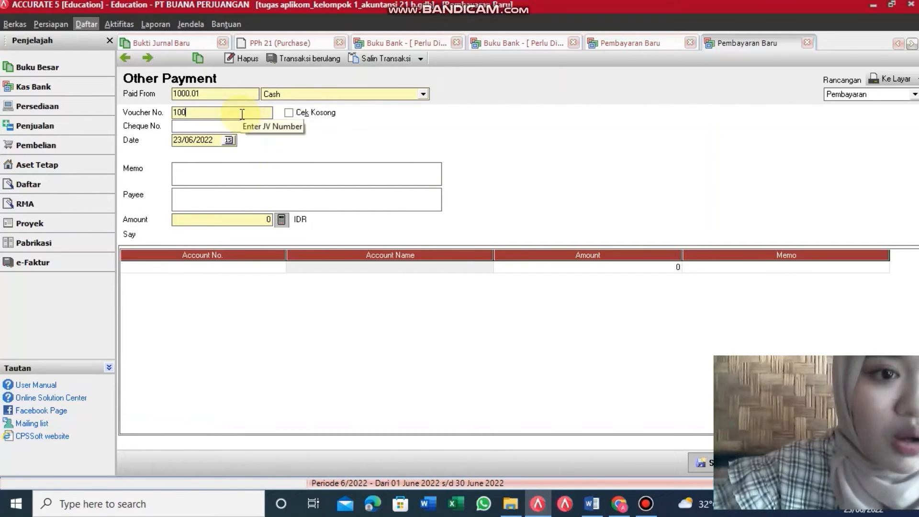
pyautogui.write('3')
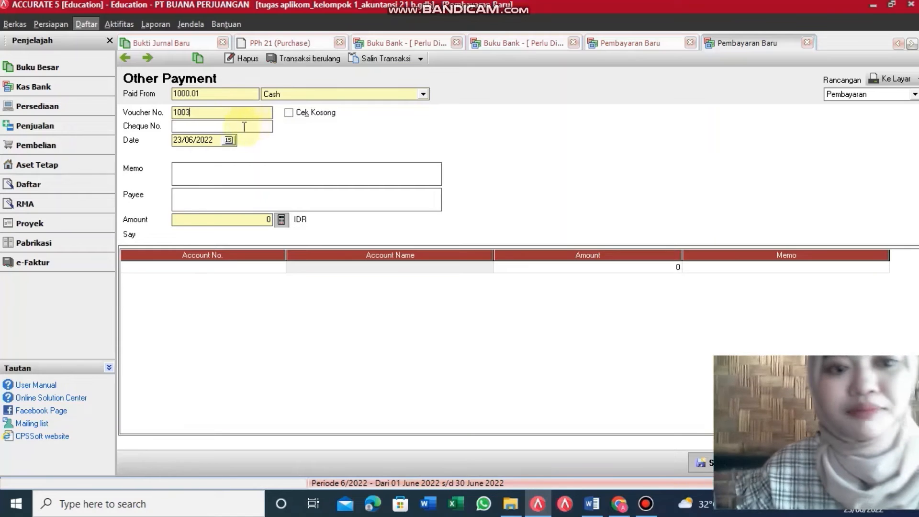
# Step: Retype the payment date as 01/03/2021
pyautogui.click(215, 140)
pyautogui.doubleClick(212, 140)
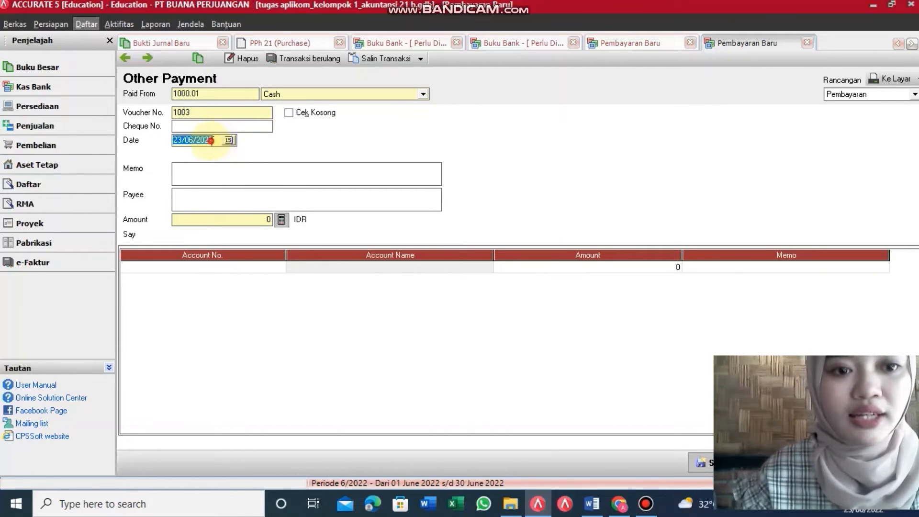
pyautogui.click(206, 140)
pyautogui.doubleClick(206, 140)
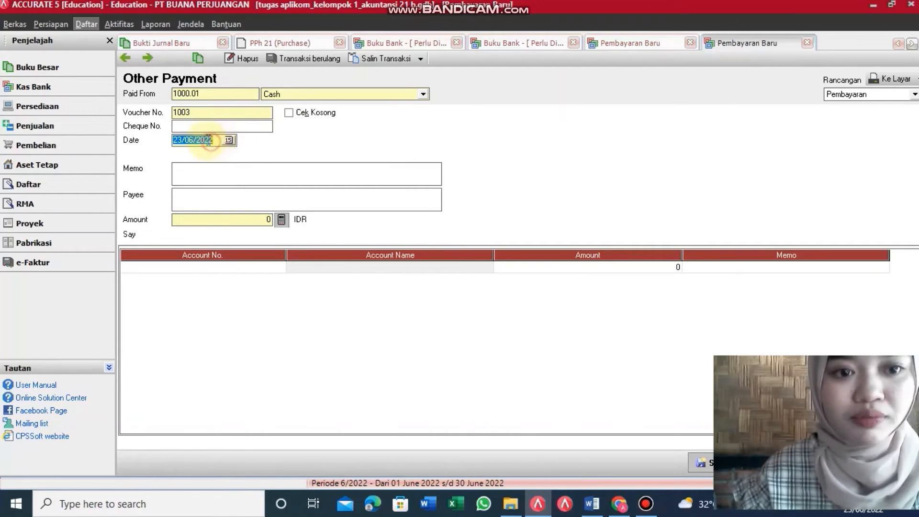
pyautogui.press('BackSpace')
pyautogui.write('0')
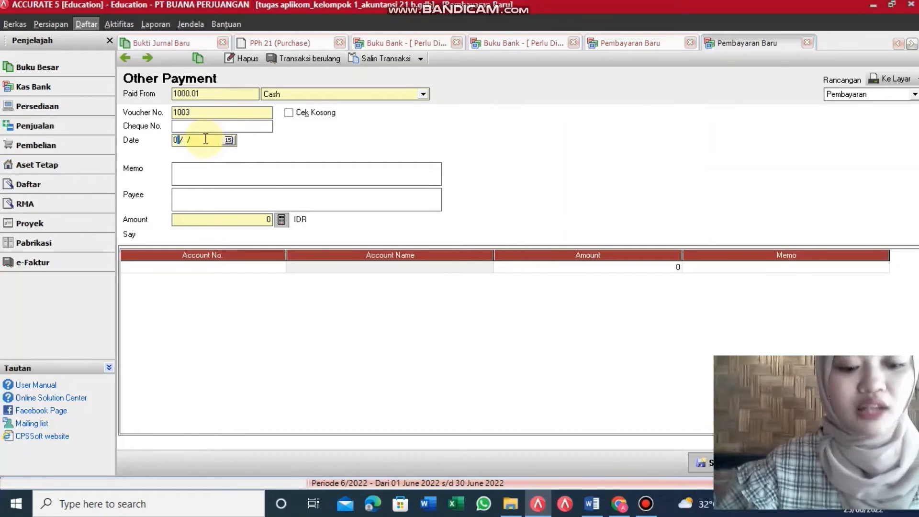
pyautogui.write('1/')
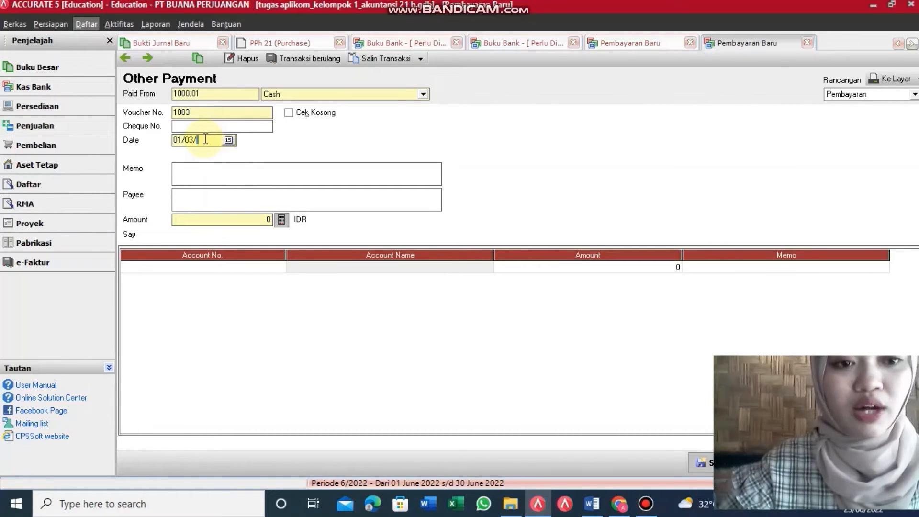
pyautogui.write('03/2021')
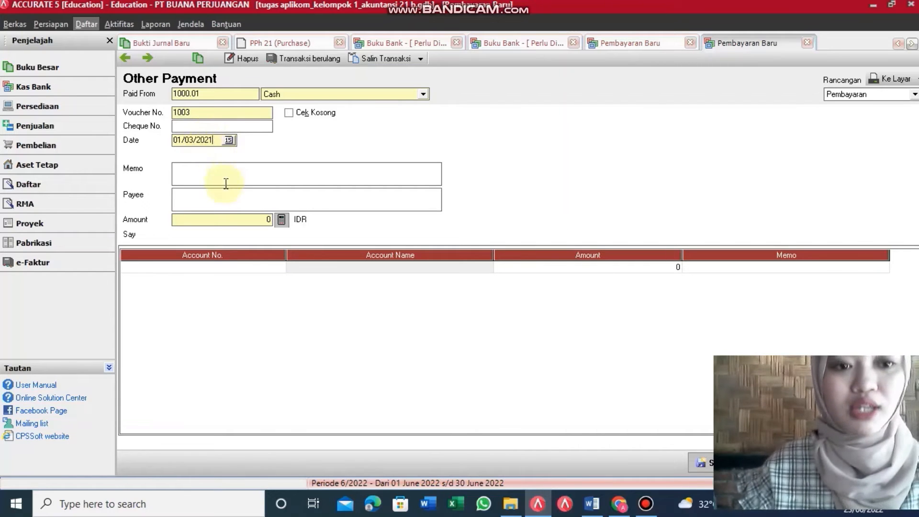
# Step: Put account 6202.01 Utility (Electric, water, etc) Expense on the first payment line
pyautogui.click(257, 267)
pyautogui.rightClick(257, 267)
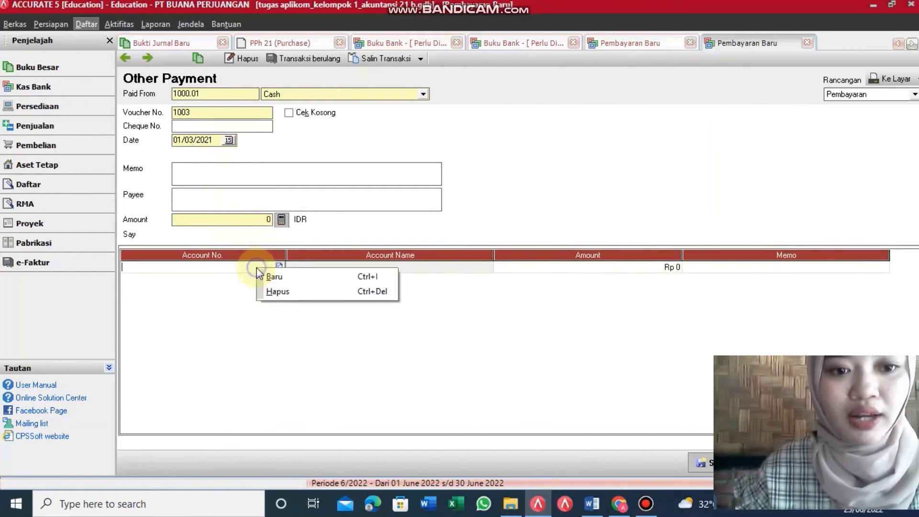
pyautogui.rightClick(282, 262)
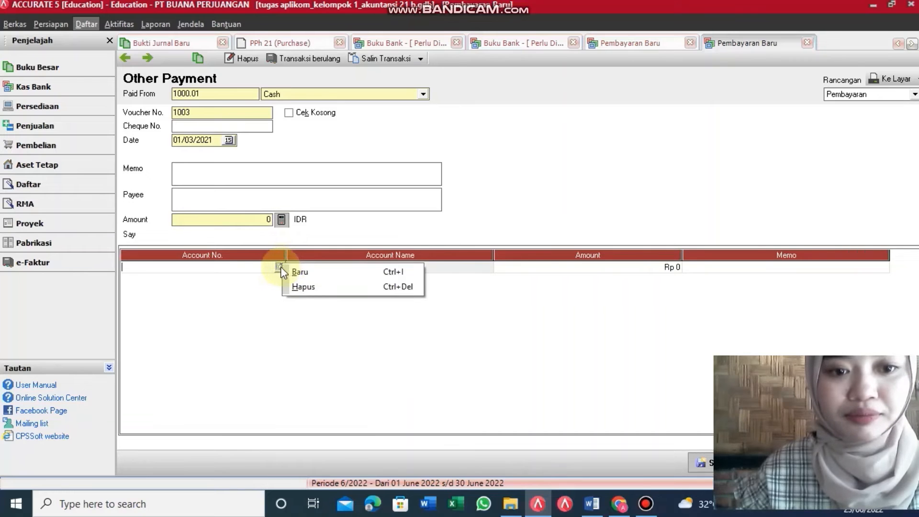
pyautogui.click(280, 266)
pyautogui.click(423, 169)
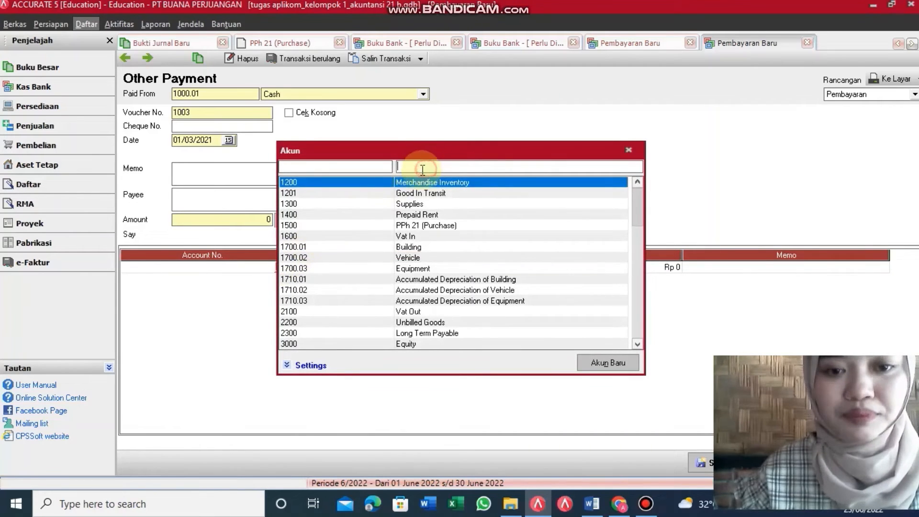
pyautogui.write('ut')
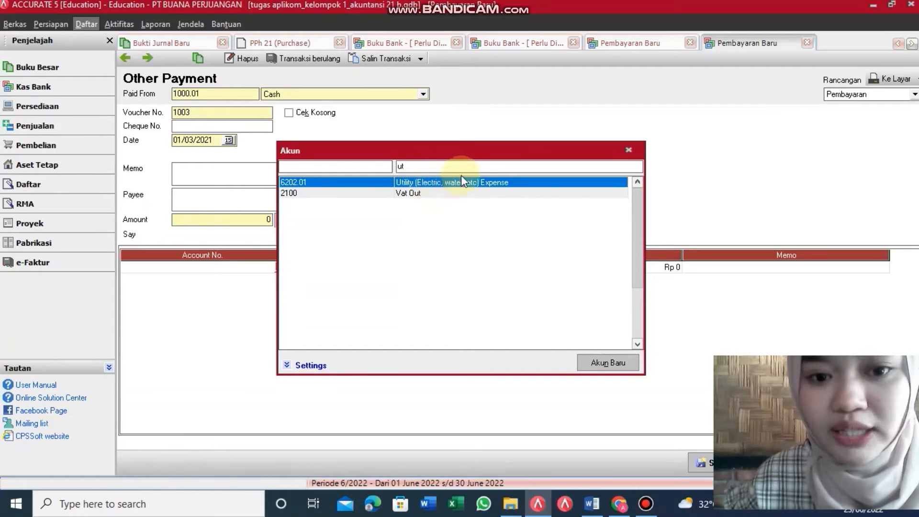
pyautogui.doubleClick(505, 183)
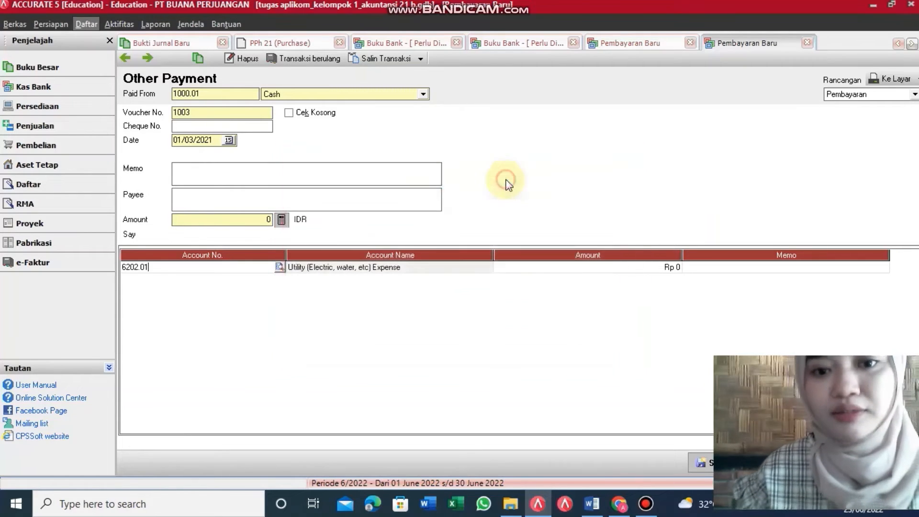
# Step: Enter 4.500.000 as the line amount and save the cash payment
pyautogui.click(562, 268)
pyautogui.click(565, 267)
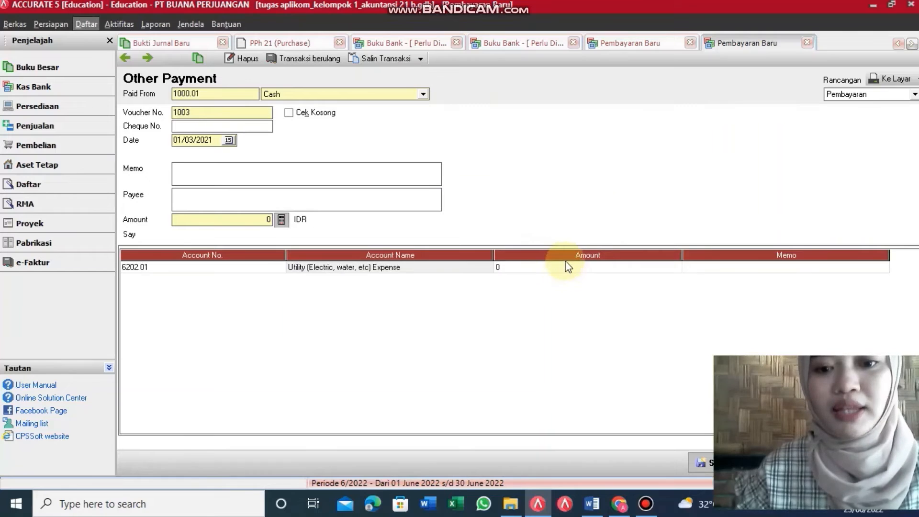
pyautogui.press('BackSpace')
pyautogui.write('4')
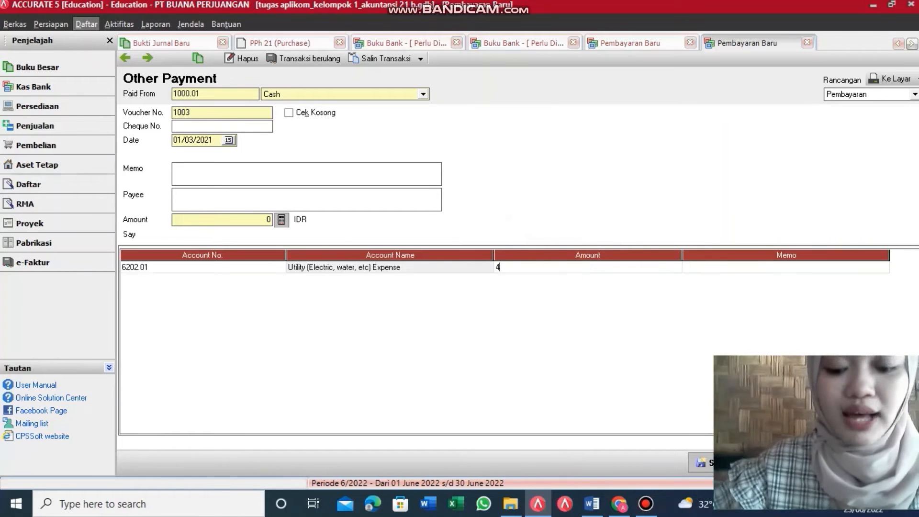
pyautogui.write('500')
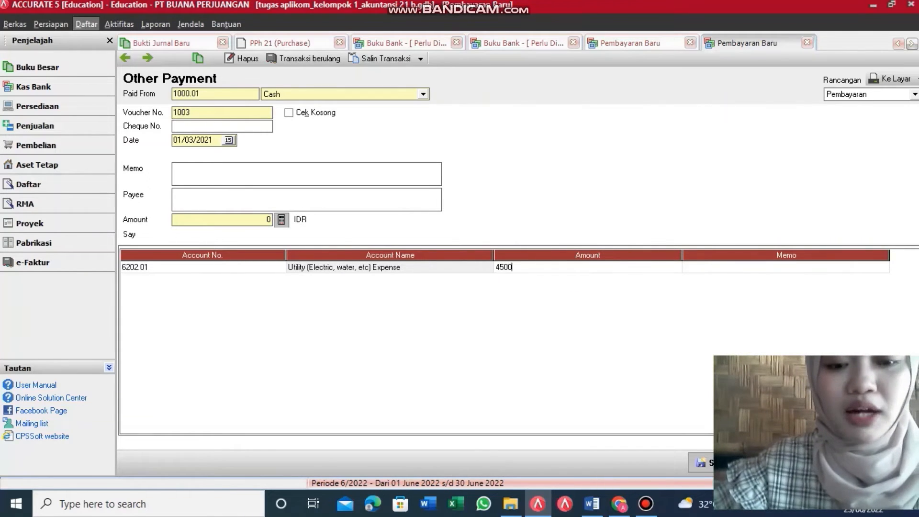
pyautogui.write('000')
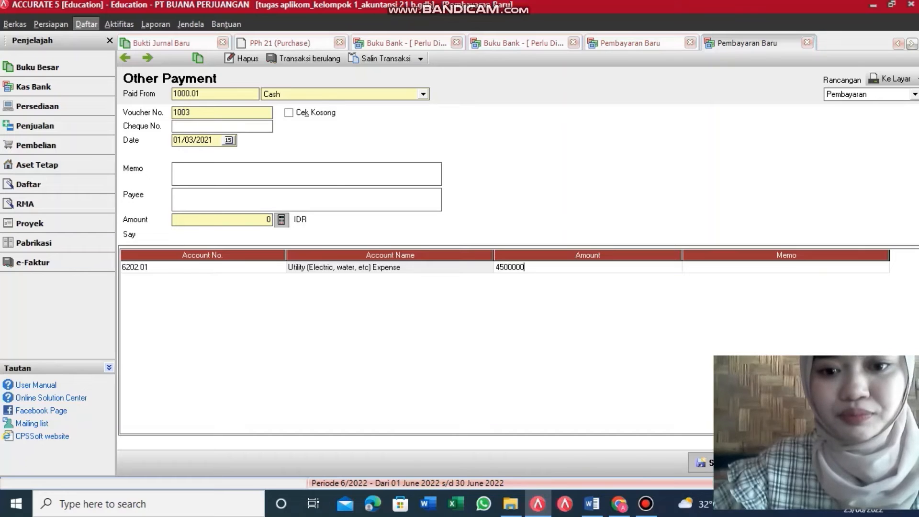
pyautogui.click(699, 271)
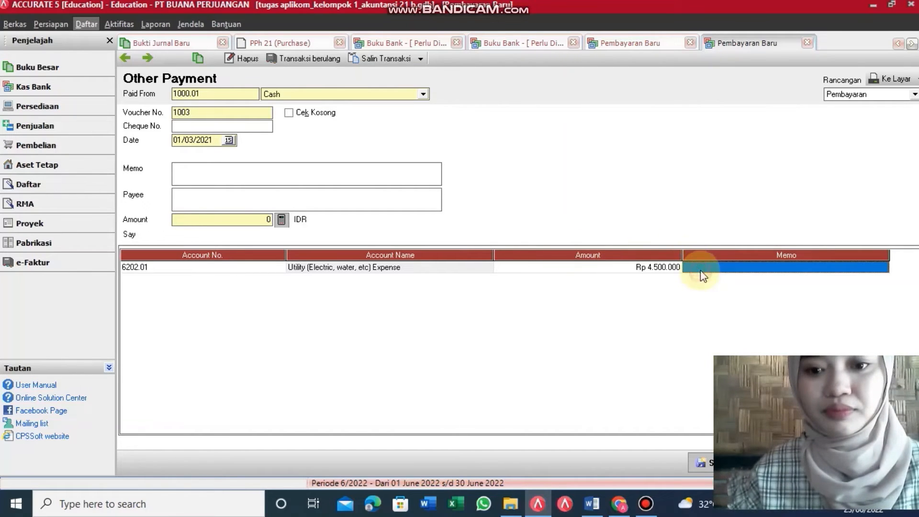
pyautogui.click(283, 220)
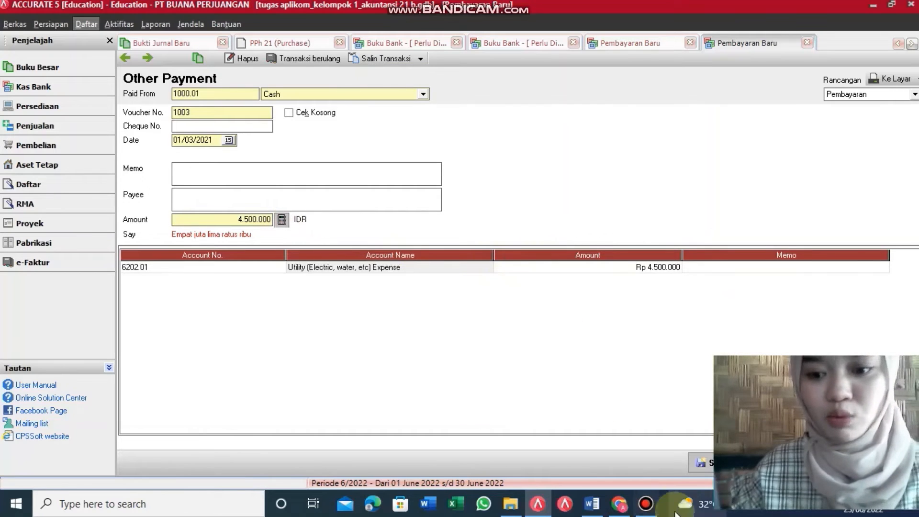
pyautogui.click(701, 462)
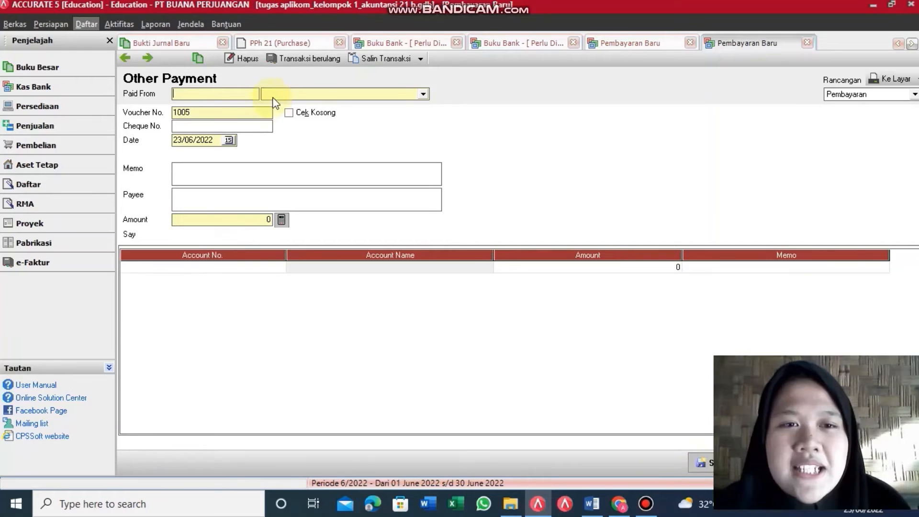
# Step: Pay from Bank account 1000.02 and date the payment 01/04/2021
pyautogui.click(423, 94)
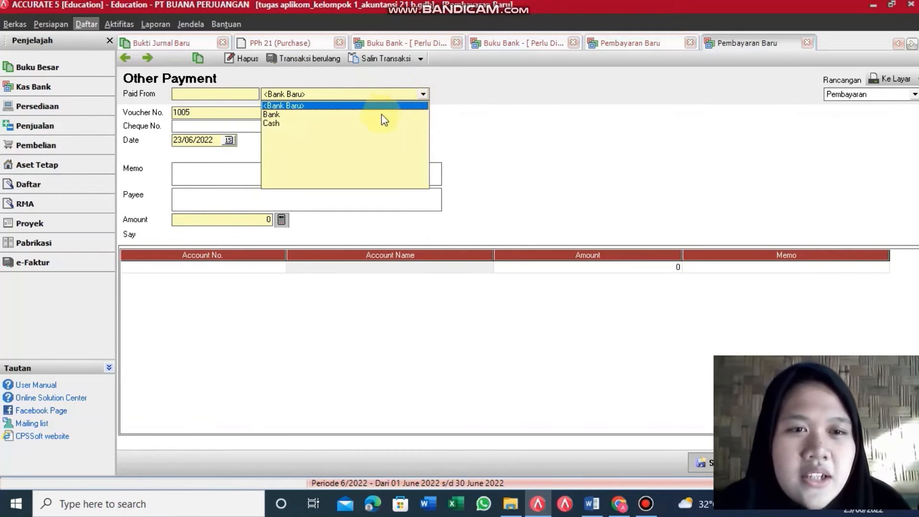
pyautogui.click(349, 115)
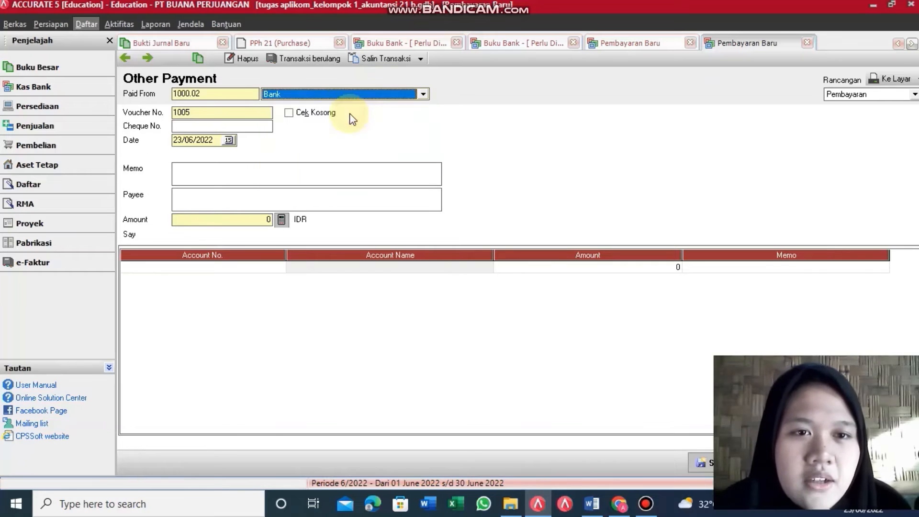
pyautogui.click(217, 140)
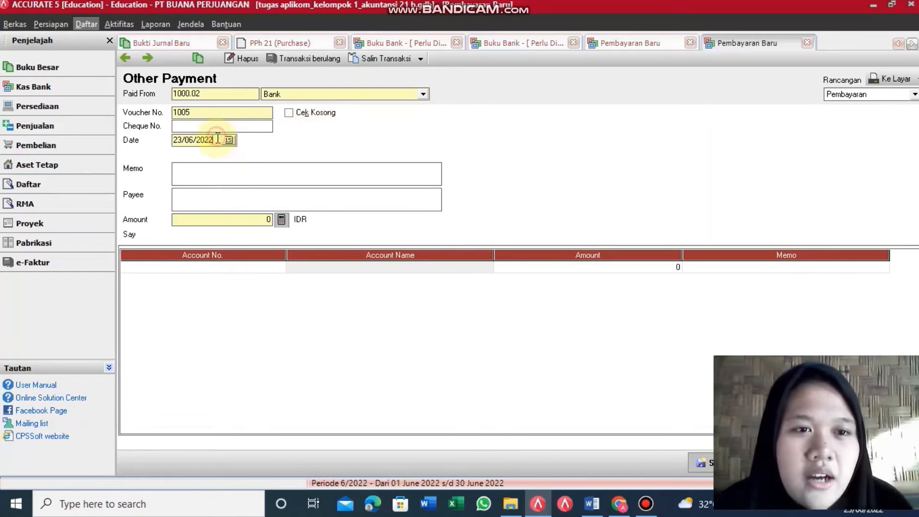
pyautogui.press('BackSpace')
pyautogui.press('BackSpace')
pyautogui.press('BackSpace')
pyautogui.press('BackSpace')
pyautogui.press('BackSpace')
pyautogui.press('BackSpace')
pyautogui.press('BackSpace')
pyautogui.press('BackSpace')
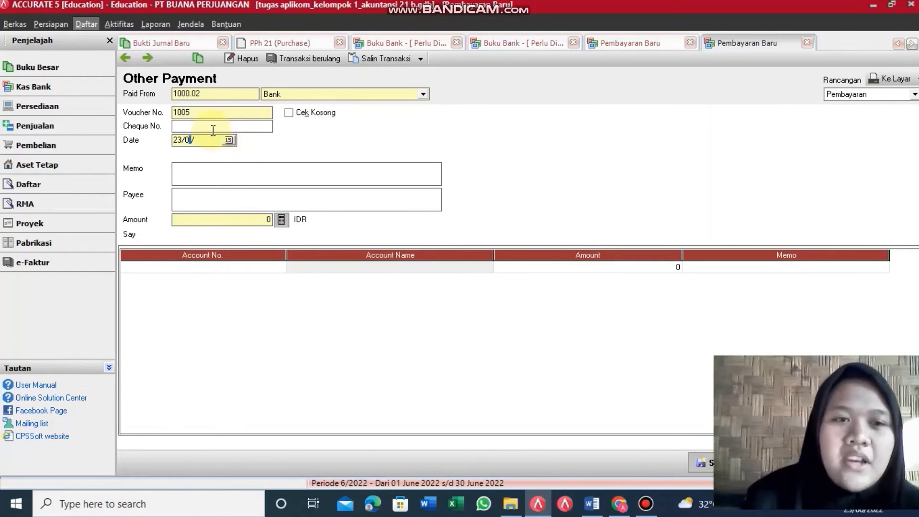
pyautogui.write('01')
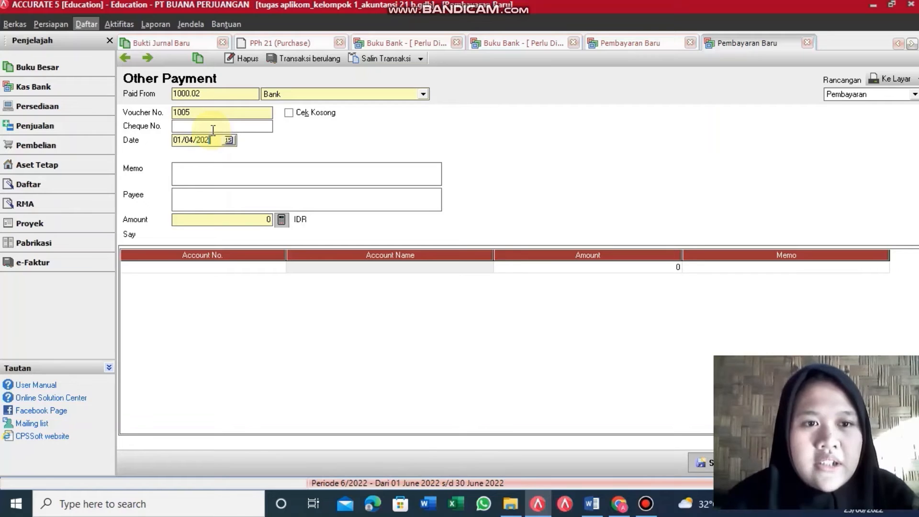
# Step: Enter a payment amount of 14.000.000
pyautogui.click(262, 219)
pyautogui.write('1')
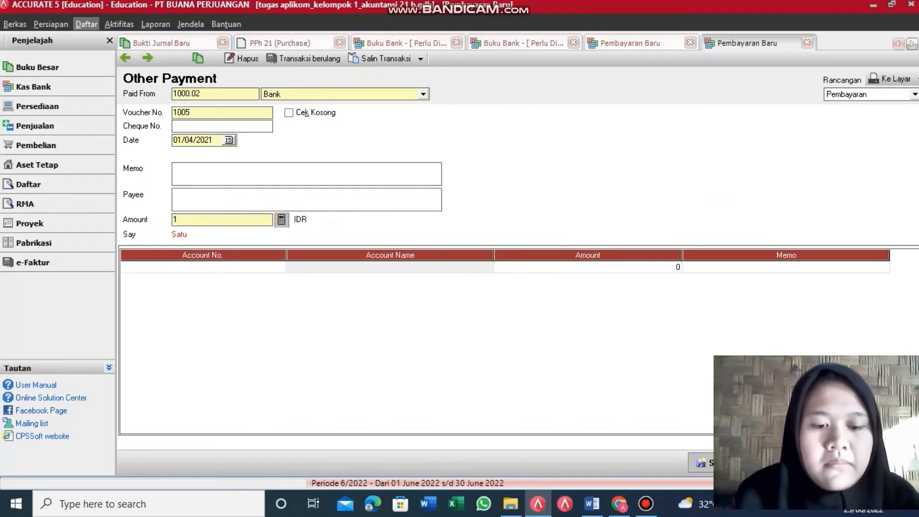
pyautogui.write('400')
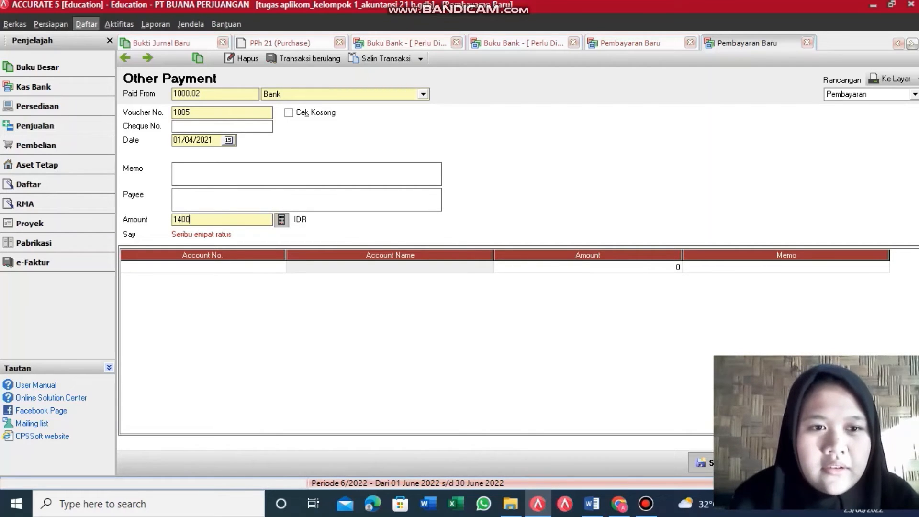
pyautogui.write('000')
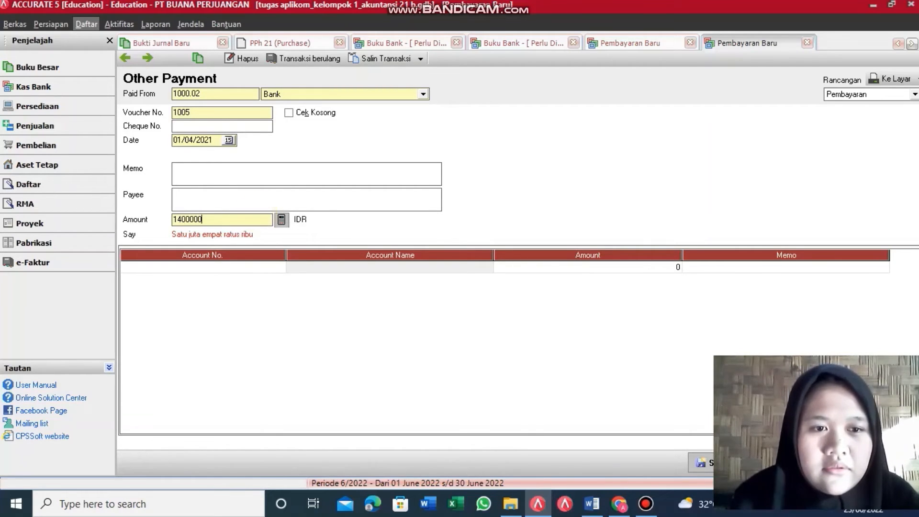
pyautogui.write('0')
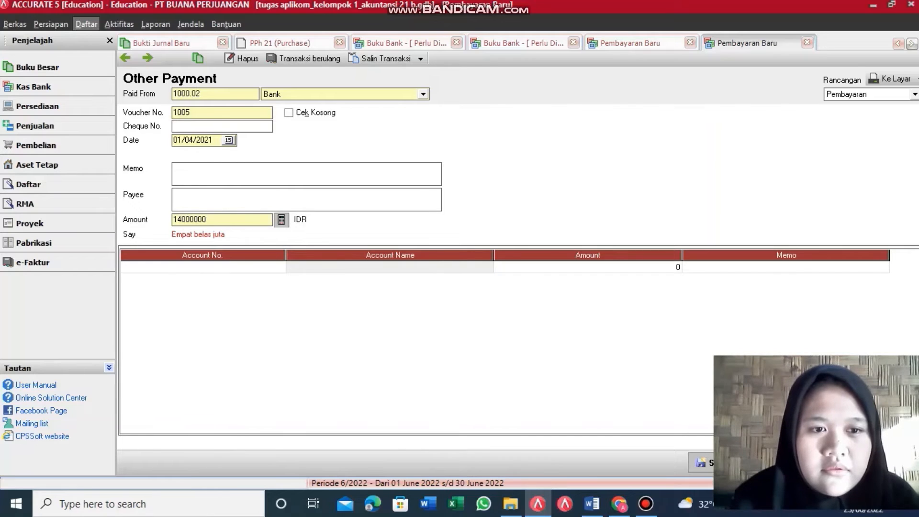
pyautogui.press('Tab')
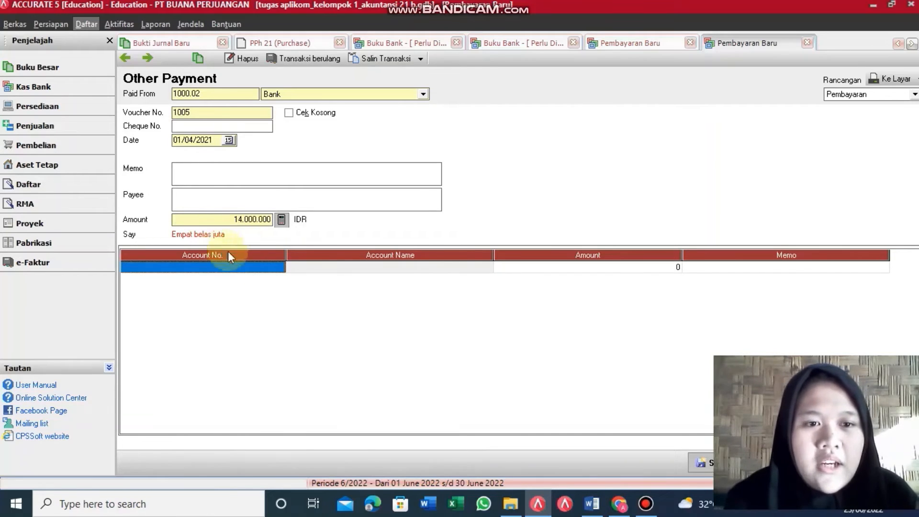
# Step: Put account 1400 Prepaid Rent on the first payment line
pyautogui.click(280, 265)
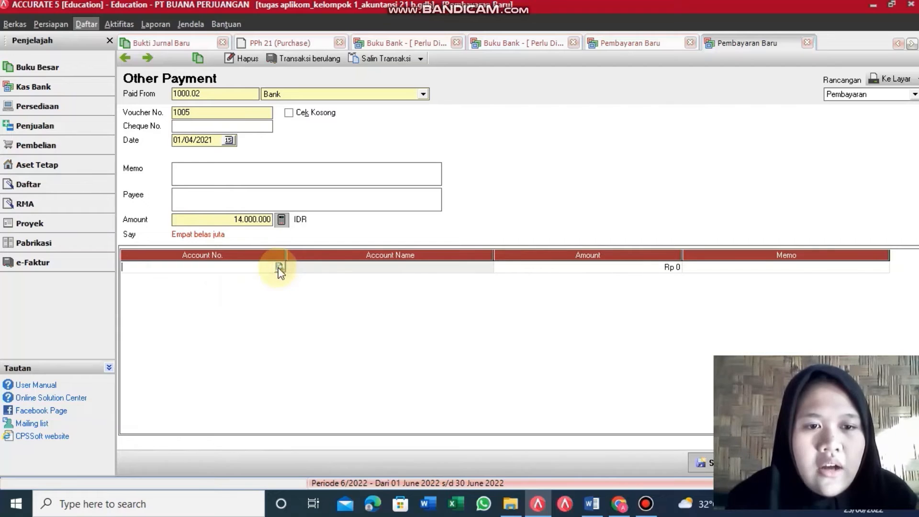
pyautogui.click(279, 267)
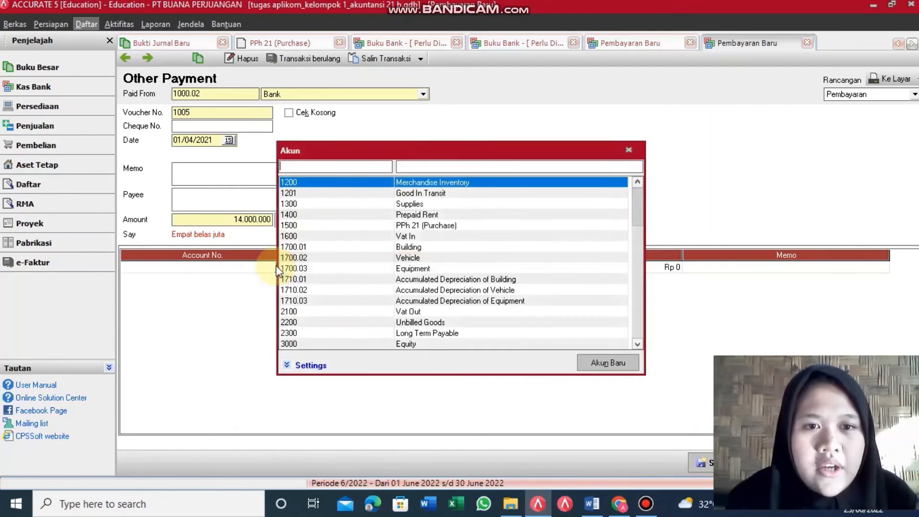
pyautogui.click(469, 167)
pyautogui.write('pre')
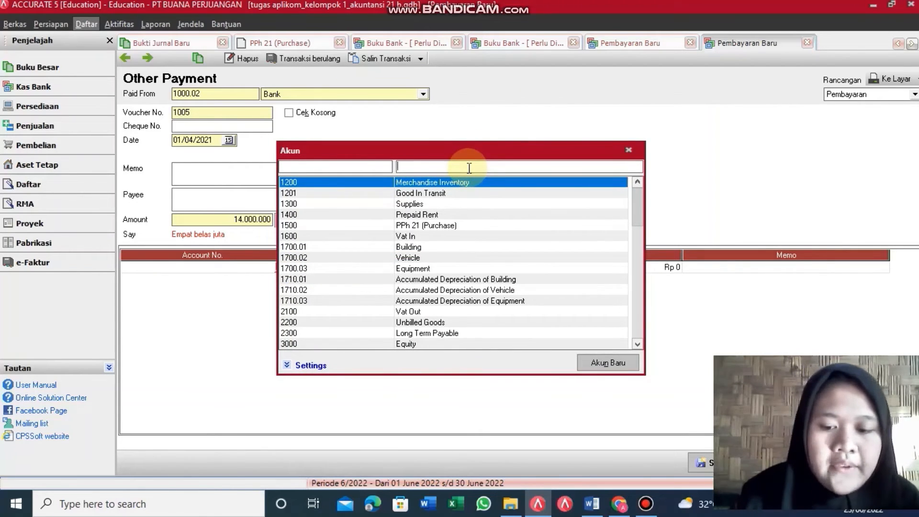
pyautogui.write('pa')
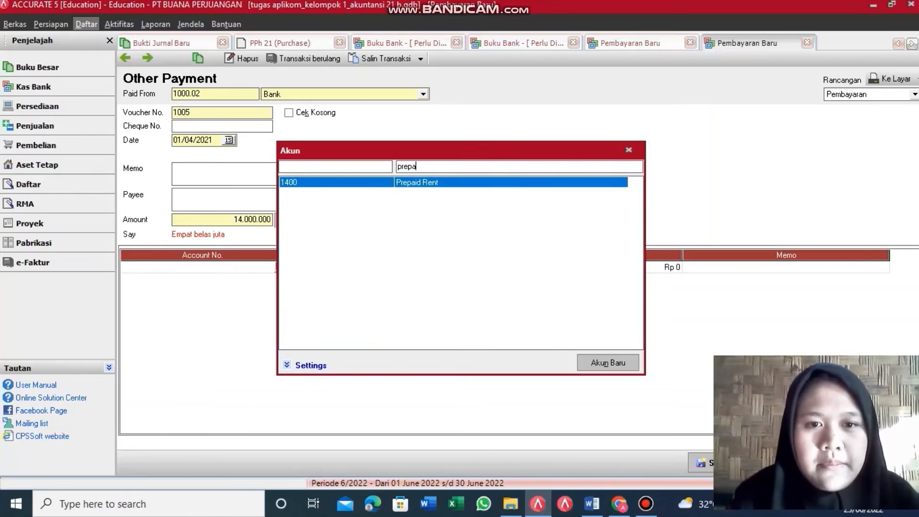
pyautogui.doubleClick(447, 186)
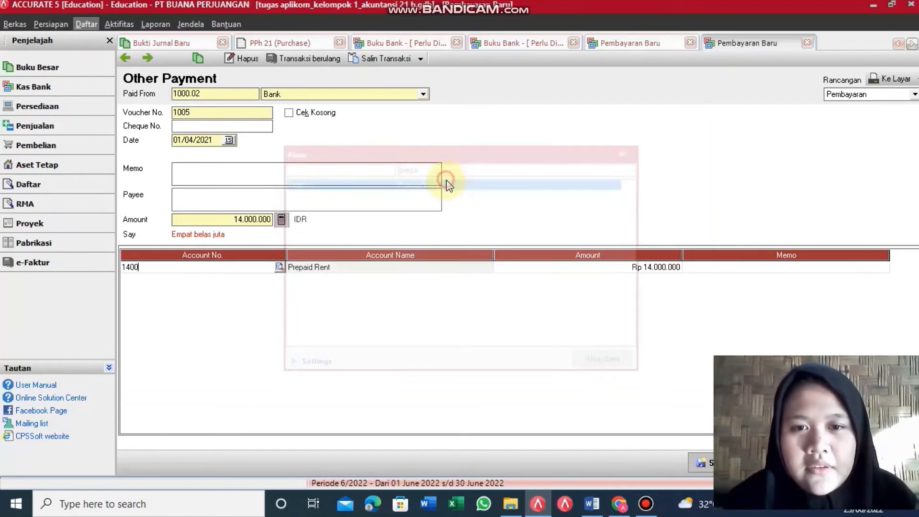
# Step: Set the Prepaid Rent line amount to 14.000.000 and save the other payment
pyautogui.click(672, 268)
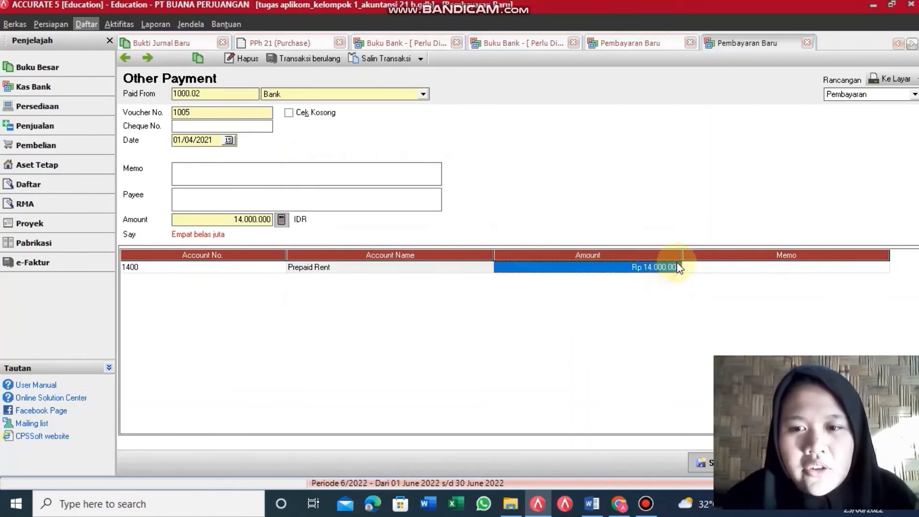
pyautogui.click(676, 263)
pyautogui.press('BackSpace')
pyautogui.press('BackSpace')
pyautogui.press('BackSpace')
pyautogui.press('BackSpace')
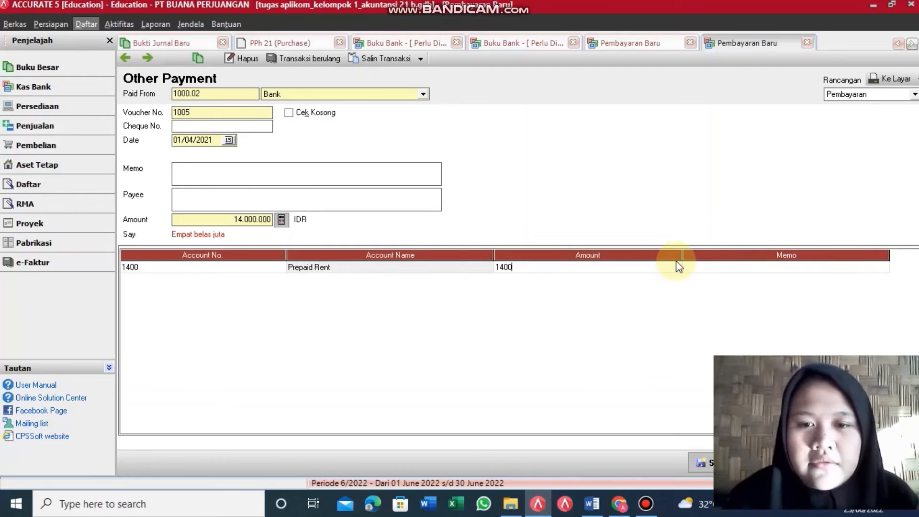
pyautogui.write('41')
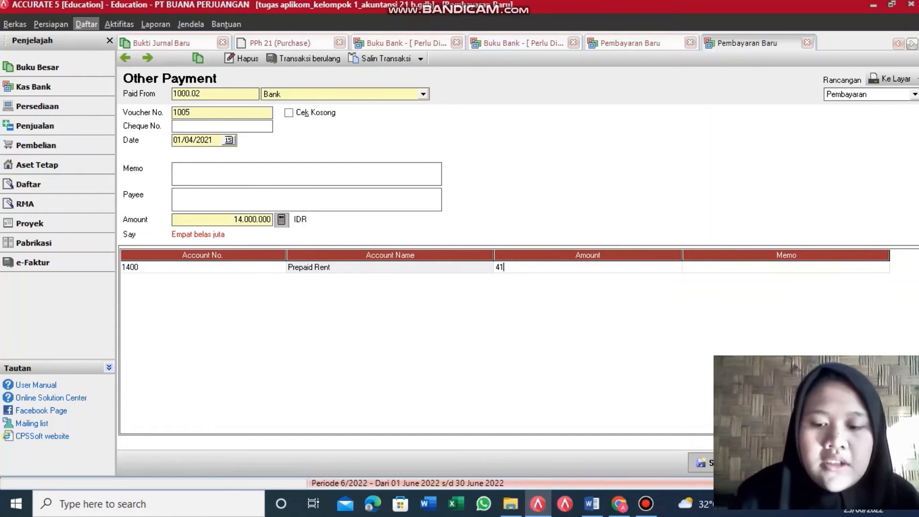
pyautogui.write('000')
pyautogui.press('BackSpace')
pyautogui.press('BackSpace')
pyautogui.press('BackSpace')
pyautogui.press('BackSpace')
pyautogui.press('BackSpace')
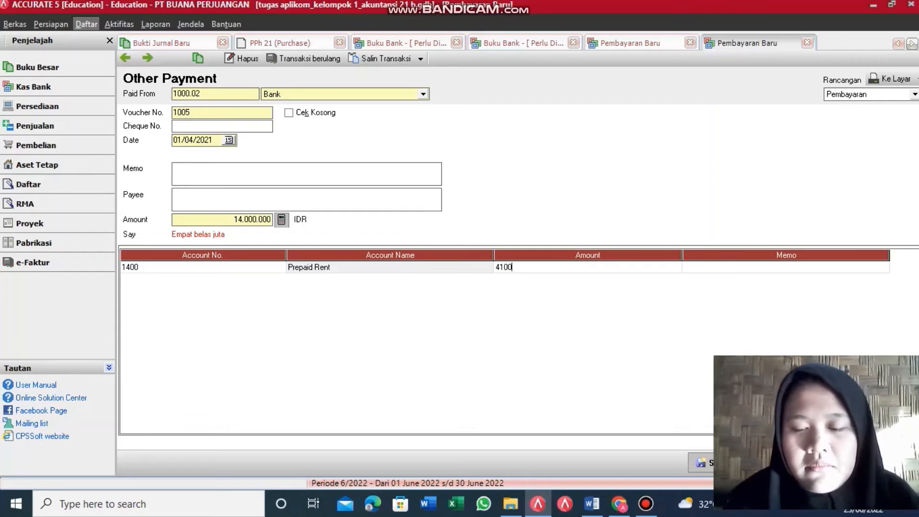
pyautogui.write('1')
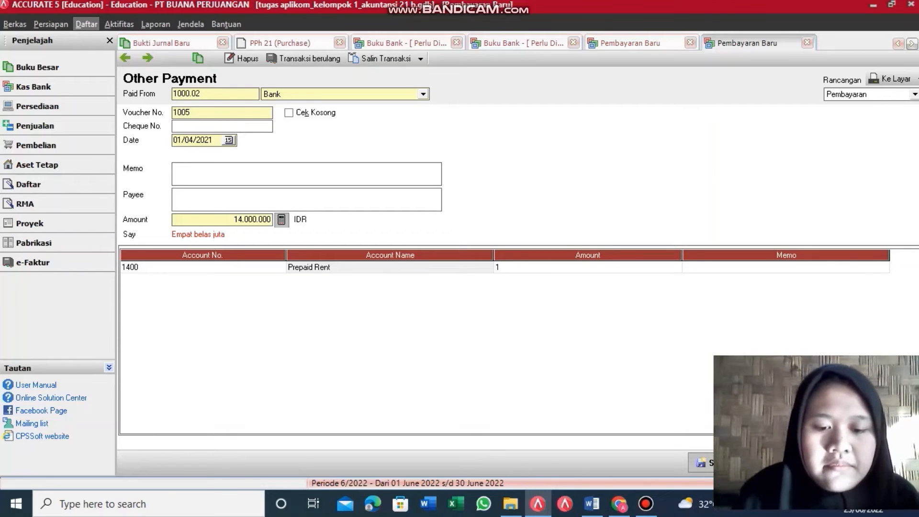
pyautogui.write('4000')
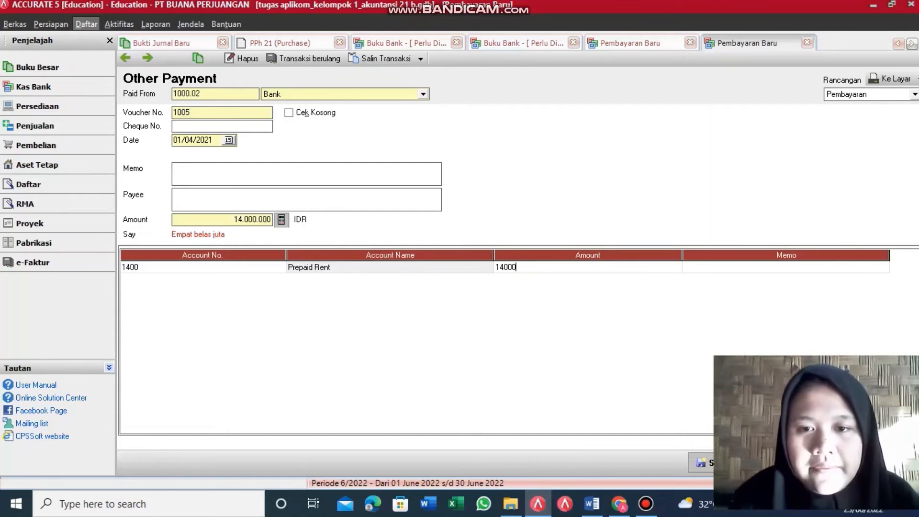
pyautogui.write('000')
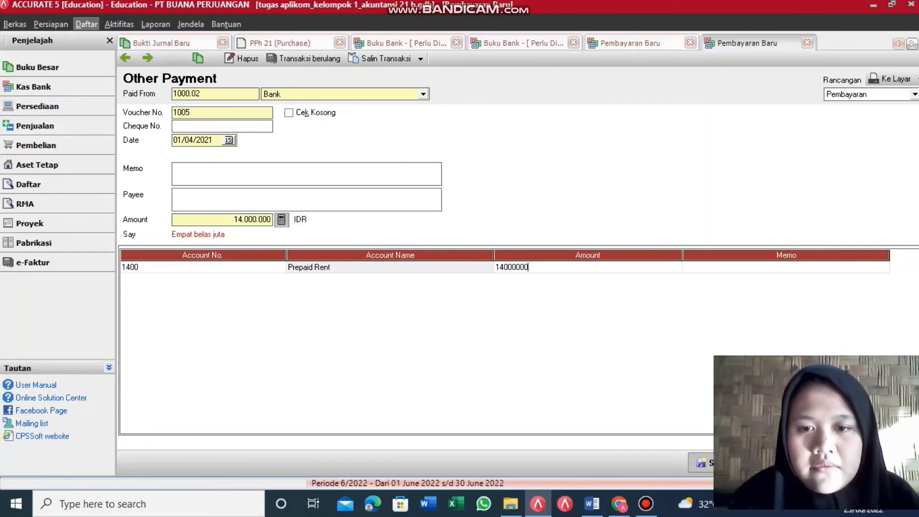
pyautogui.click(678, 264)
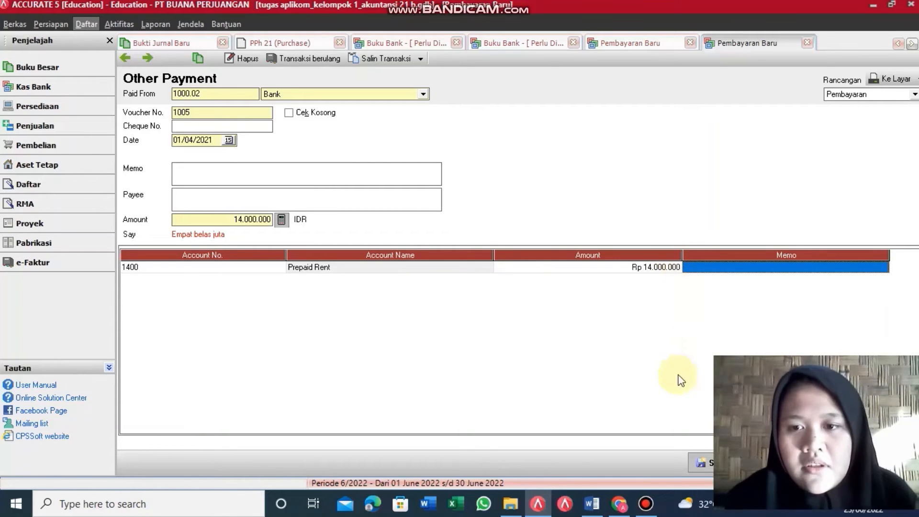
pyautogui.click(702, 461)
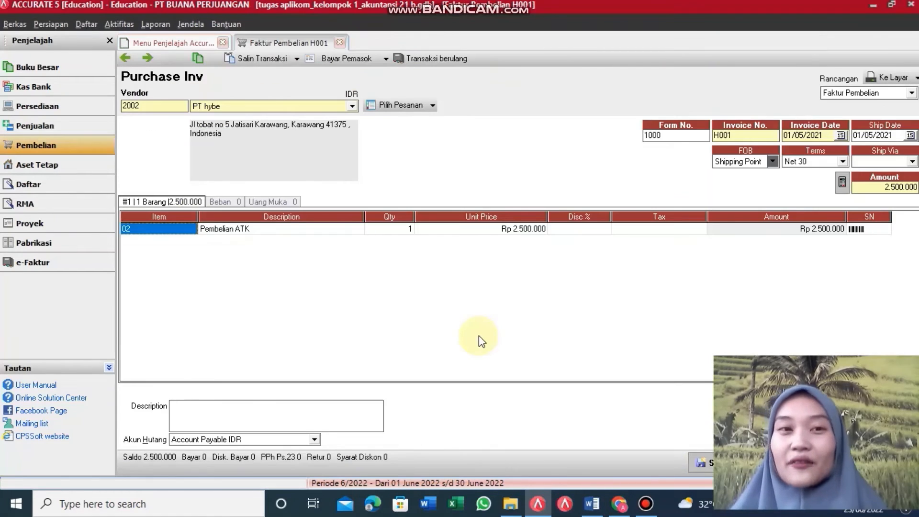
# Step: Start a new purchase payment to vendor PT hybe
pyautogui.click(102, 148)
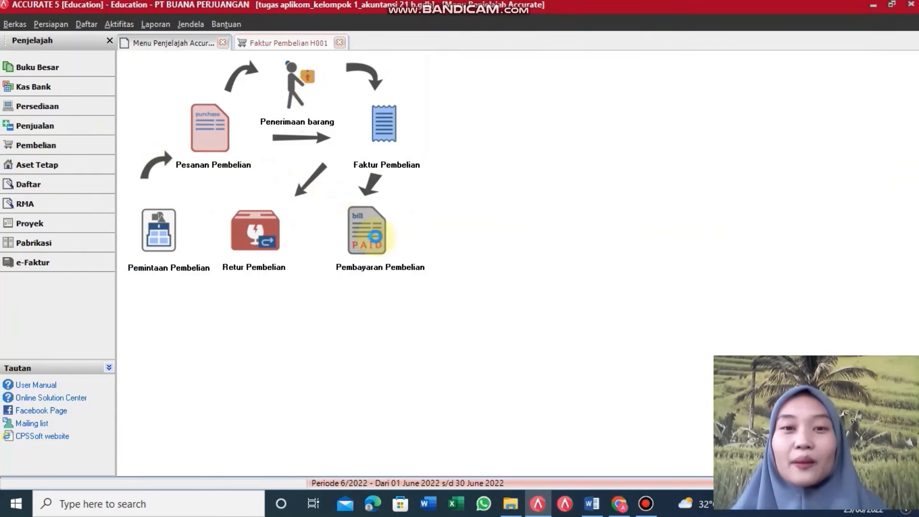
pyautogui.click(375, 236)
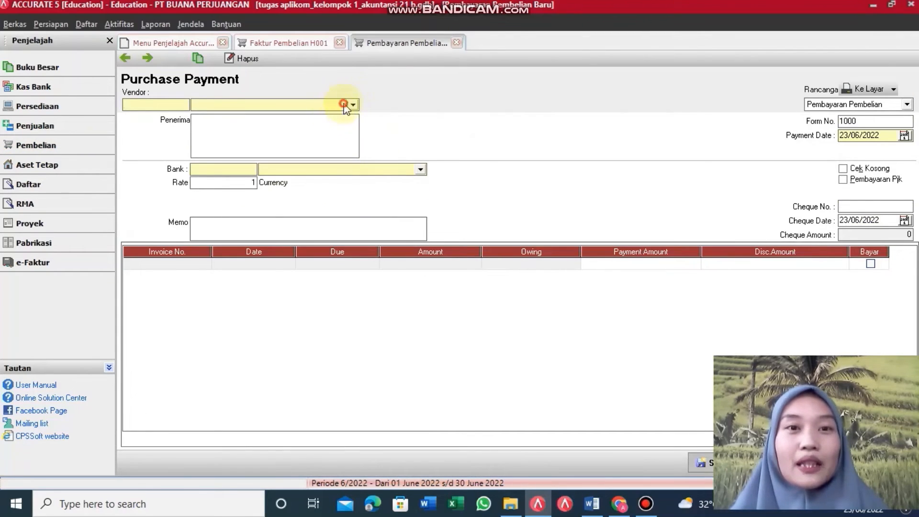
pyautogui.click(344, 105)
pyautogui.click(238, 125)
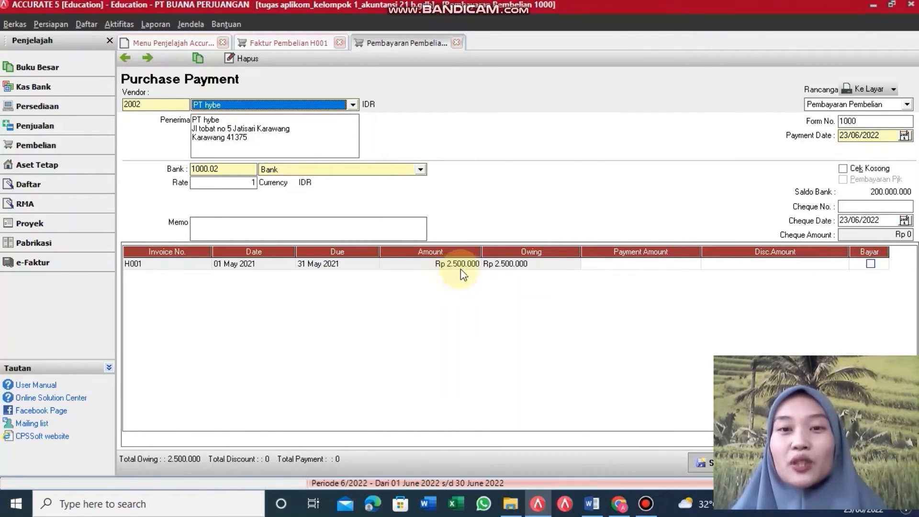
# Step: Pay invoice H001 in full, Rp 2.500.000, with payment date 01/05/2021
pyautogui.click(870, 264)
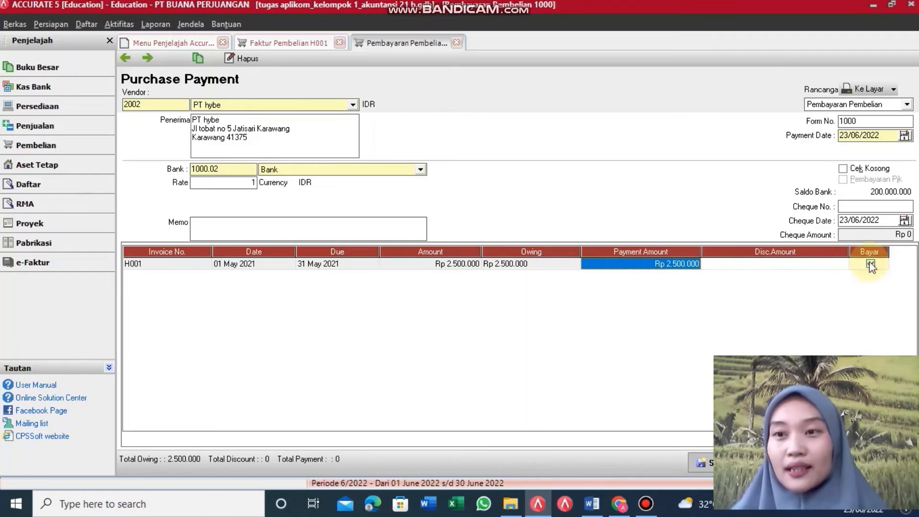
pyautogui.click(867, 136)
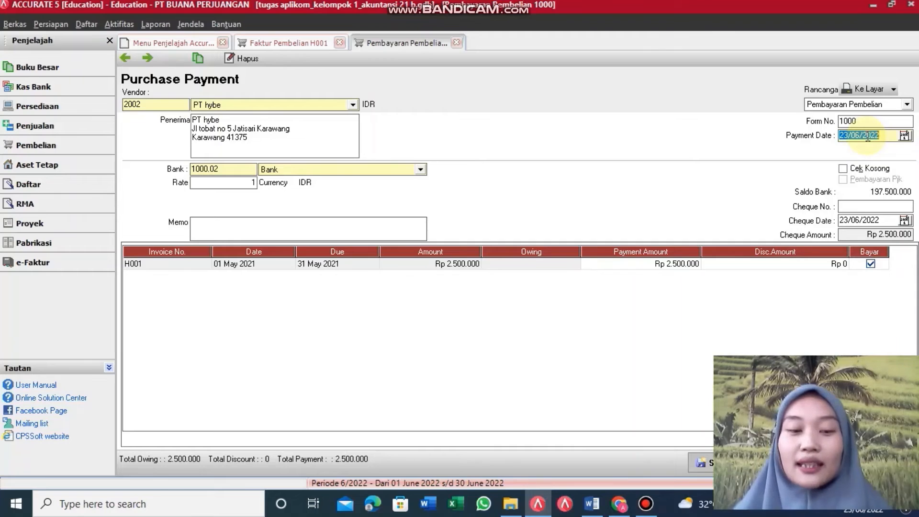
pyautogui.write('01/05/202')
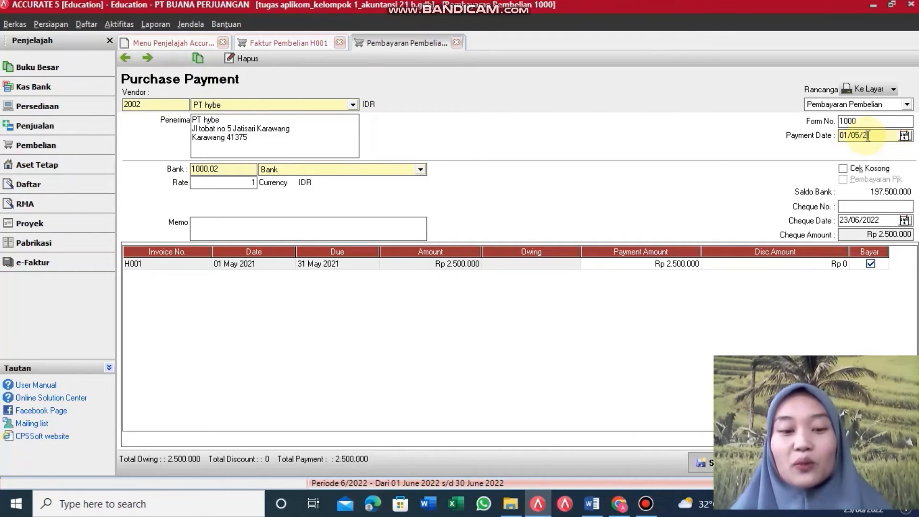
pyautogui.write('1')
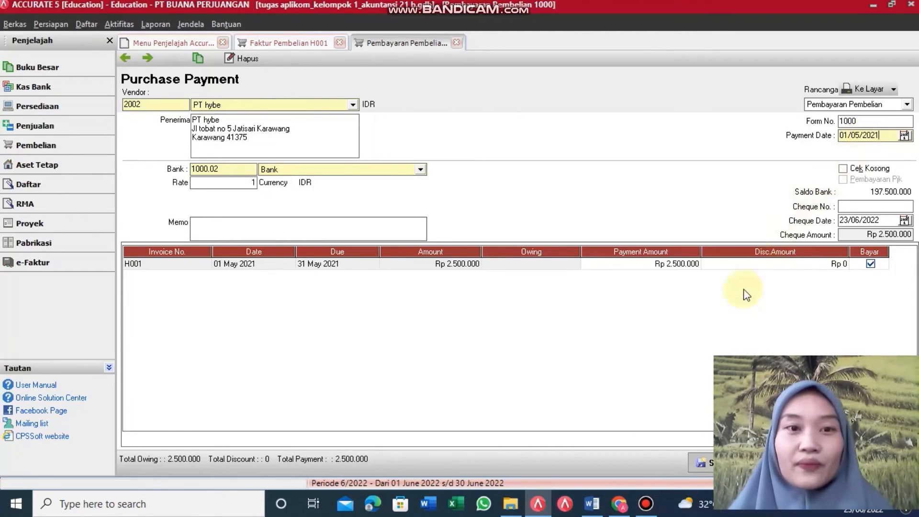
pyautogui.click(650, 408)
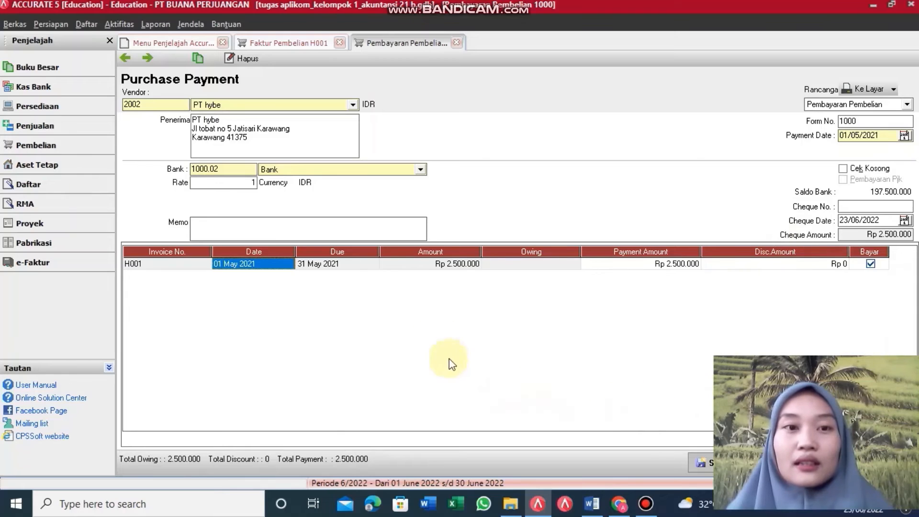
# Step: Save the H001 payment, then begin blank journal voucher 1002 from its date field
pyautogui.click(702, 464)
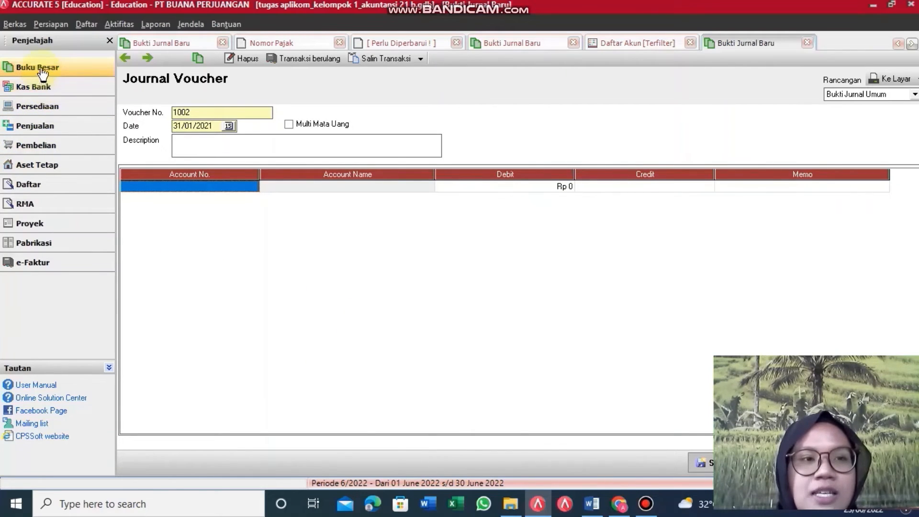
pyautogui.click(42, 71)
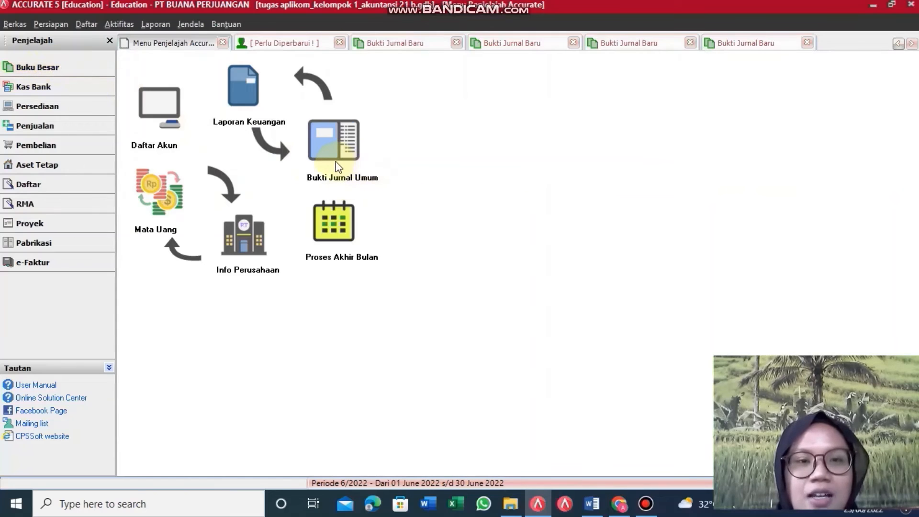
pyautogui.click(335, 162)
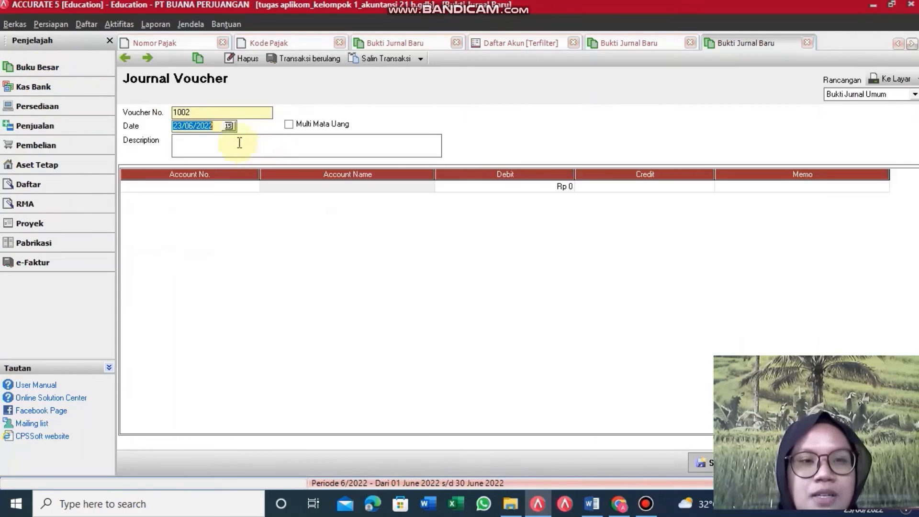
pyautogui.click(220, 127)
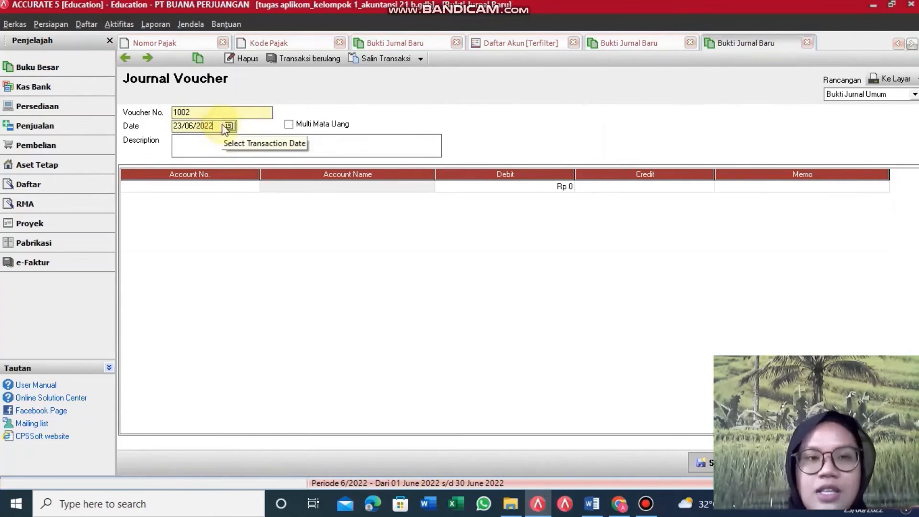
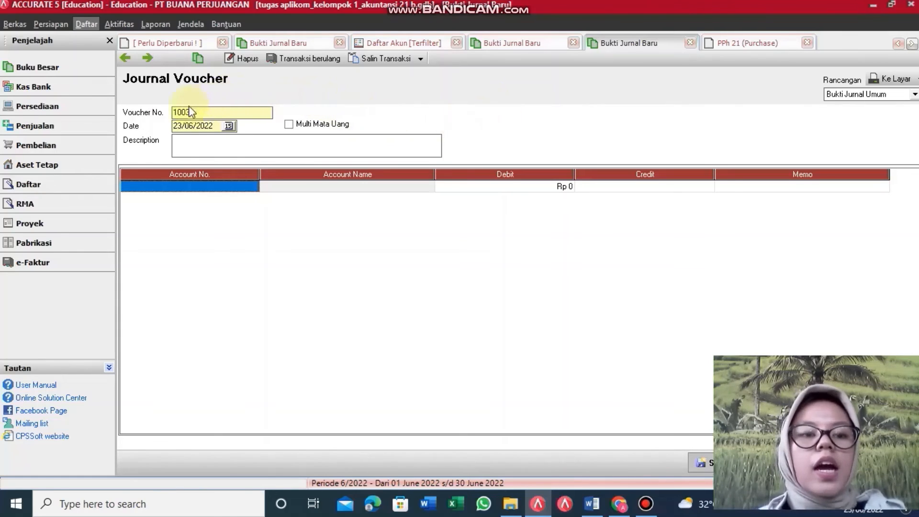
# Step: Change voucher 1003's date from 23/06/2022 to 31/01/2021
pyautogui.click(216, 127)
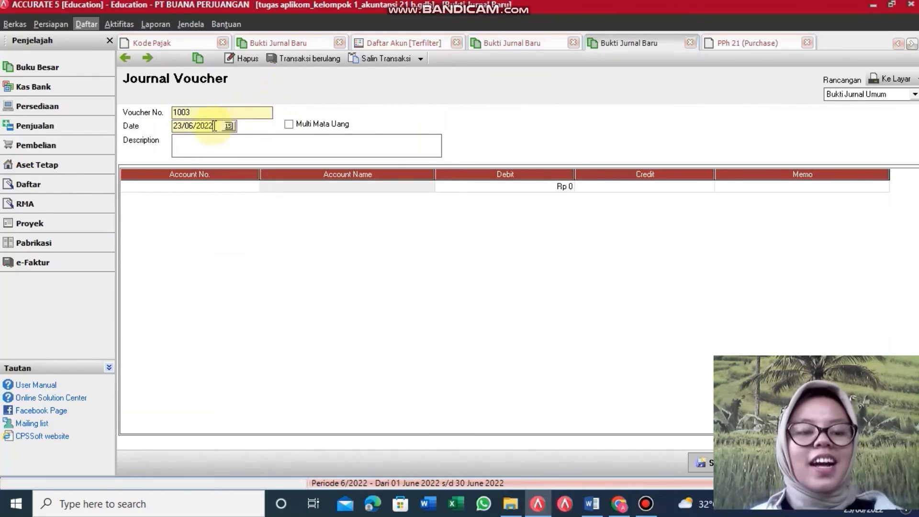
pyautogui.moveTo(215, 126); pyautogui.dragTo(154, 127)
pyautogui.press('BackSpace')
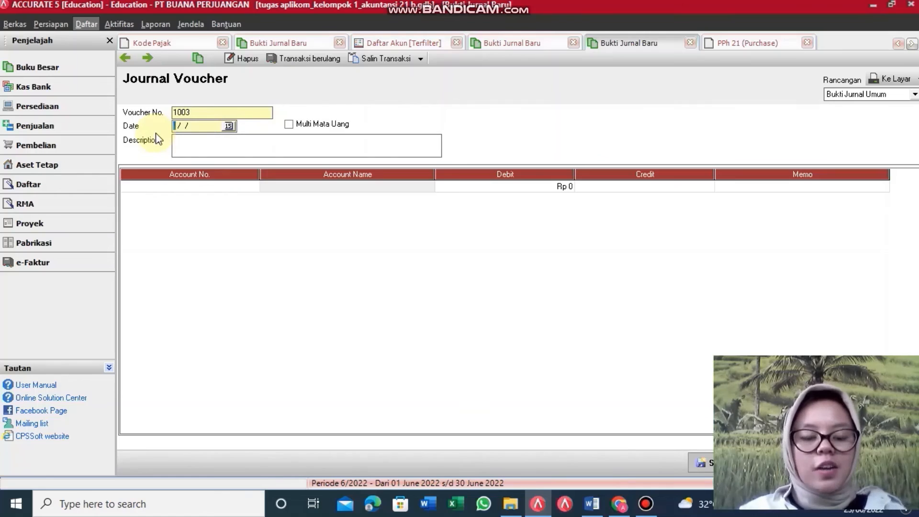
pyautogui.write('31/')
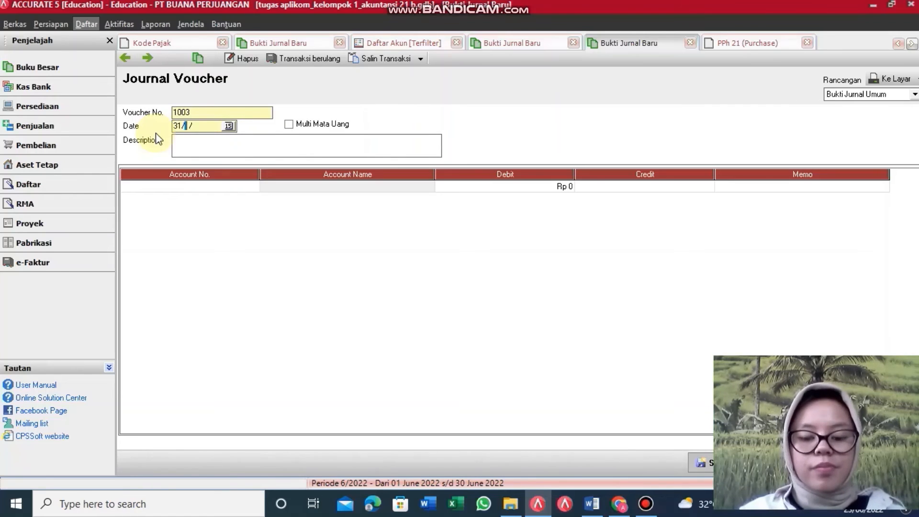
pyautogui.write('01/202')
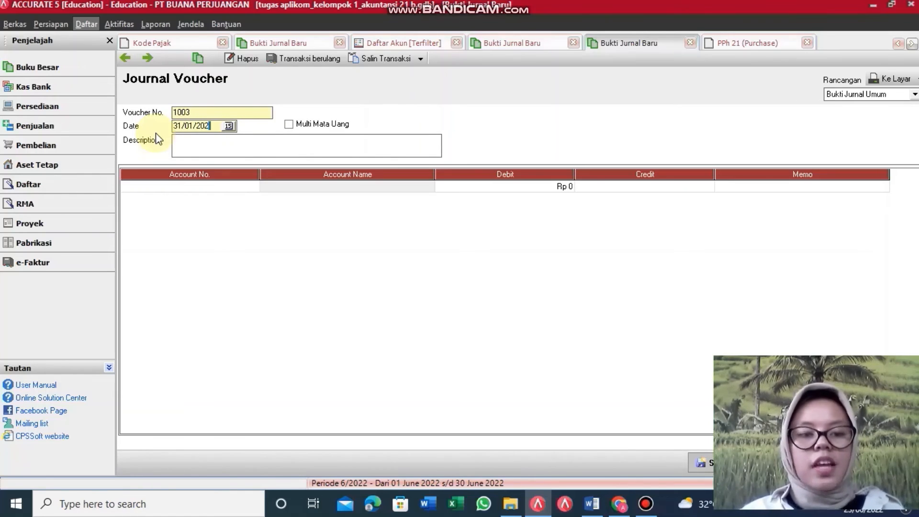
pyautogui.write('1')
# Step: Enter the description 'Hasil opname atas perlengkapan dagang', fixing typos along the way
pyautogui.click(184, 146)
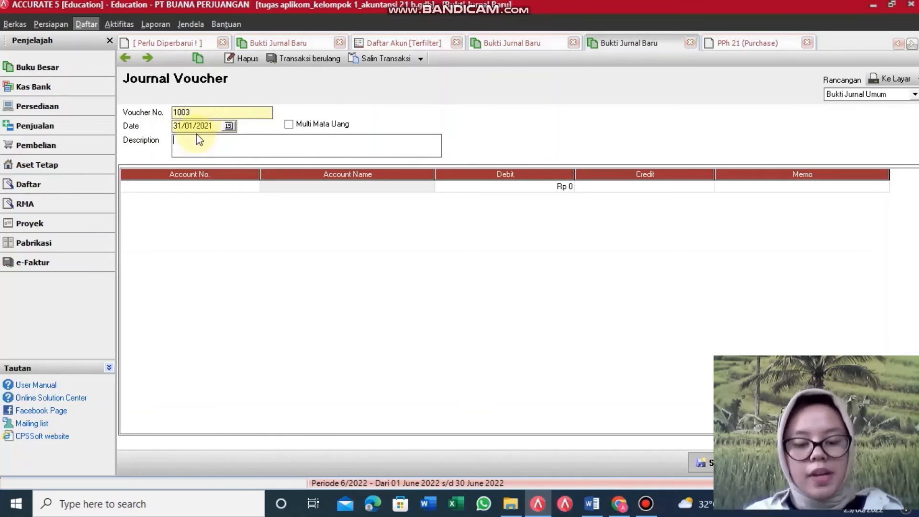
pyautogui.write('Hasil')
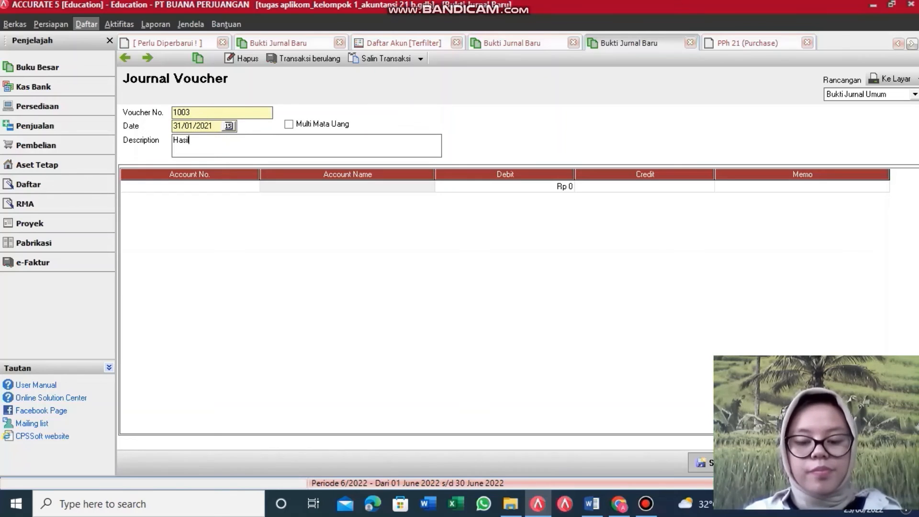
pyautogui.write(' opnem')
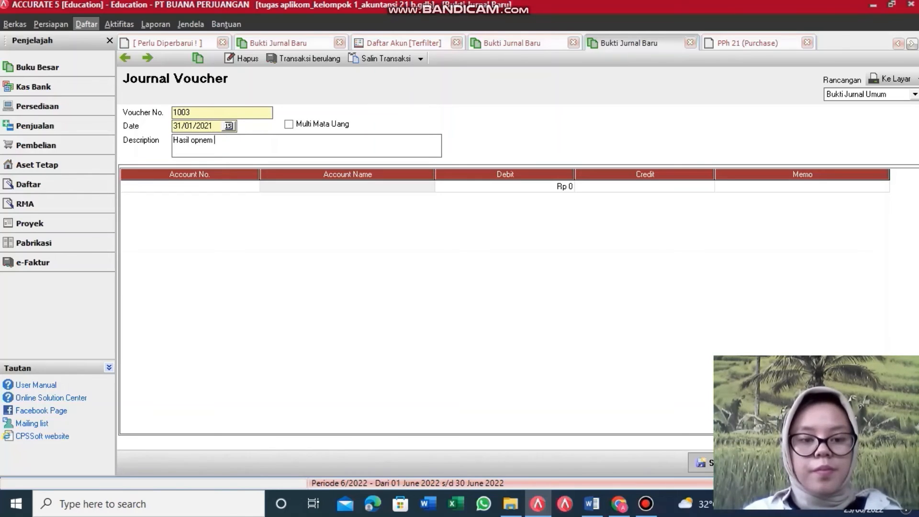
pyautogui.press('BackSpace')
pyautogui.press('BackSpace')
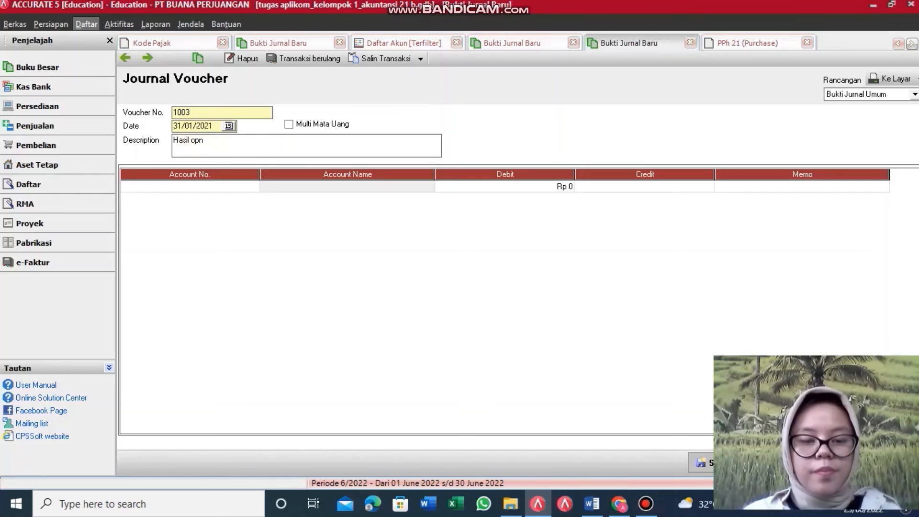
pyautogui.write('mae')
pyautogui.press('BackSpace')
pyautogui.press('BackSpace')
pyautogui.press('BackSpace')
pyautogui.press('BackSpace')
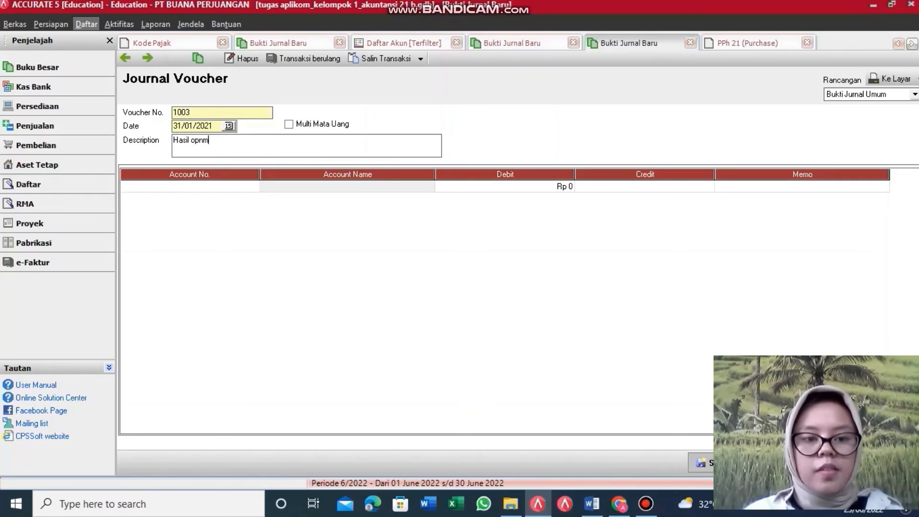
pyautogui.write('ame a')
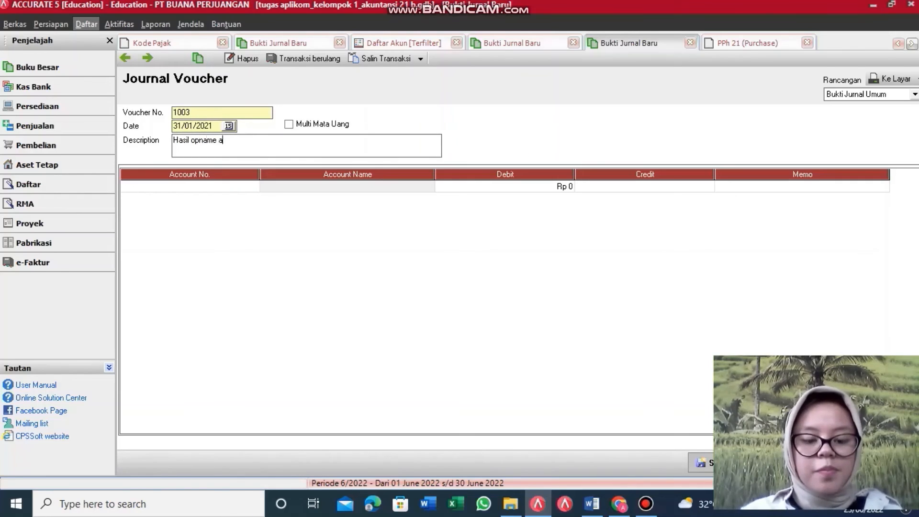
pyautogui.write('tas pe')
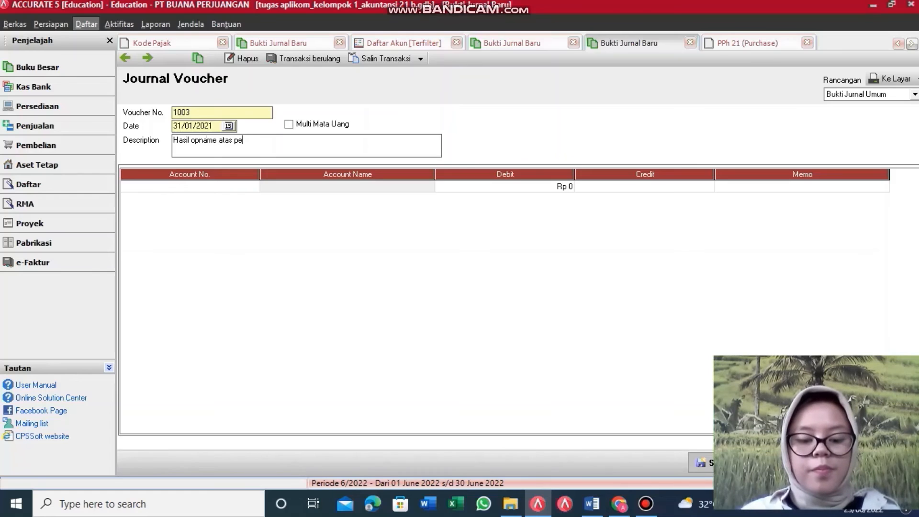
pyautogui.write('rlengkap')
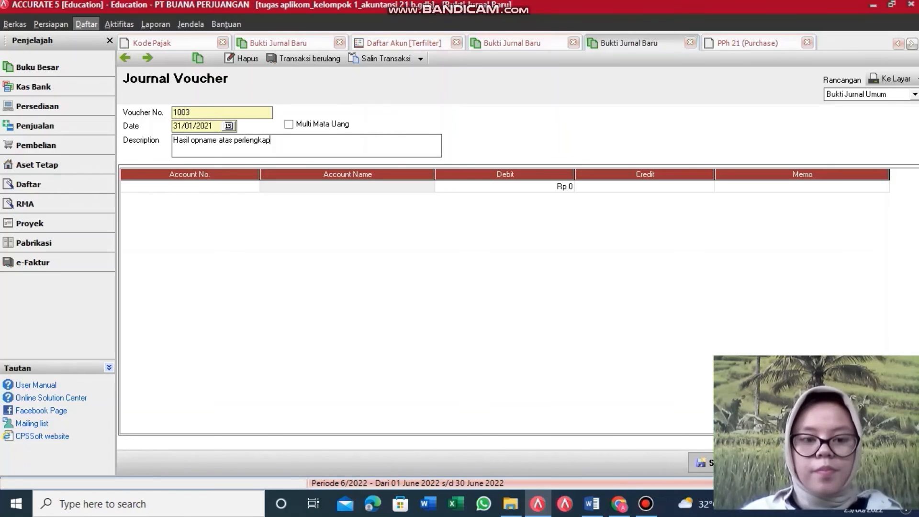
pyautogui.write('an dagnag')
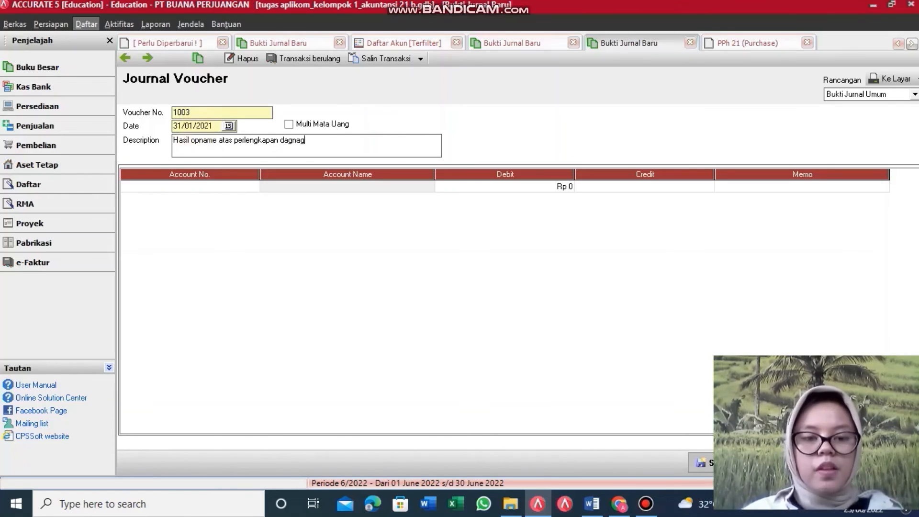
pyautogui.press('BackSpace')
pyautogui.press('BackSpace')
pyautogui.press('BackSpace')
pyautogui.write('ang')
pyautogui.press('Tab')
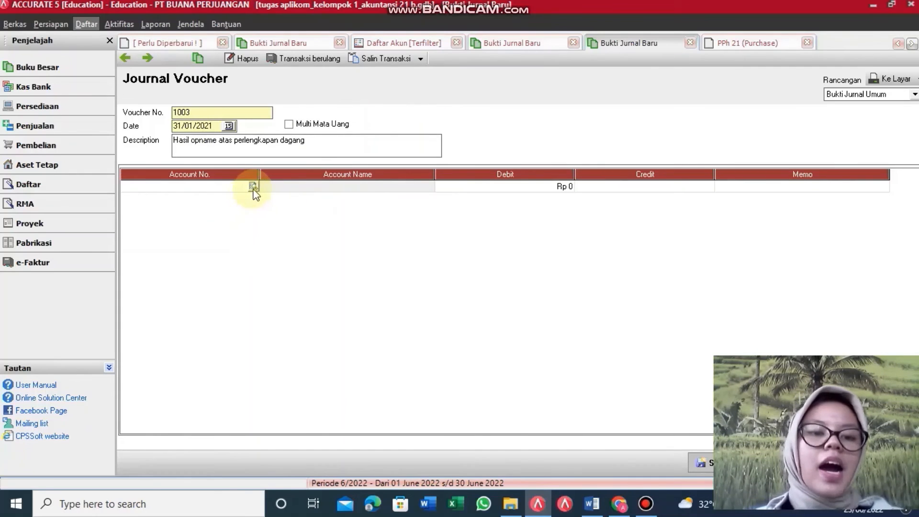
# Step: Debit Equipment Expenses 6201.03 for Rp 1.250.000 on the first journal row
pyautogui.click(254, 187)
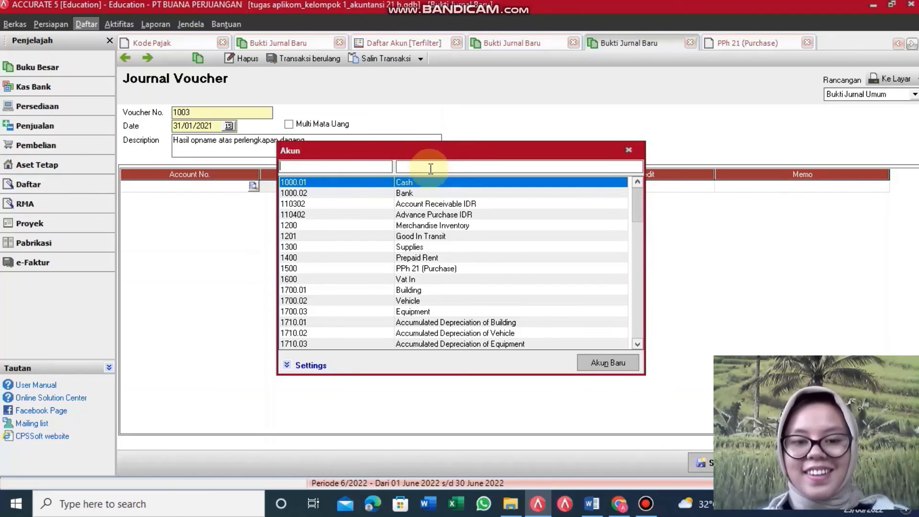
pyautogui.click(430, 169)
pyautogui.write('e')
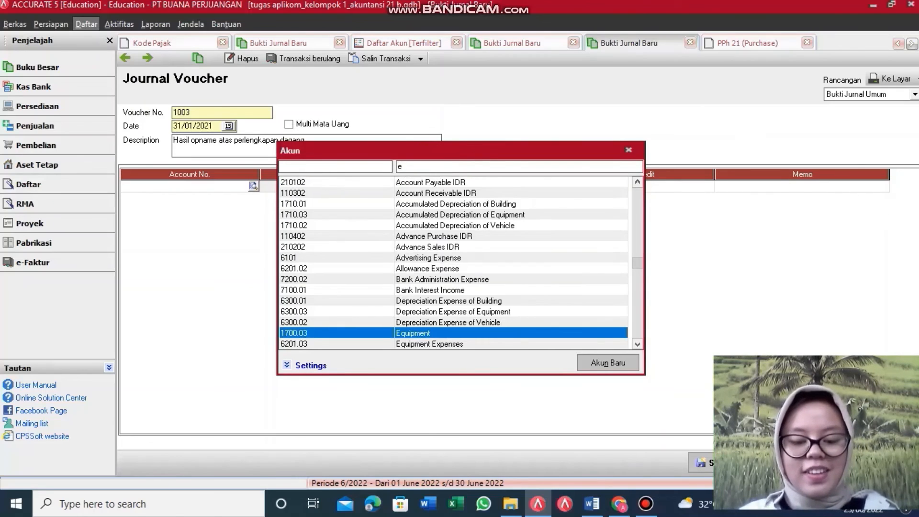
pyautogui.write('q')
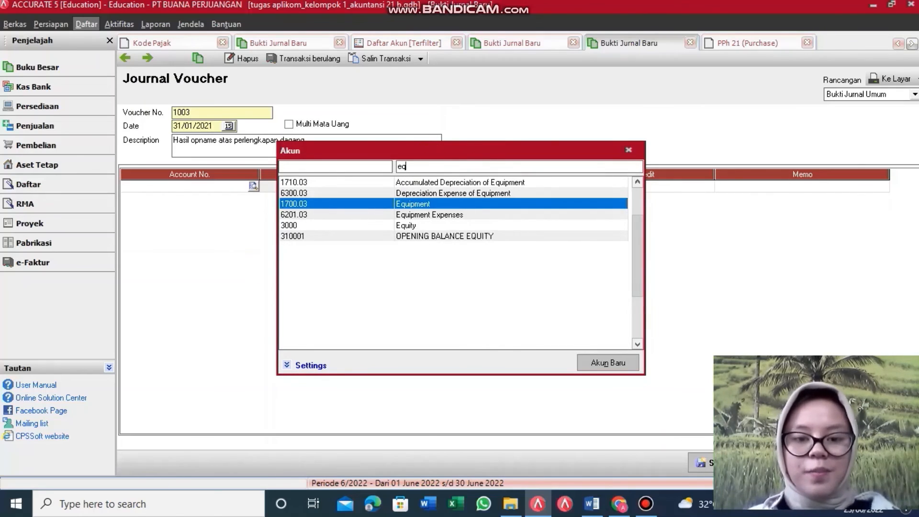
pyautogui.click(452, 217)
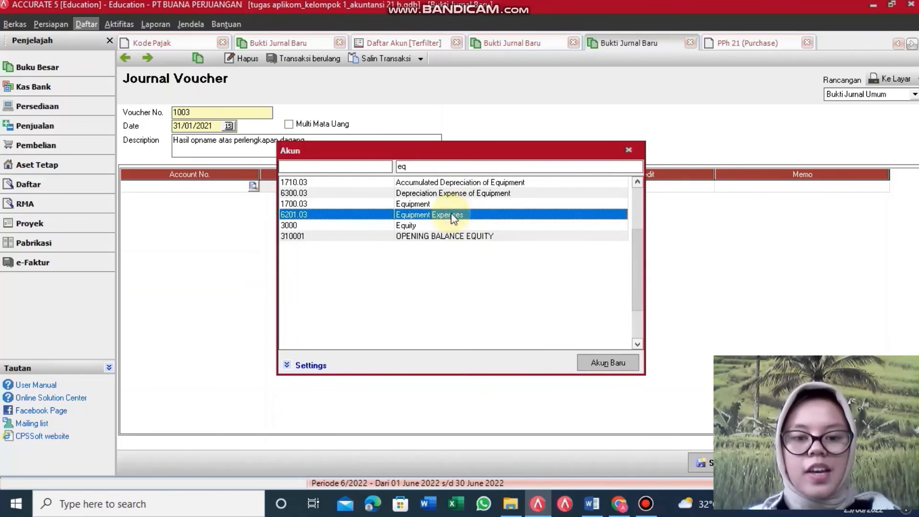
pyautogui.doubleClick(453, 217)
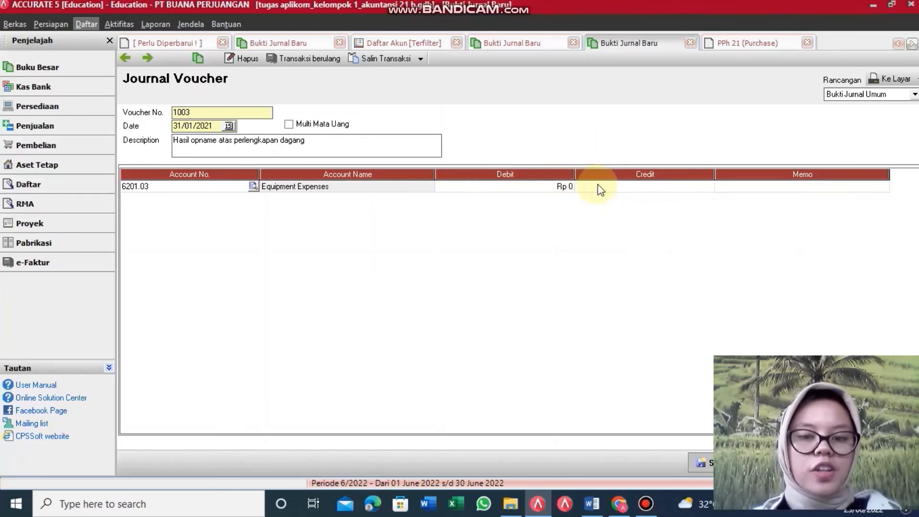
pyautogui.click(550, 190)
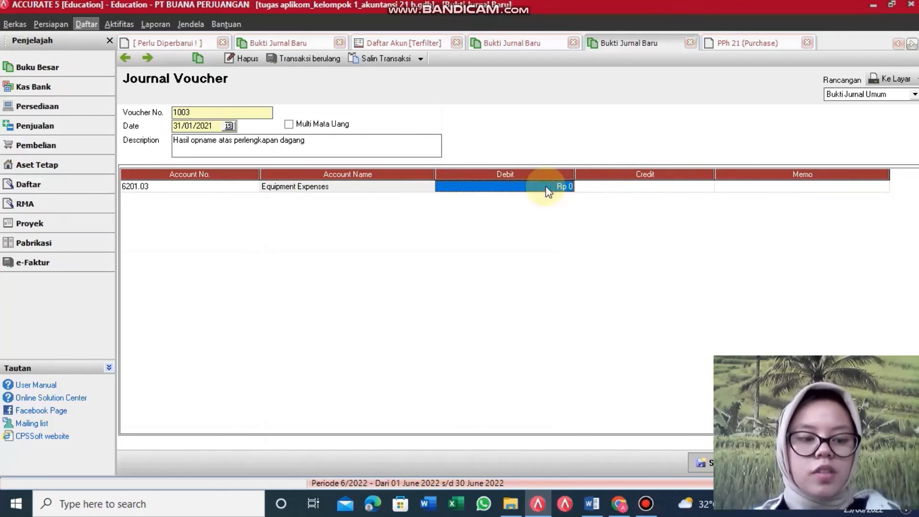
pyautogui.write('1')
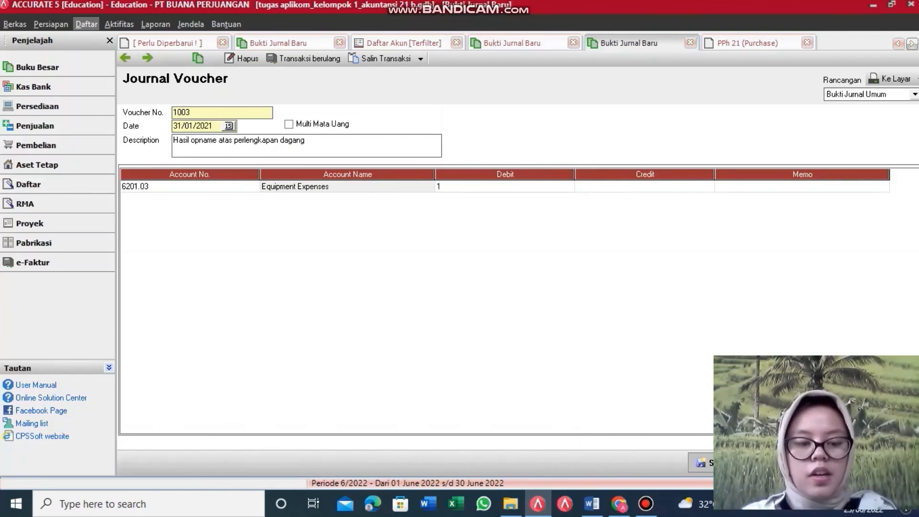
pyautogui.write('.25')
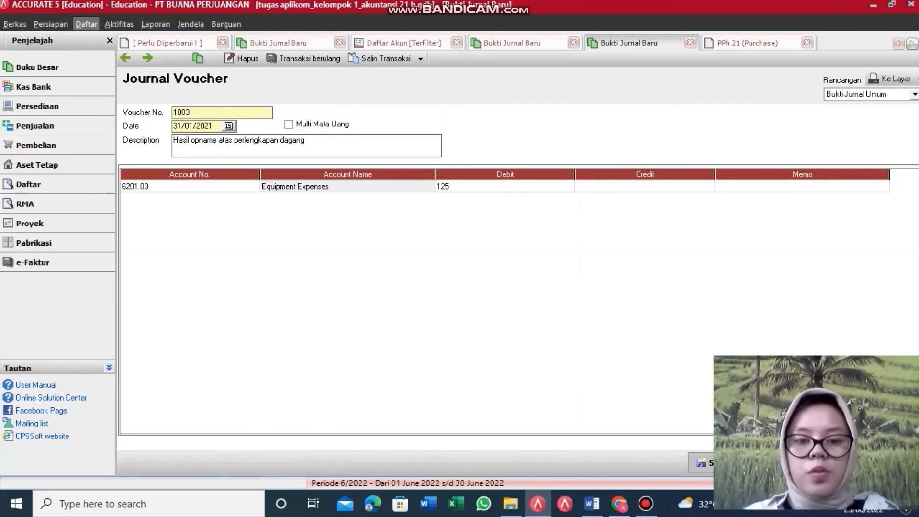
pyautogui.write('0.000')
pyautogui.press('Tab')
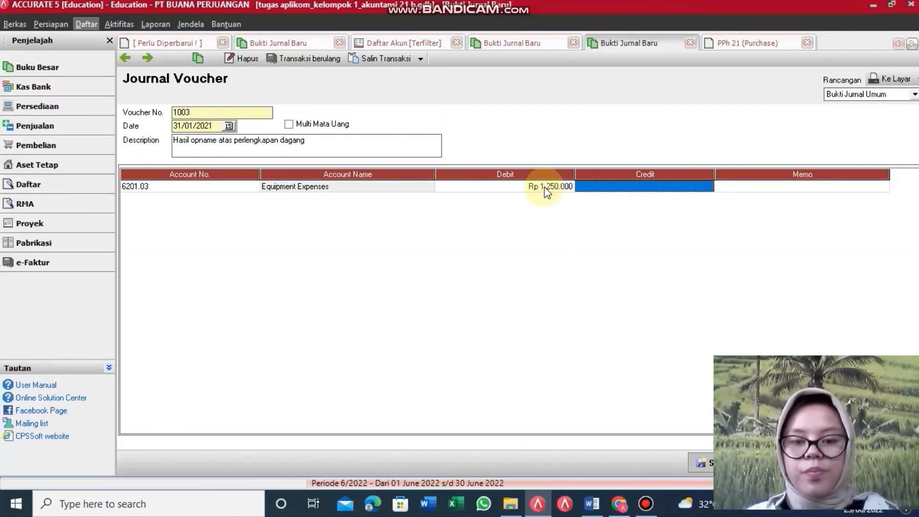
# Step: Put 1700.03 Equipment on a second row as the credit, then save voucher 1003
pyautogui.press('Return')
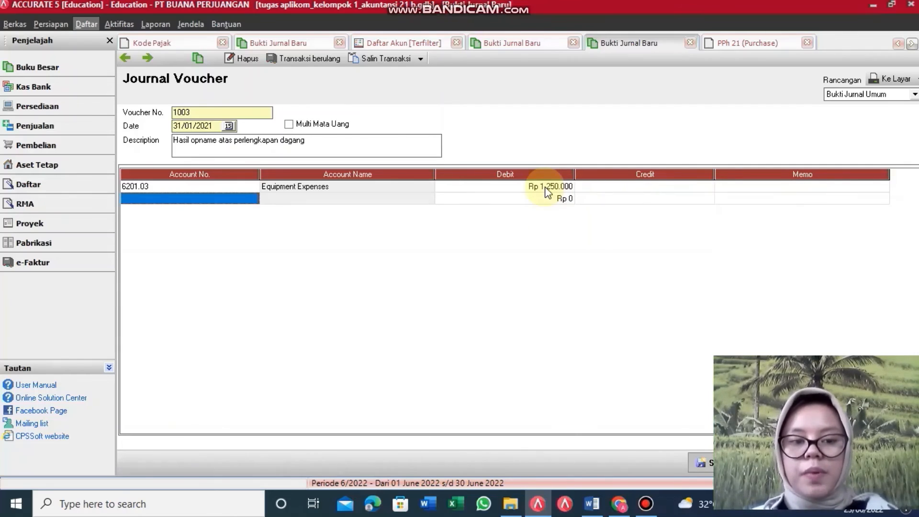
pyautogui.click(254, 200)
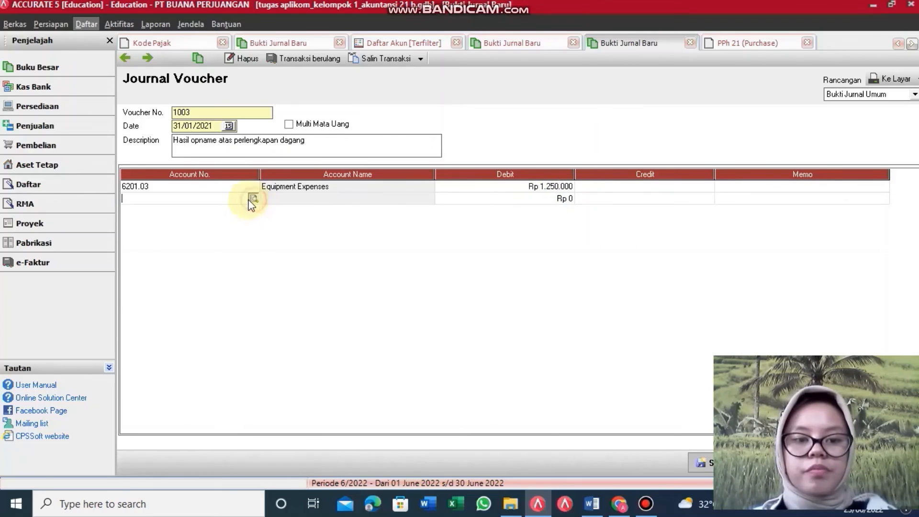
pyautogui.click(253, 199)
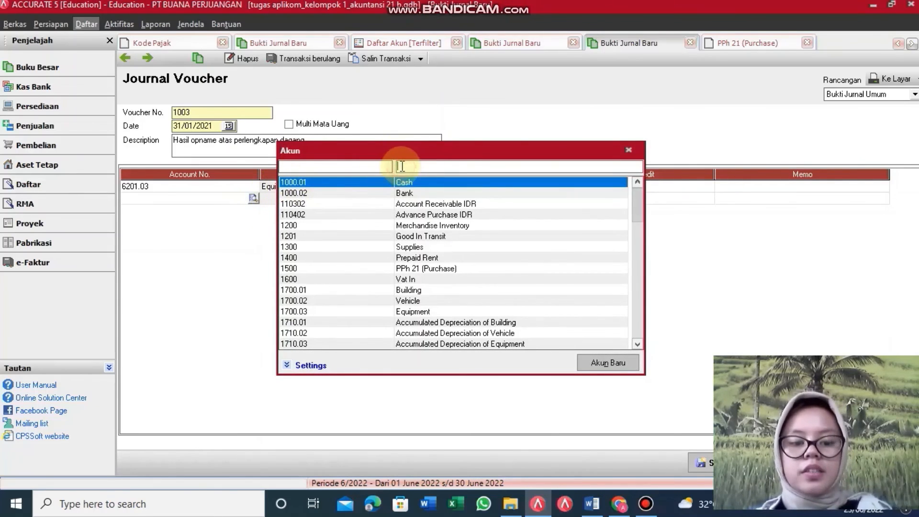
pyautogui.write('equ')
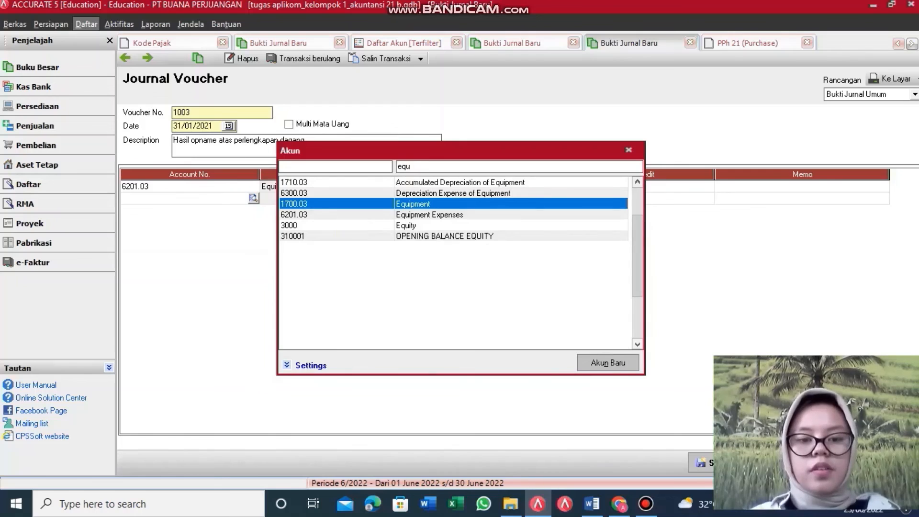
pyautogui.click(418, 205)
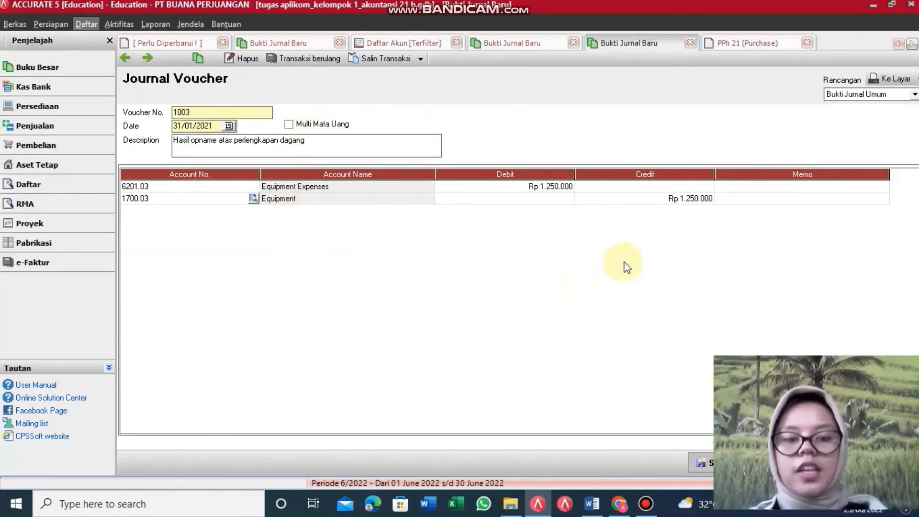
pyautogui.click(698, 463)
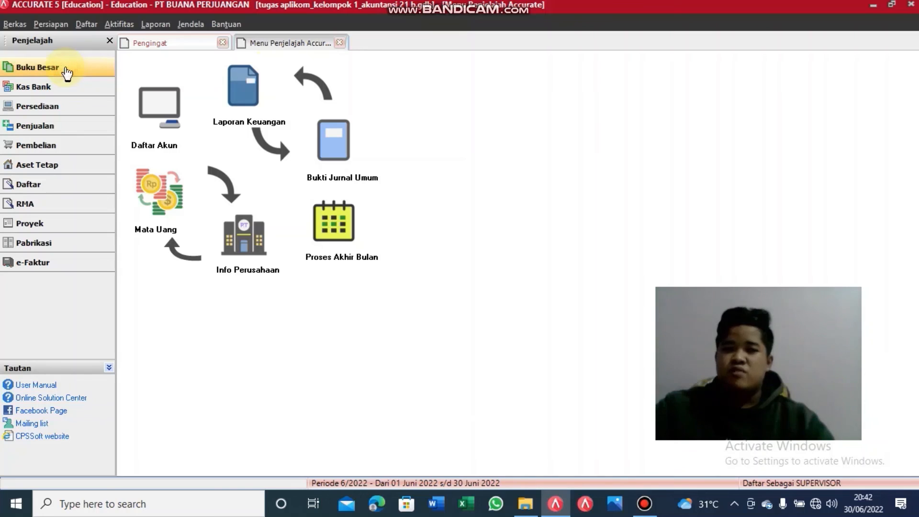
# Step: Create a new general journal voucher dated 31/01/2021
pyautogui.click(336, 168)
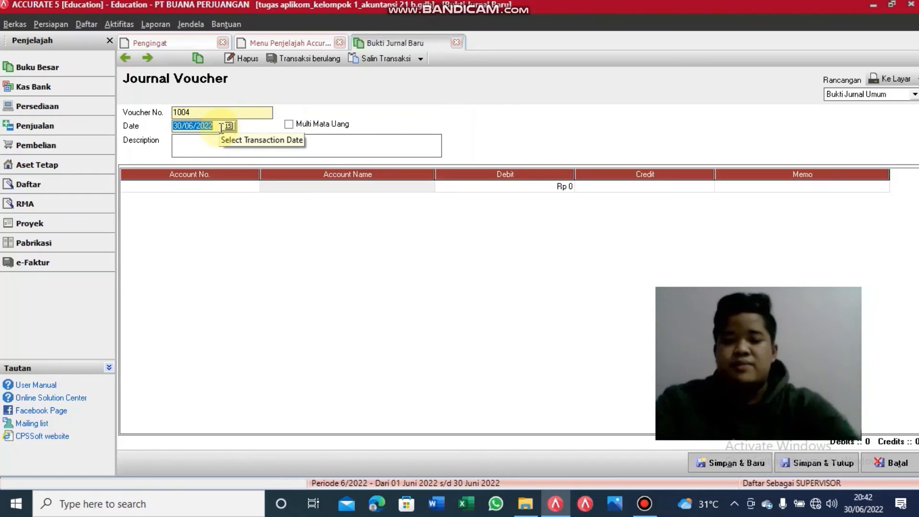
pyautogui.press('BackSpace')
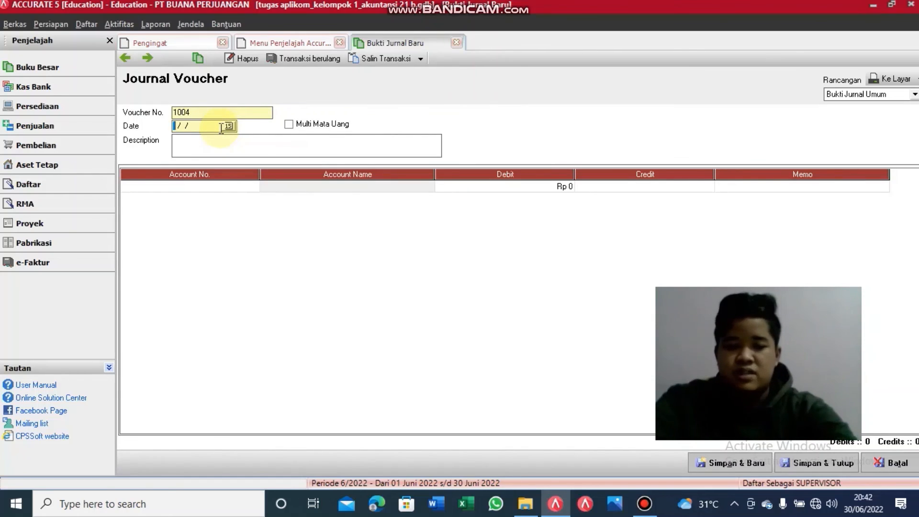
pyautogui.write('31/01/')
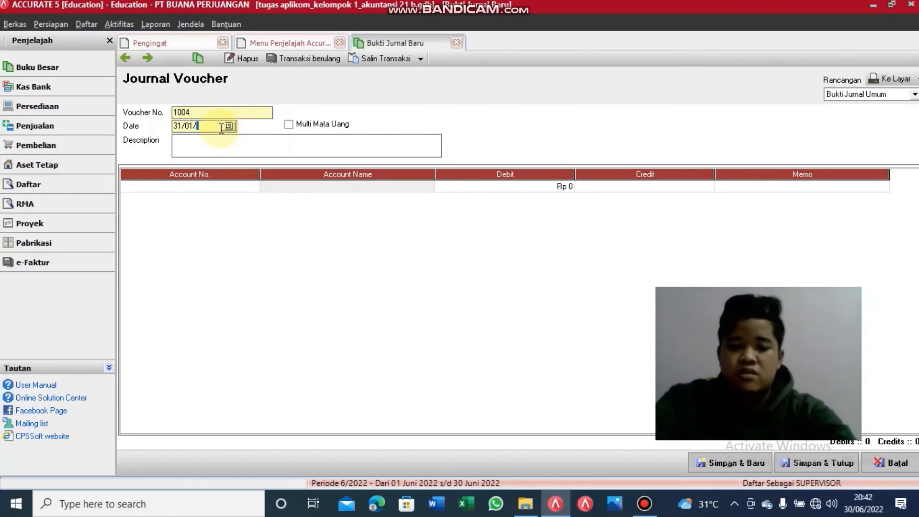
pyautogui.write('2021')
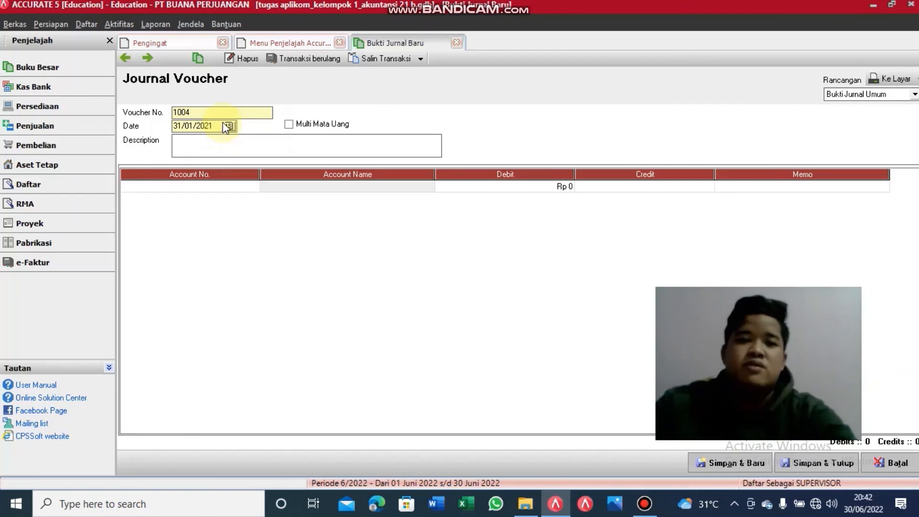
# Step: Describe it as 'hasil opname barang per 31 januari 2021', correcting the year
pyautogui.click(220, 143)
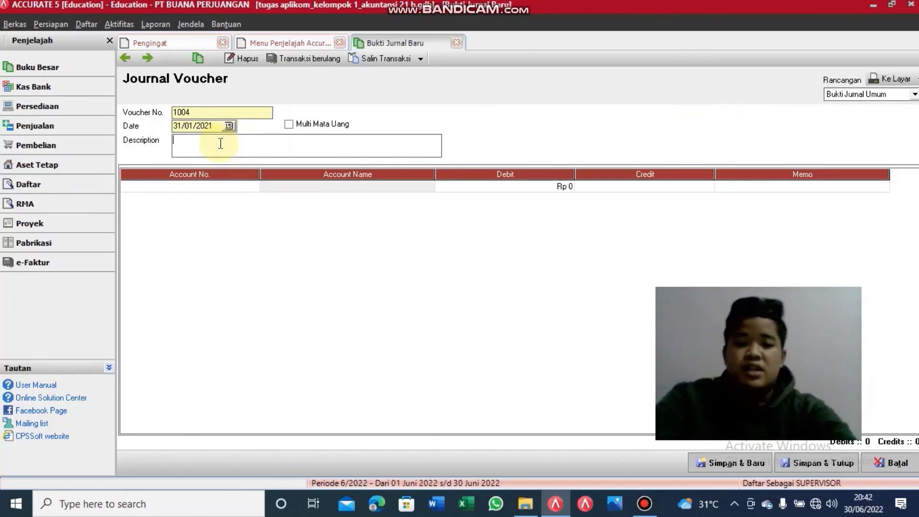
pyautogui.write('hasil')
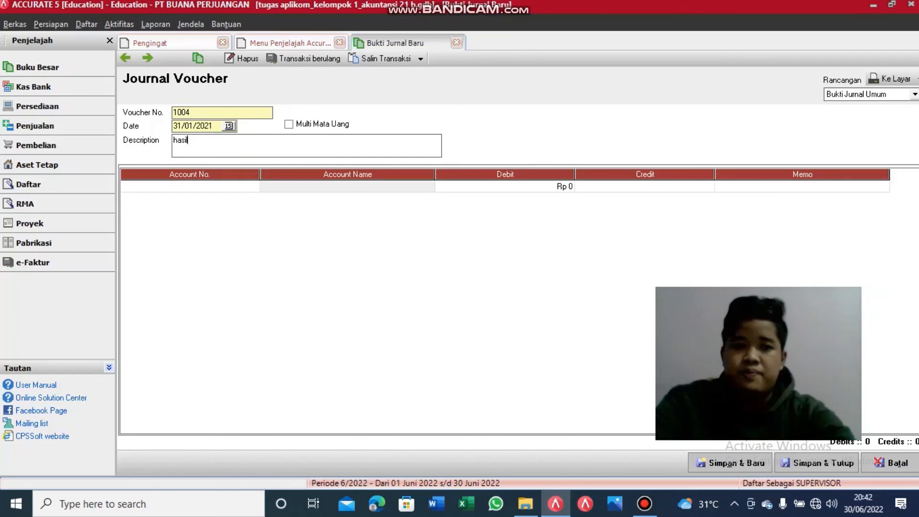
pyautogui.write(' opn')
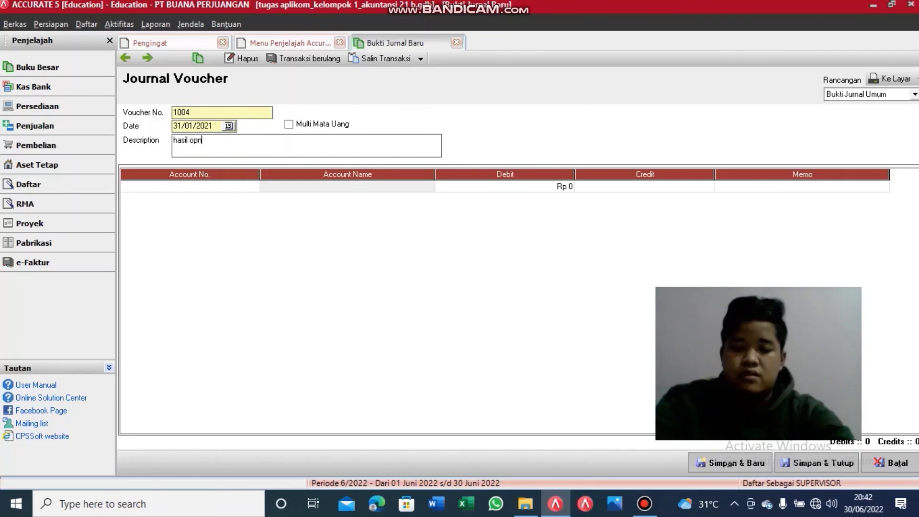
pyautogui.write('ame ba')
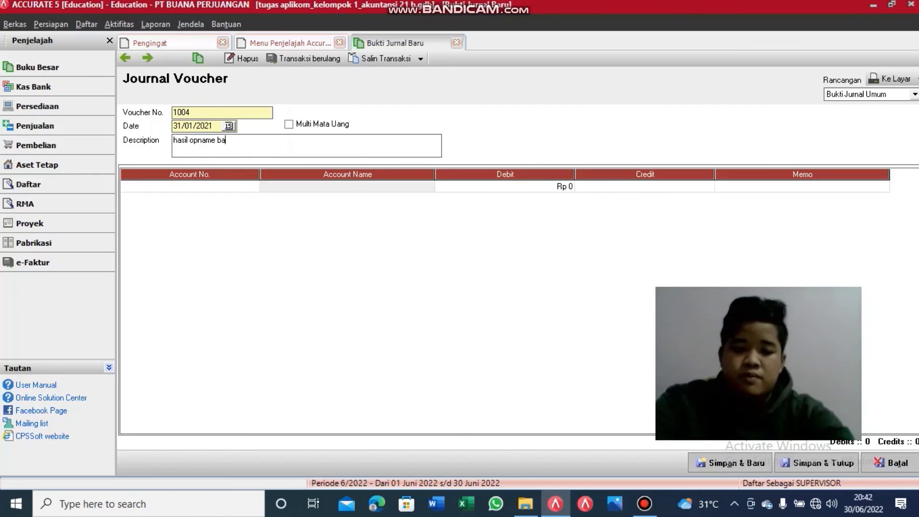
pyautogui.write('rang per 31 ')
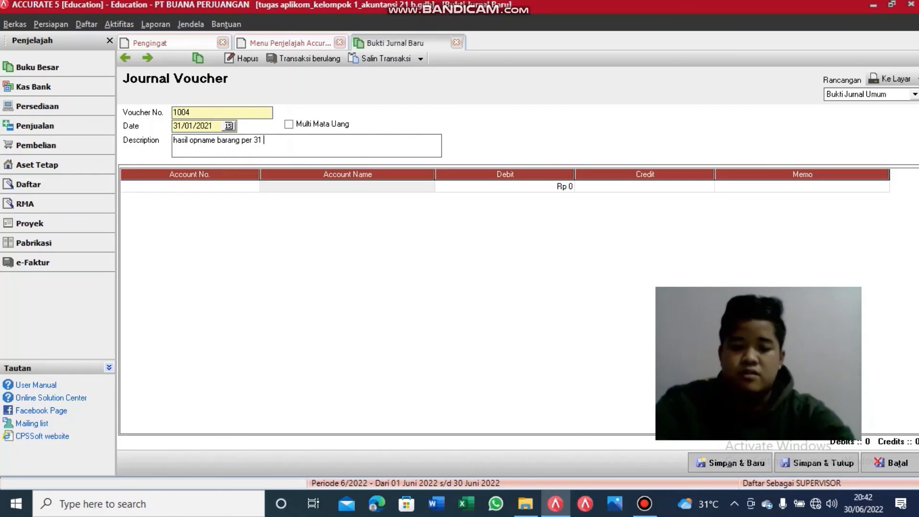
pyautogui.write('januari')
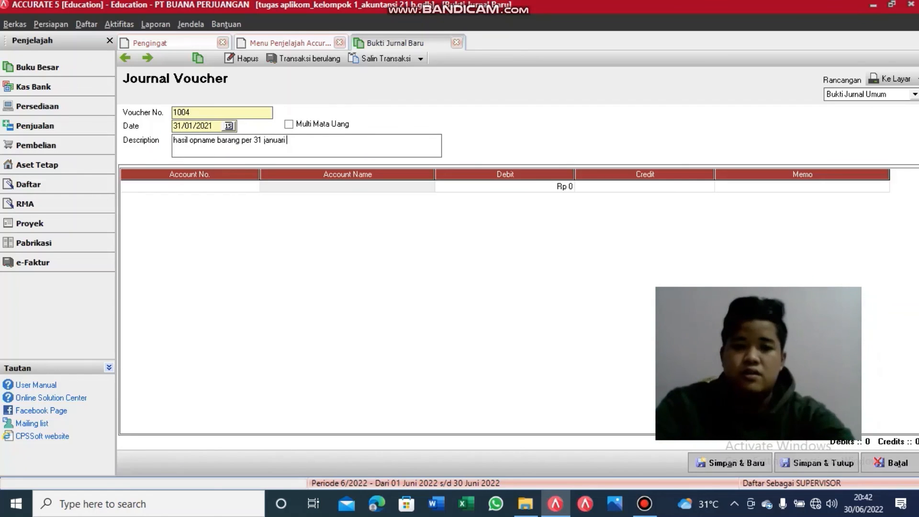
pyautogui.write(' 2022')
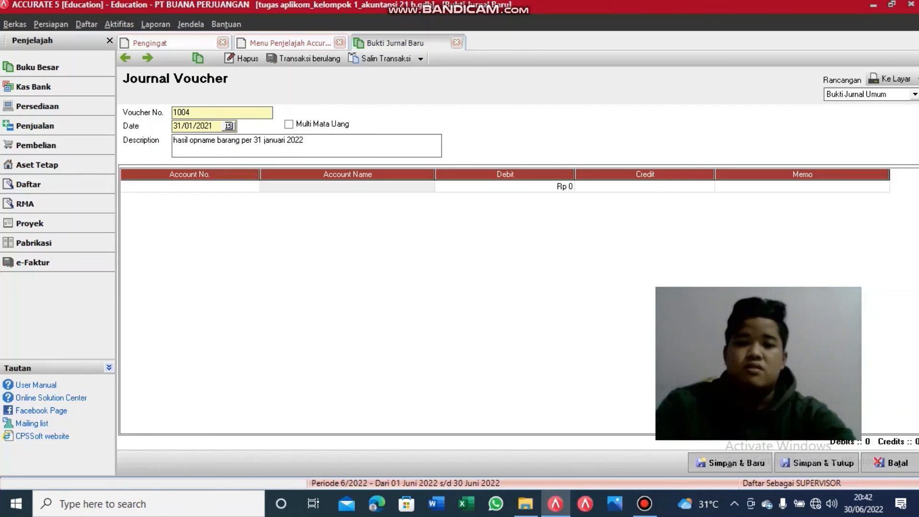
pyautogui.press('BackSpace')
pyautogui.write('1')
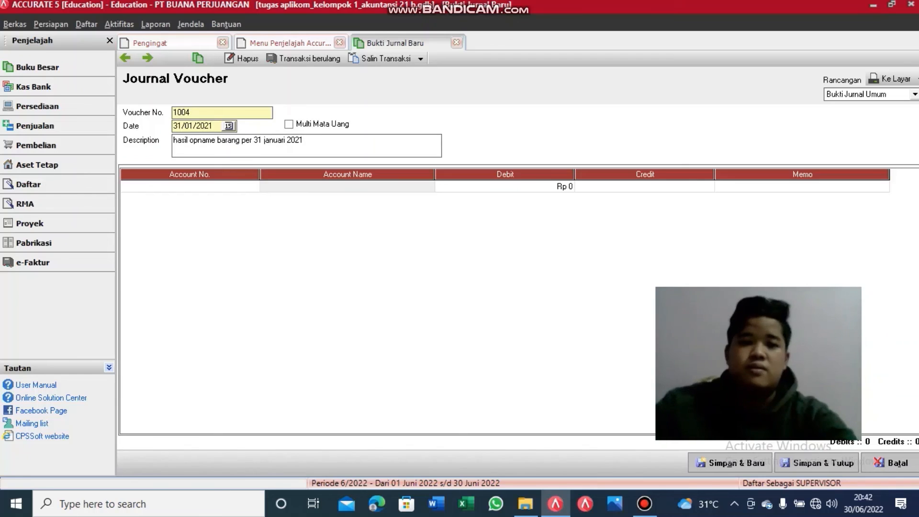
# Step: Debit 1200 Merchandise Inventory for 3000000 on voucher 1004's first line
pyautogui.click(252, 186)
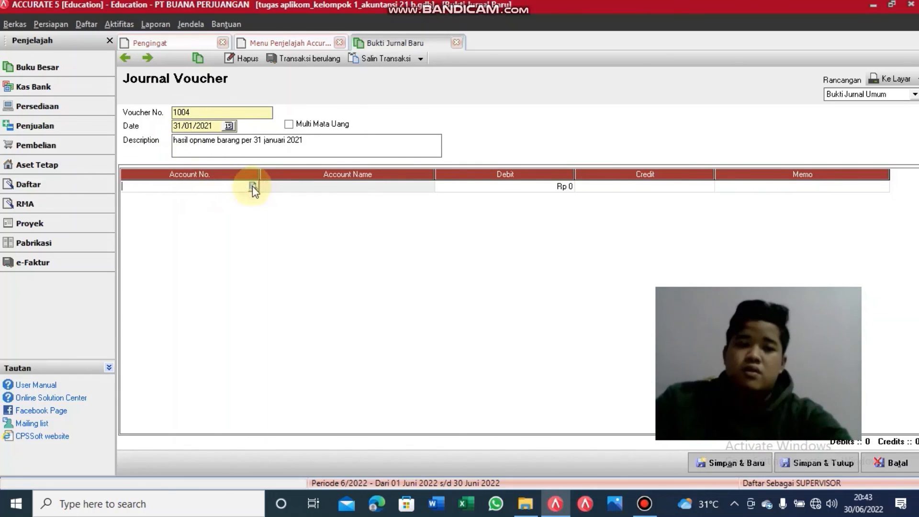
pyautogui.click(252, 187)
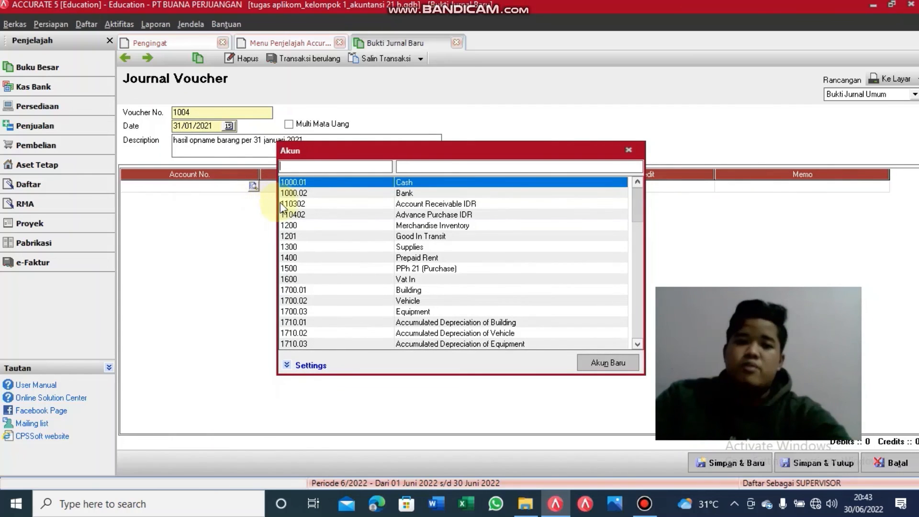
pyautogui.doubleClick(294, 226)
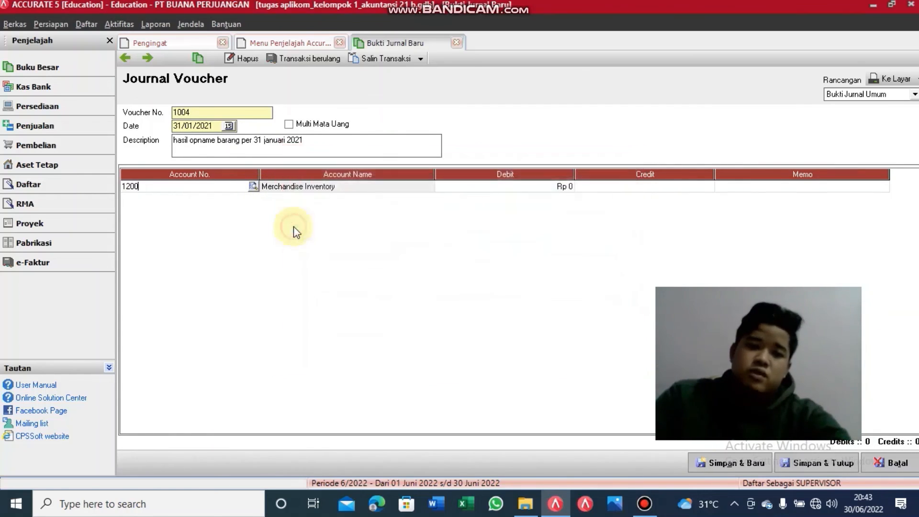
pyautogui.click(548, 187)
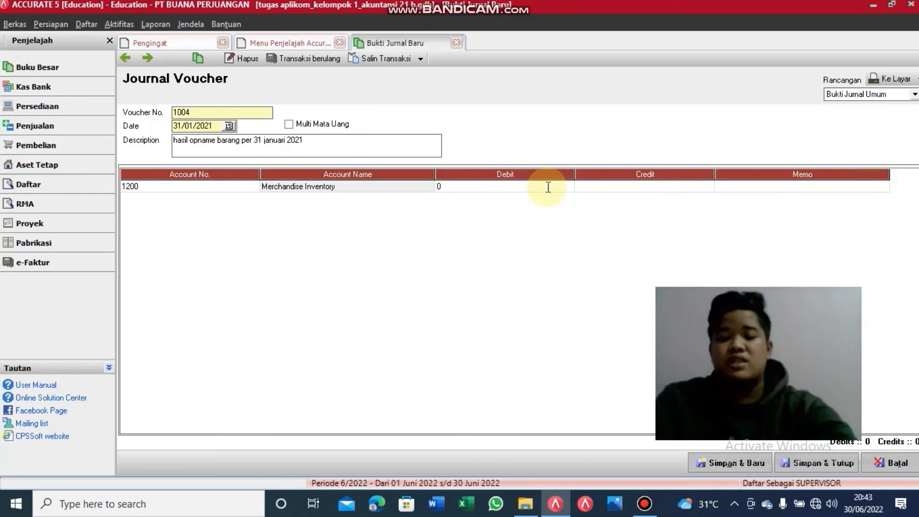
pyautogui.press('BackSpace')
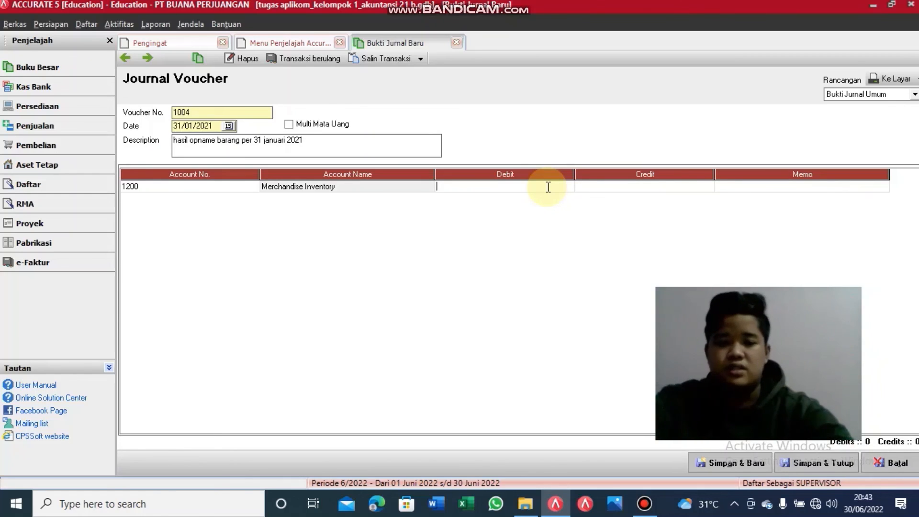
pyautogui.write('3000000')
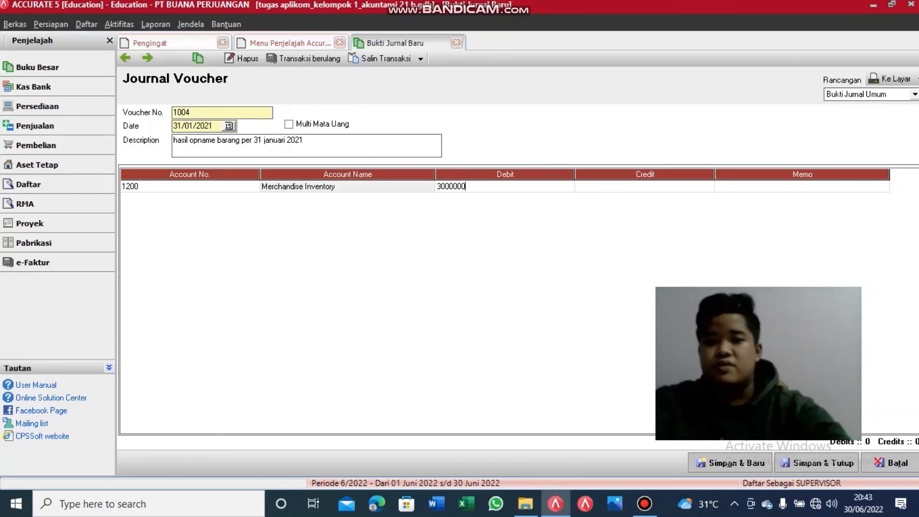
pyautogui.click(617, 189)
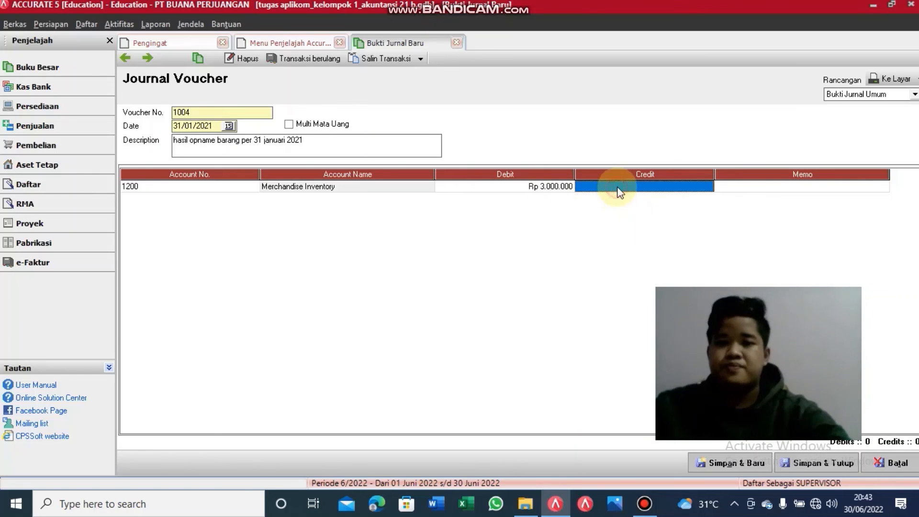
# Step: Add a 1000.01 Cash credit line for Rp 3.000.000 and save voucher 1004
pyautogui.rightClick(152, 203)
pyautogui.click(165, 212)
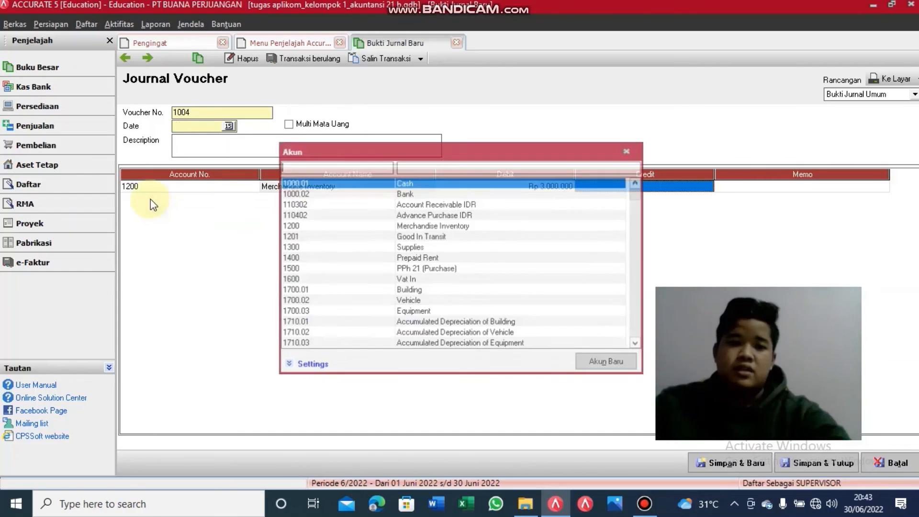
pyautogui.doubleClick(420, 181)
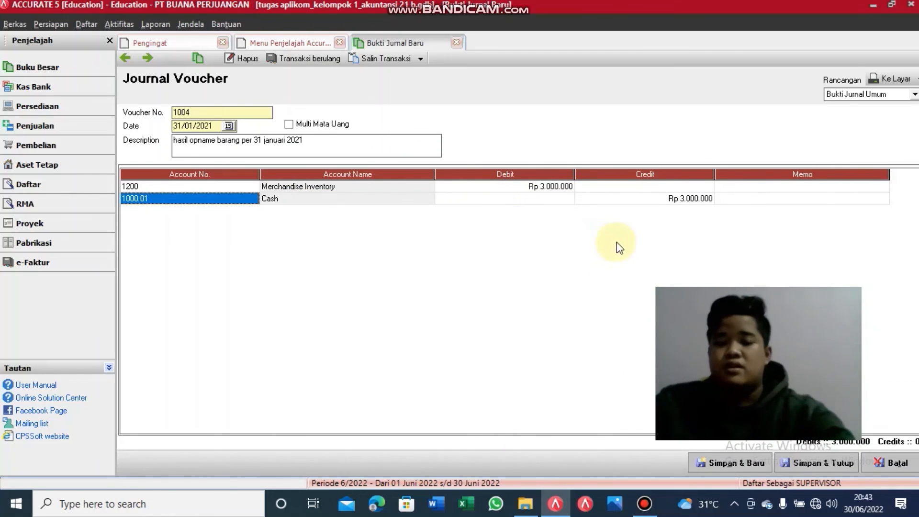
pyautogui.click(819, 462)
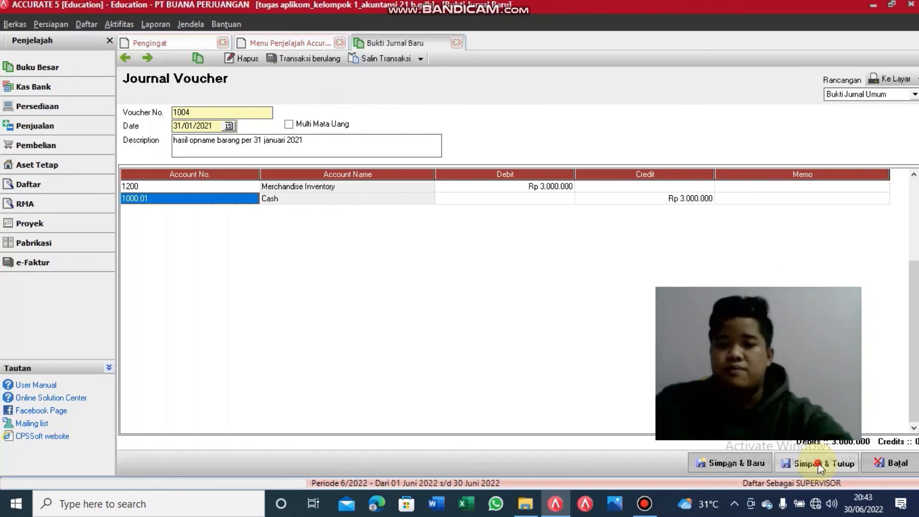